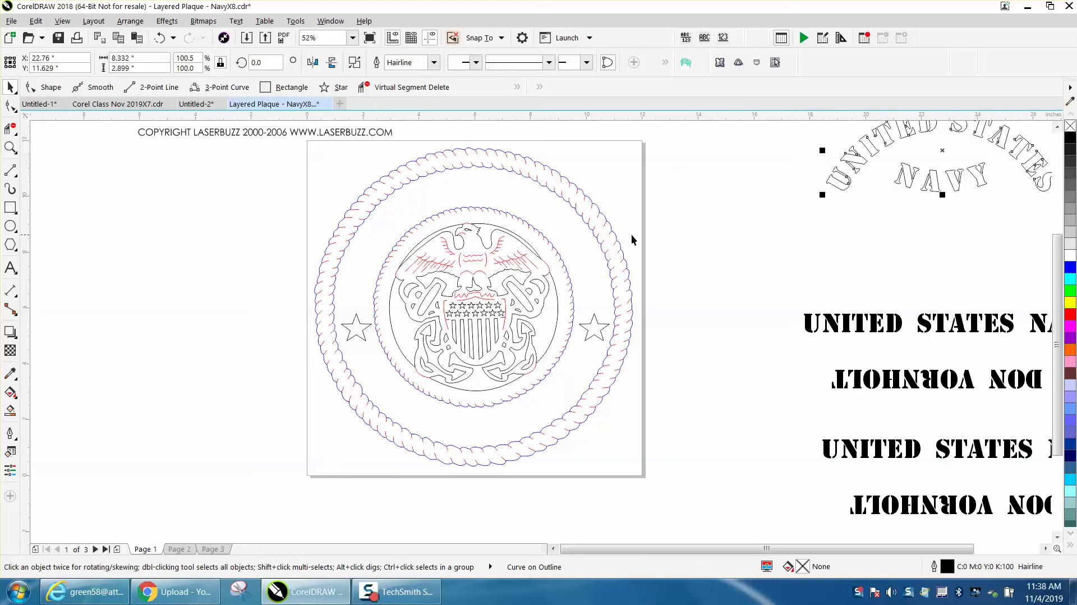
# Step: Examine the curves that make up the outer and inner rope rings around the Navy emblem
pyautogui.click(10, 146)
pyautogui.moveTo(327, 168); pyautogui.dragTo(726, 379)
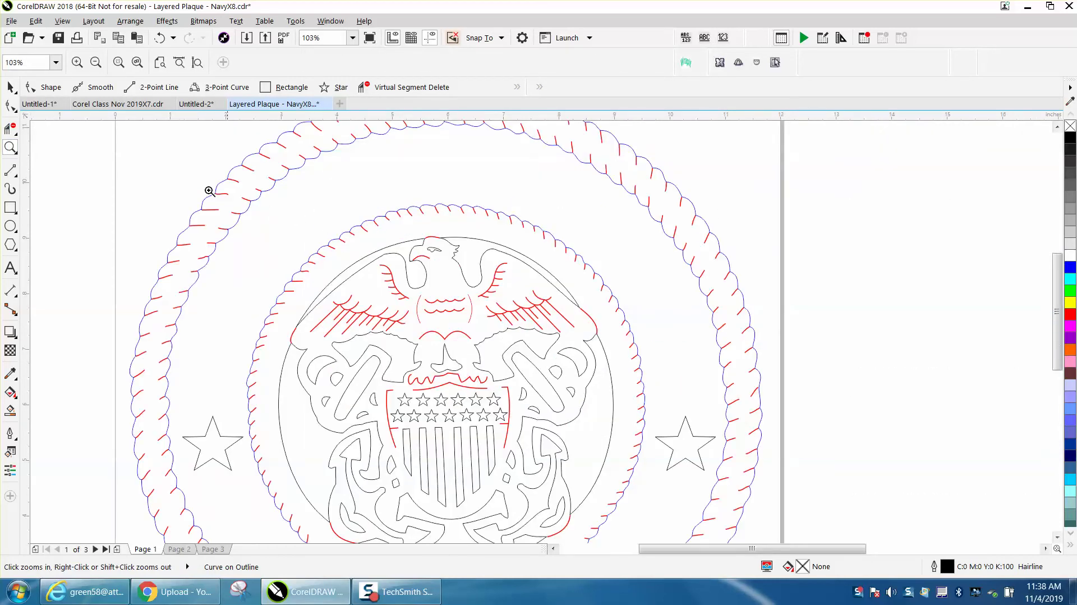
pyautogui.click(10, 87)
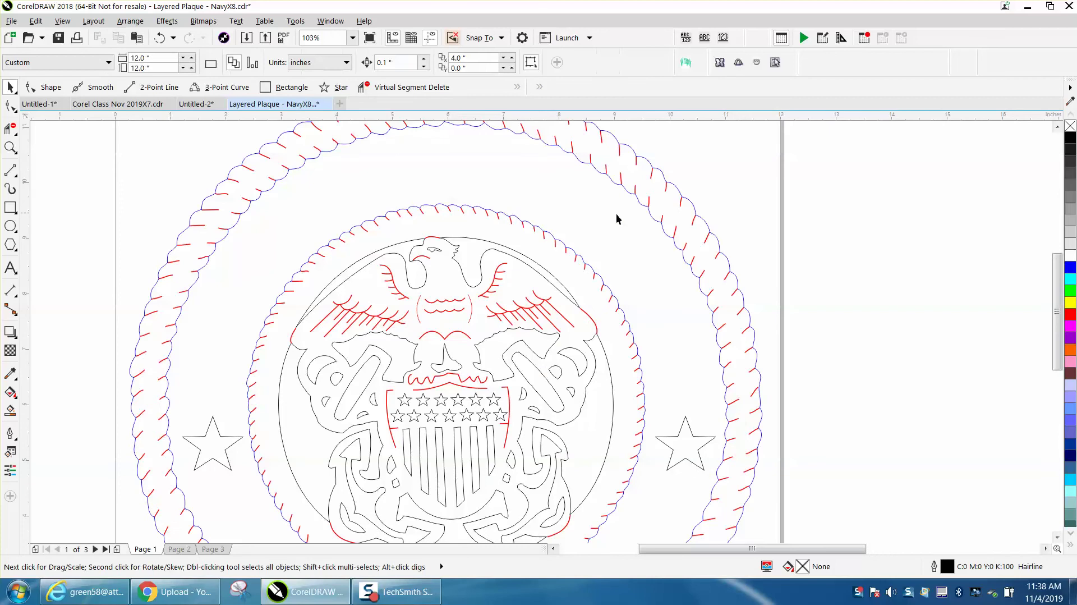
pyautogui.click(695, 211)
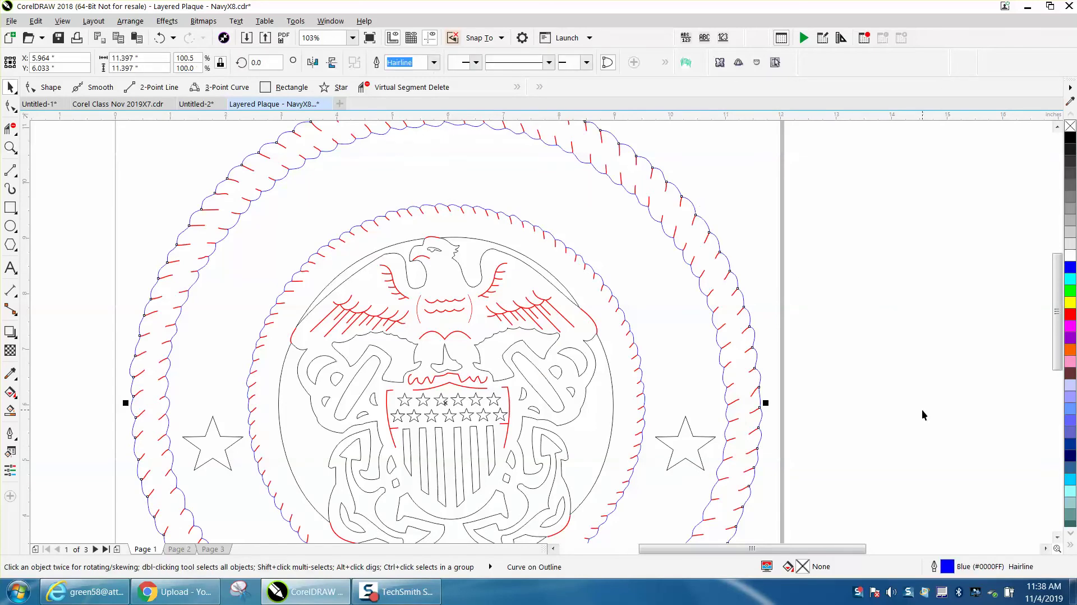
pyautogui.click(708, 308)
pyautogui.click(617, 298)
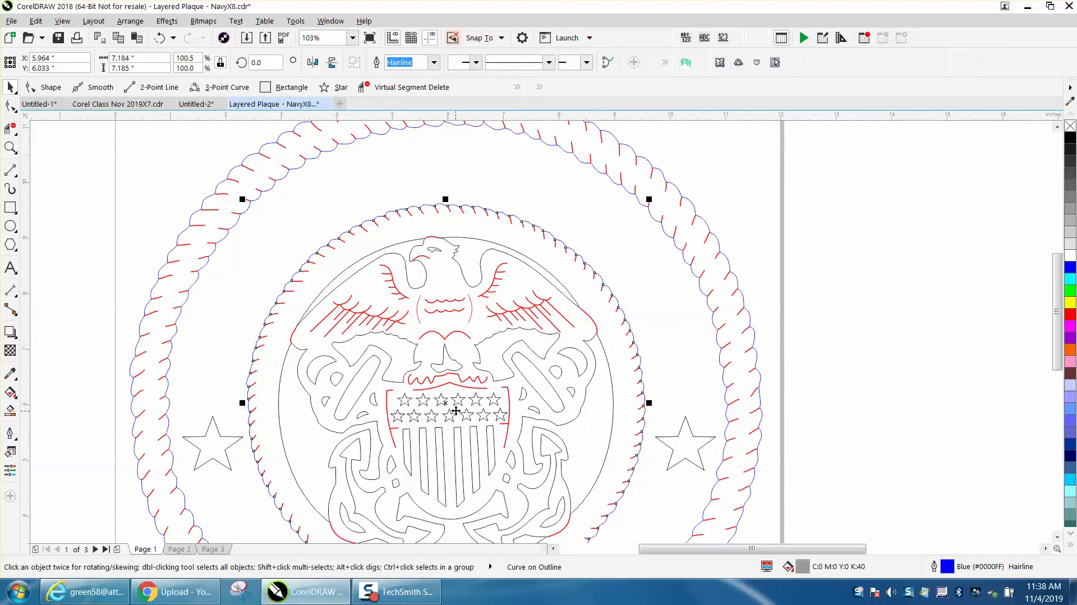
pyautogui.scroll(-2, 457, 406)
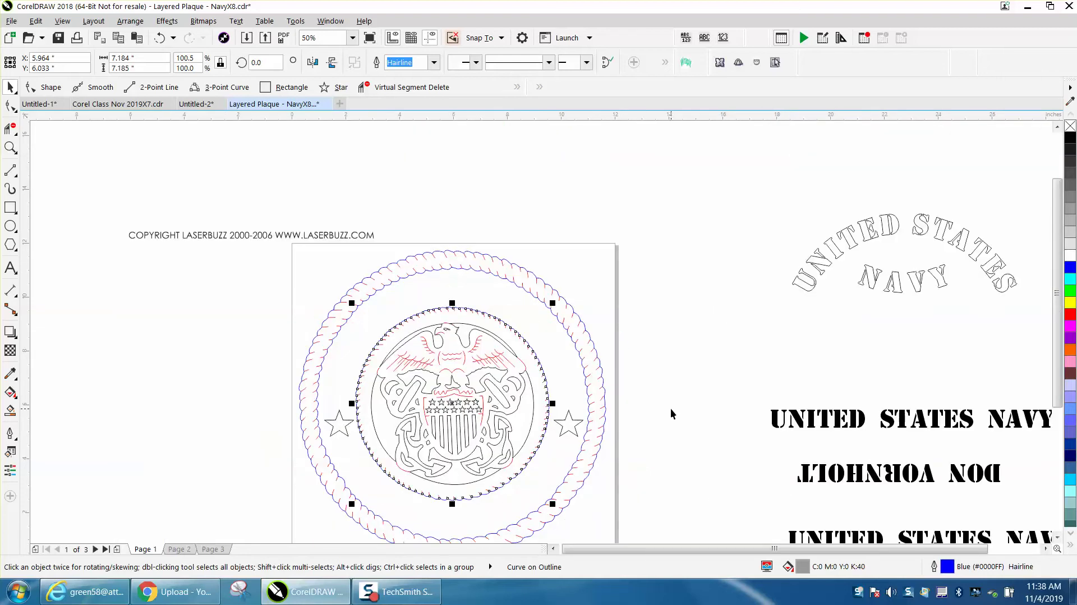
pyautogui.click(10, 147)
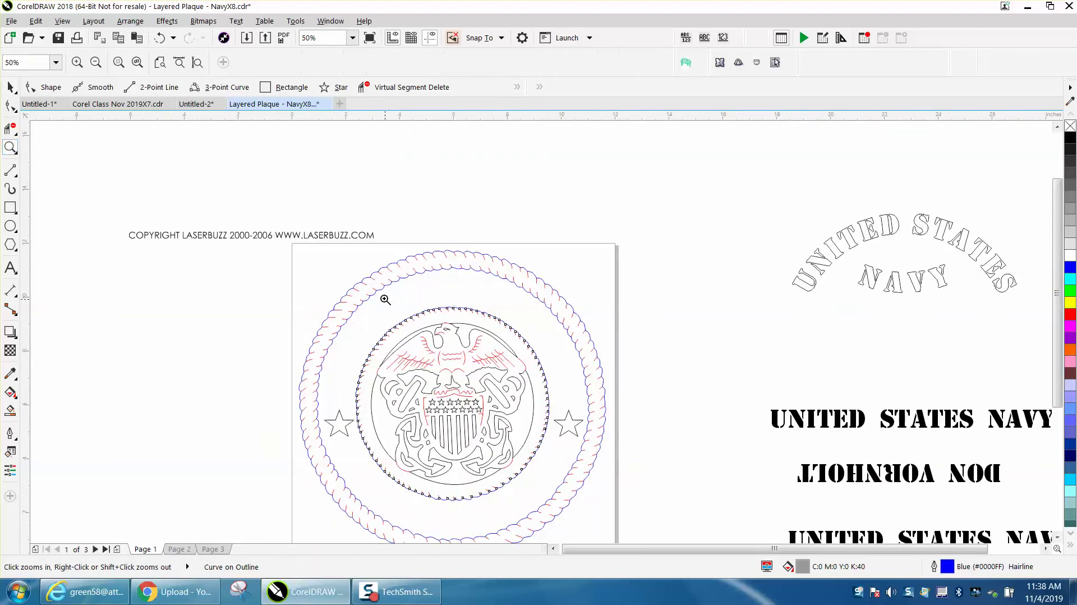
pyautogui.moveTo(364, 265); pyautogui.dragTo(579, 364)
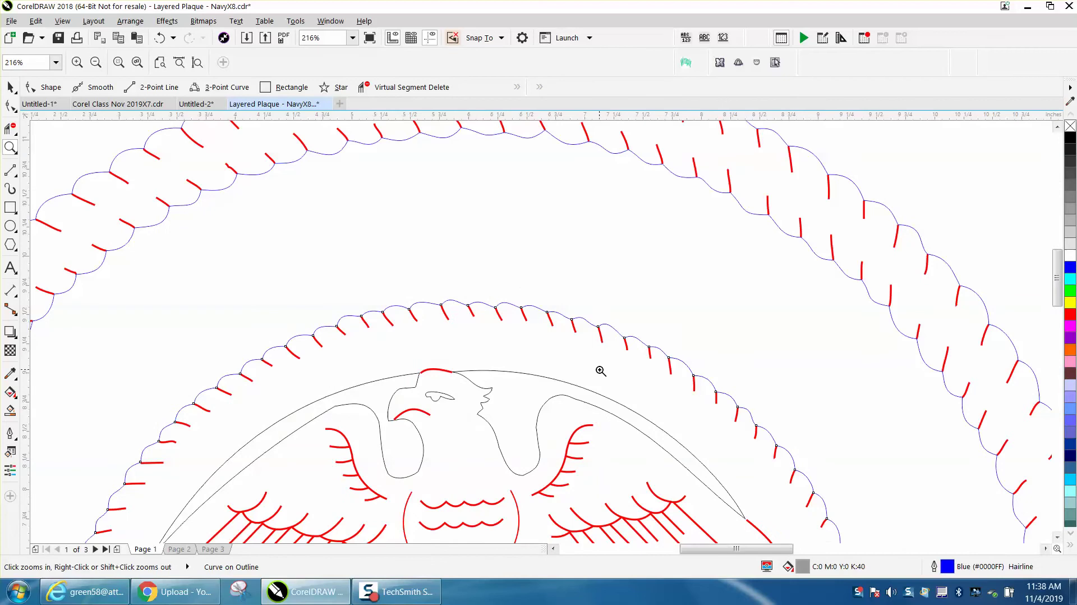
pyautogui.rightClick(515, 342)
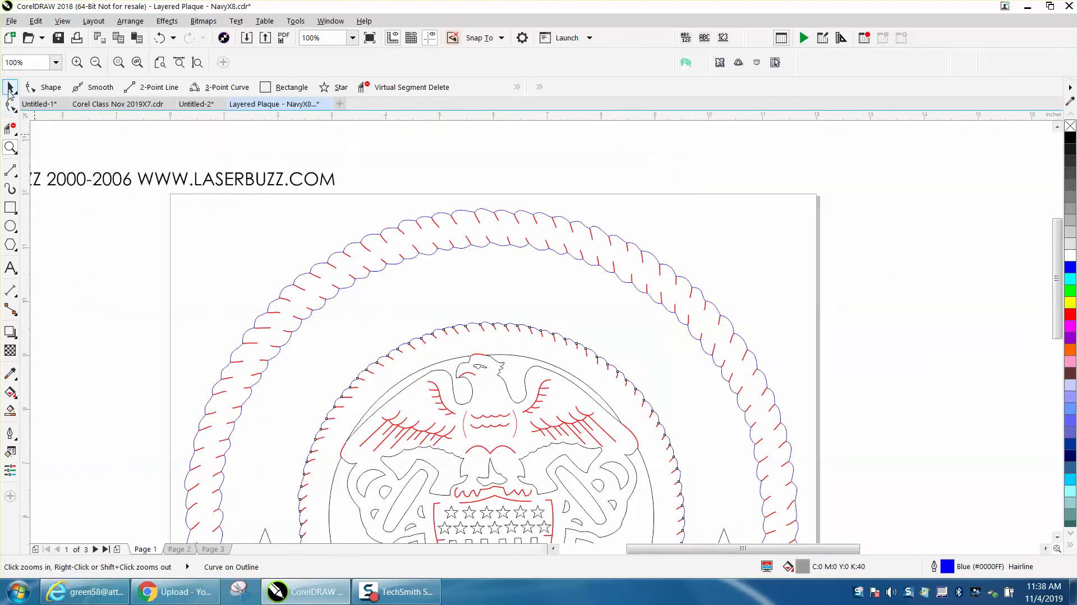
# Step: Recolour the outer rope ring's red hatch marks with a black fill and a black outline
pyautogui.click(10, 87)
pyautogui.click(499, 155)
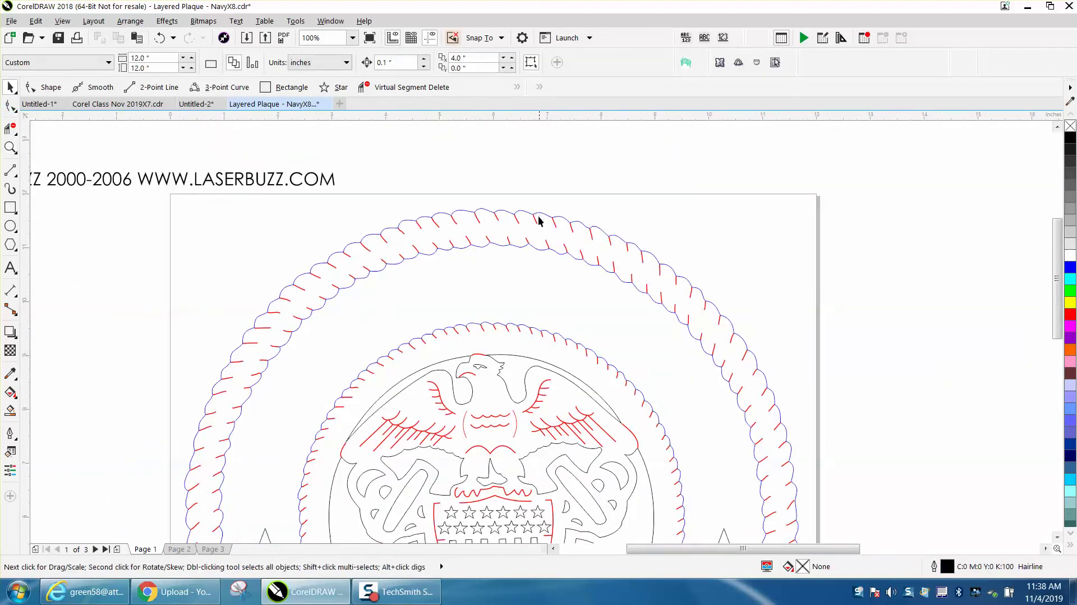
pyautogui.click(535, 222)
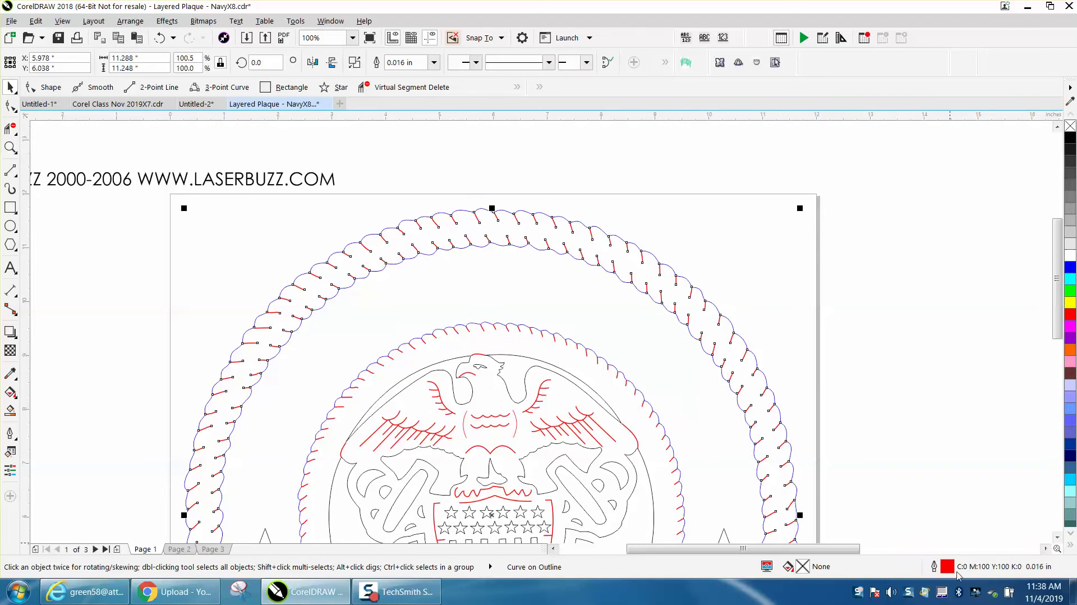
pyautogui.click(1070, 139)
pyautogui.rightClick(1070, 140)
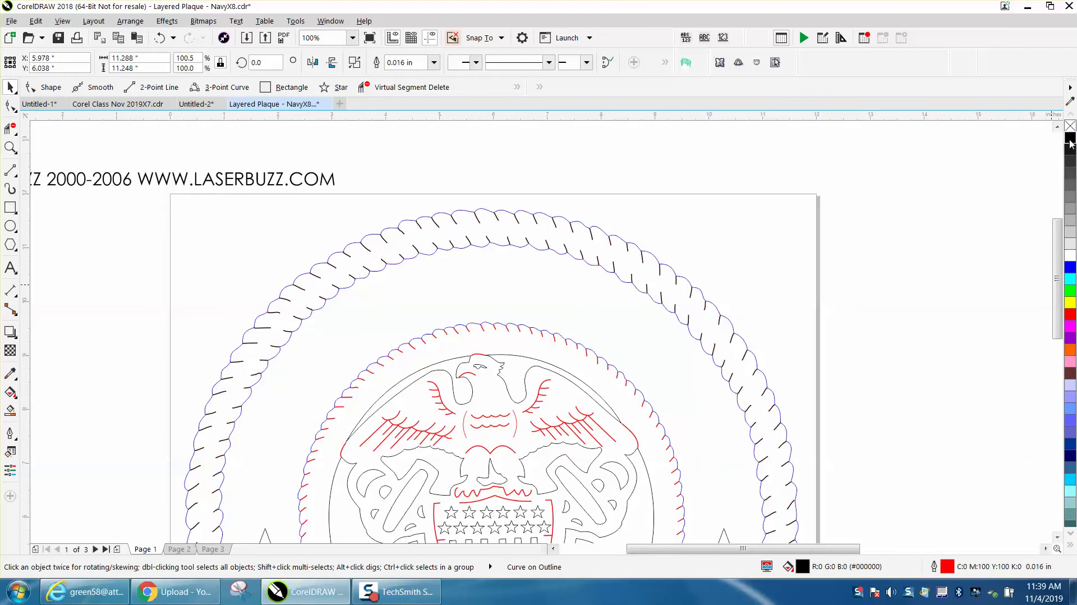
pyautogui.click(880, 322)
# Step: Set the outline width of the outer rope ring's inner edge to 0.75 pt, using points as the unit
pyautogui.click(626, 285)
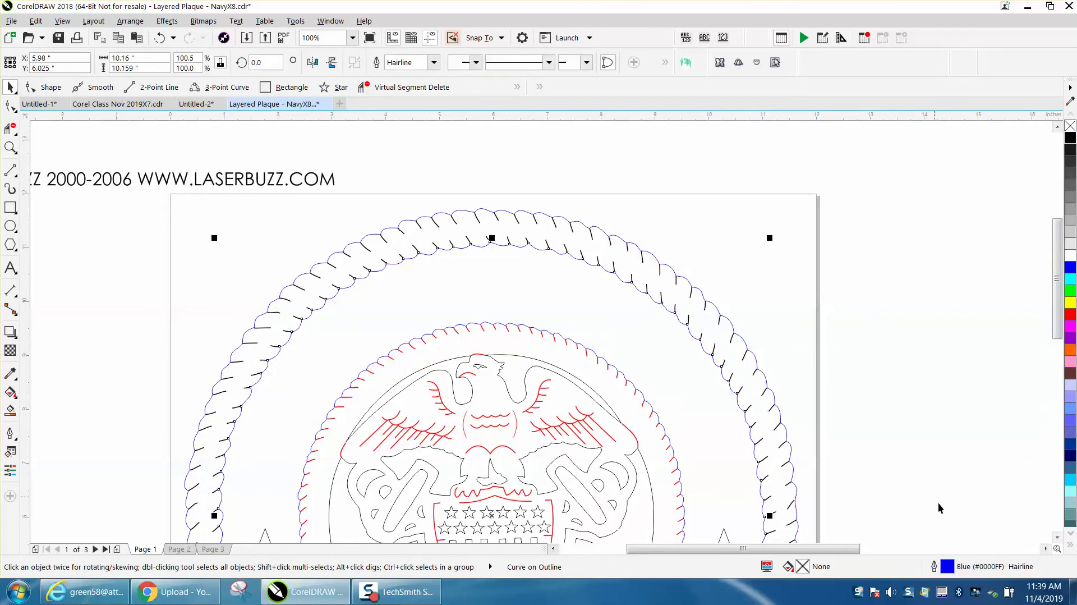
pyautogui.doubleClick(950, 571)
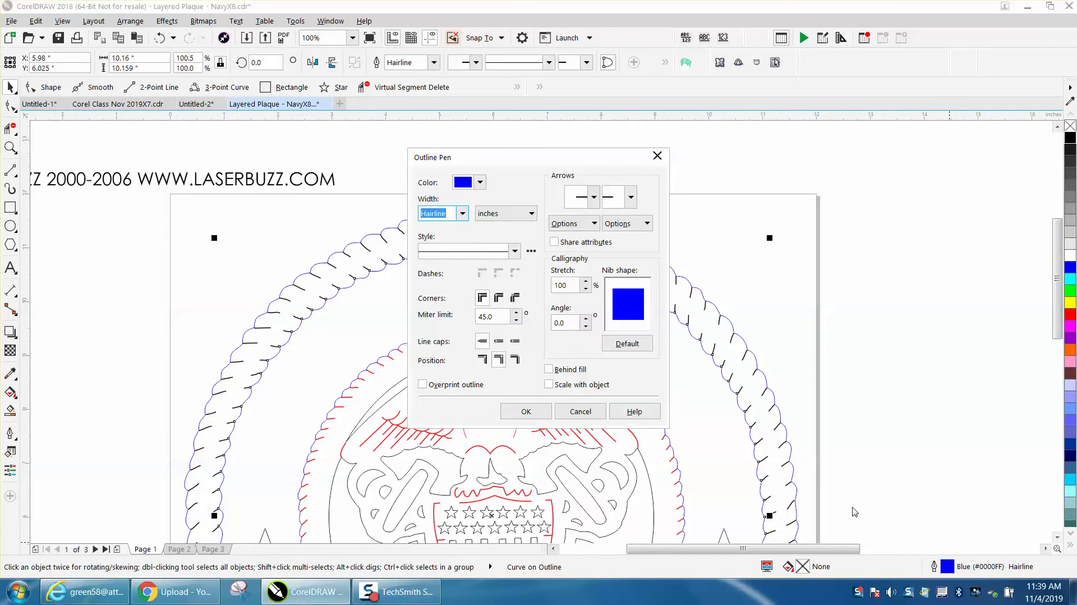
pyautogui.click(461, 214)
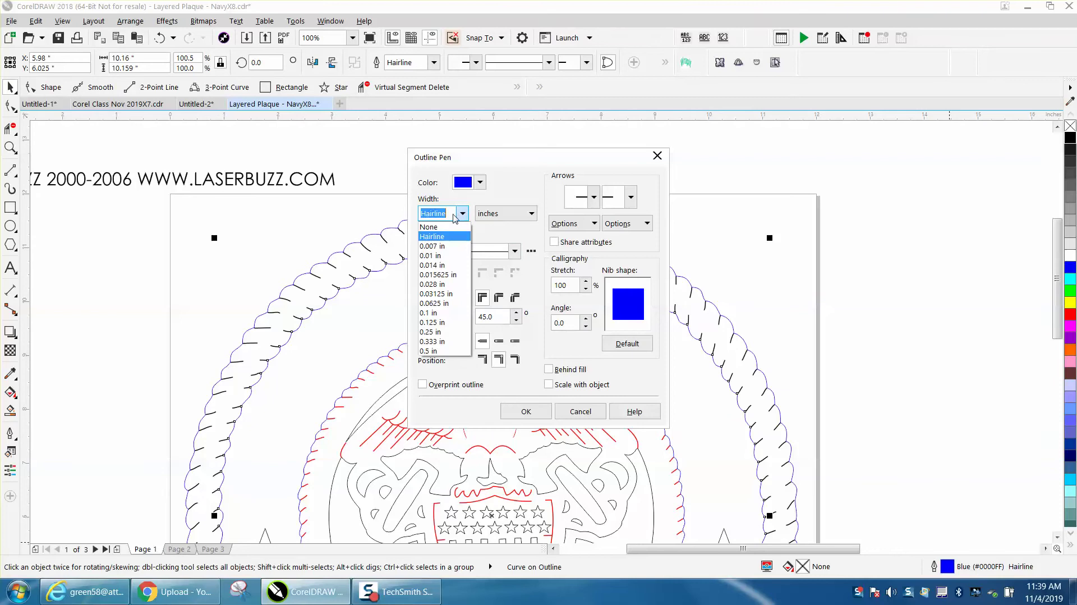
pyautogui.click(531, 214)
pyautogui.click(531, 213)
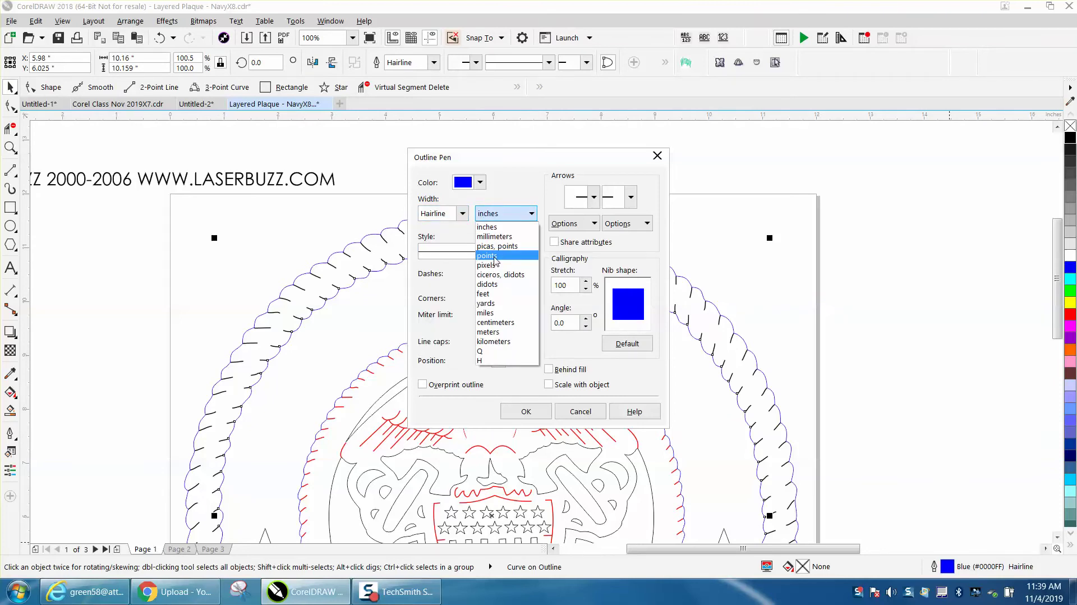
pyautogui.click(493, 257)
pyautogui.click(462, 214)
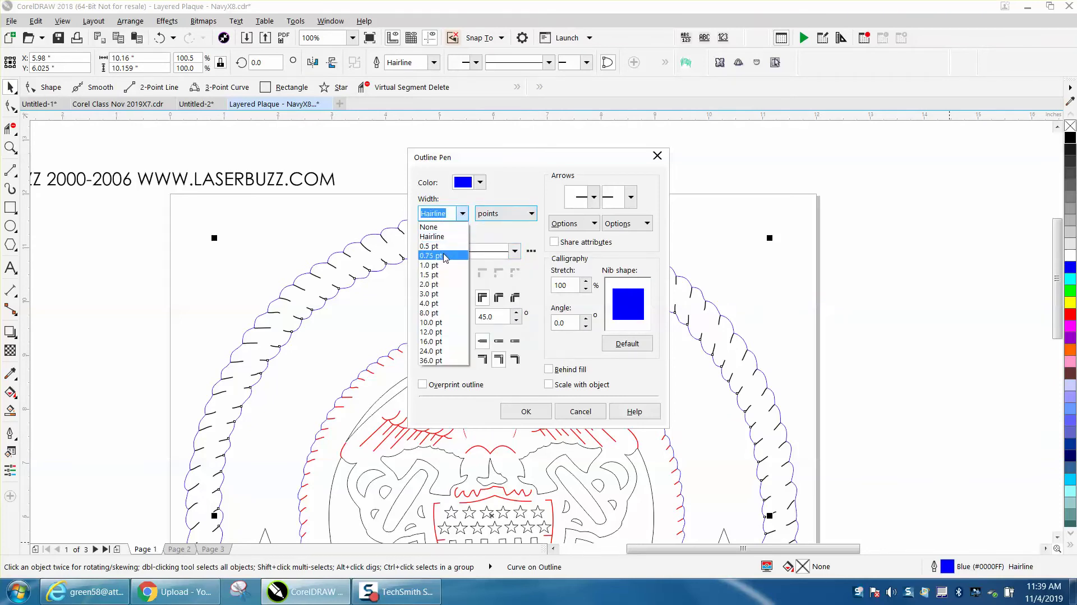
pyautogui.click(444, 256)
# Step: Pick Black from the RGB Palette as that edge's outline colour and apply the outline settings
pyautogui.click(480, 182)
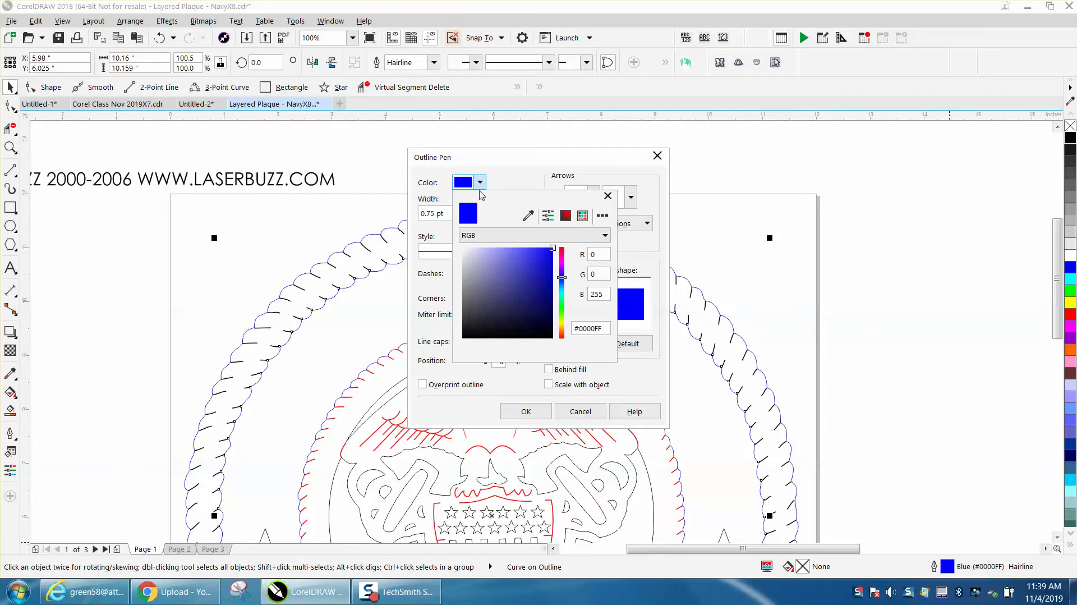
pyautogui.click(582, 216)
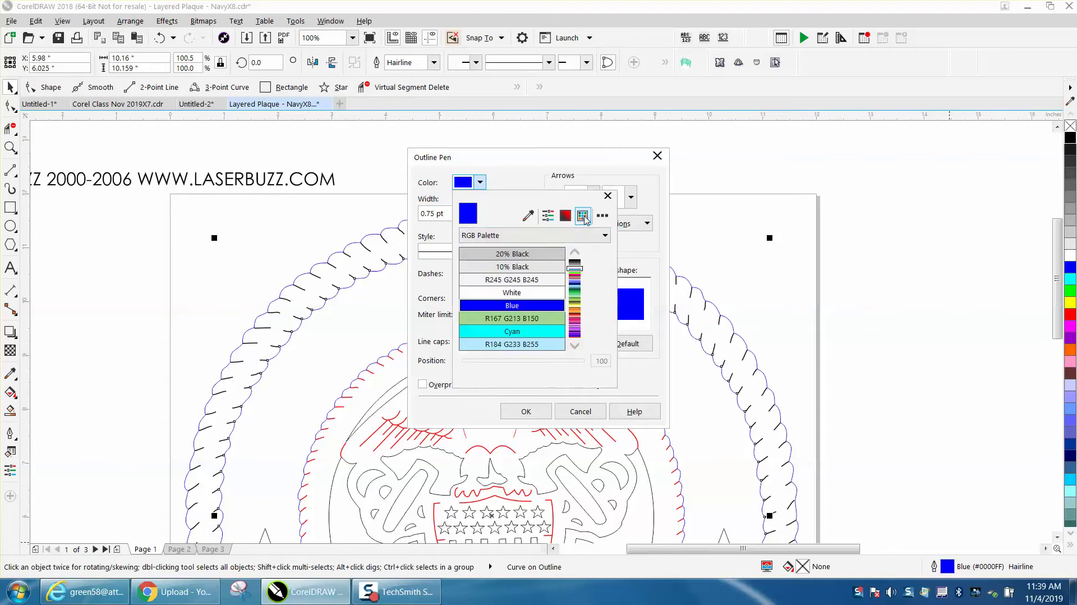
pyautogui.scroll(2, 574, 254)
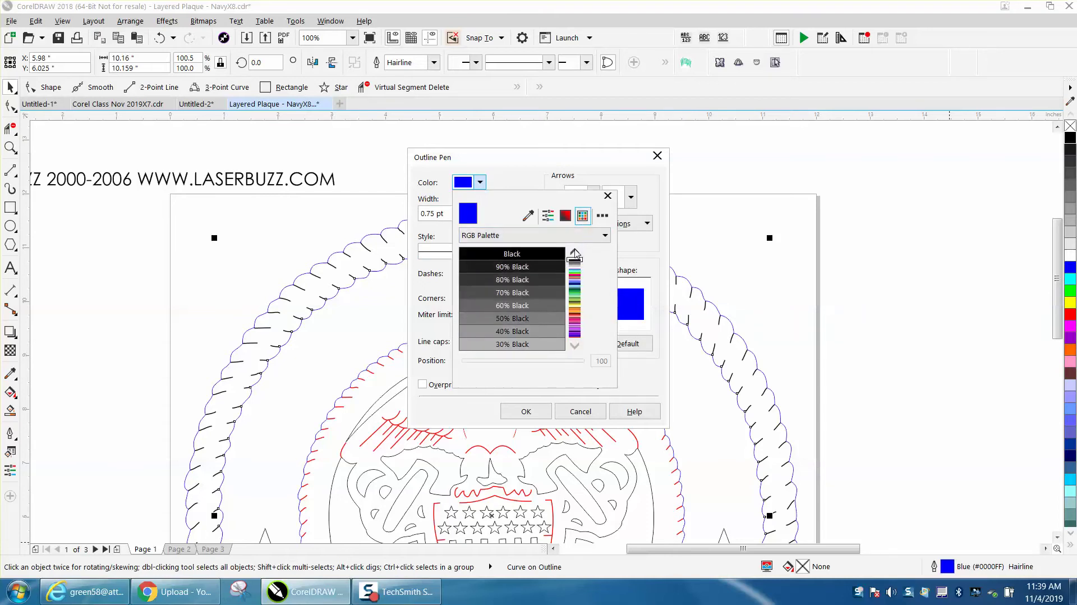
pyautogui.click(544, 253)
pyautogui.click(529, 411)
pyautogui.click(529, 411)
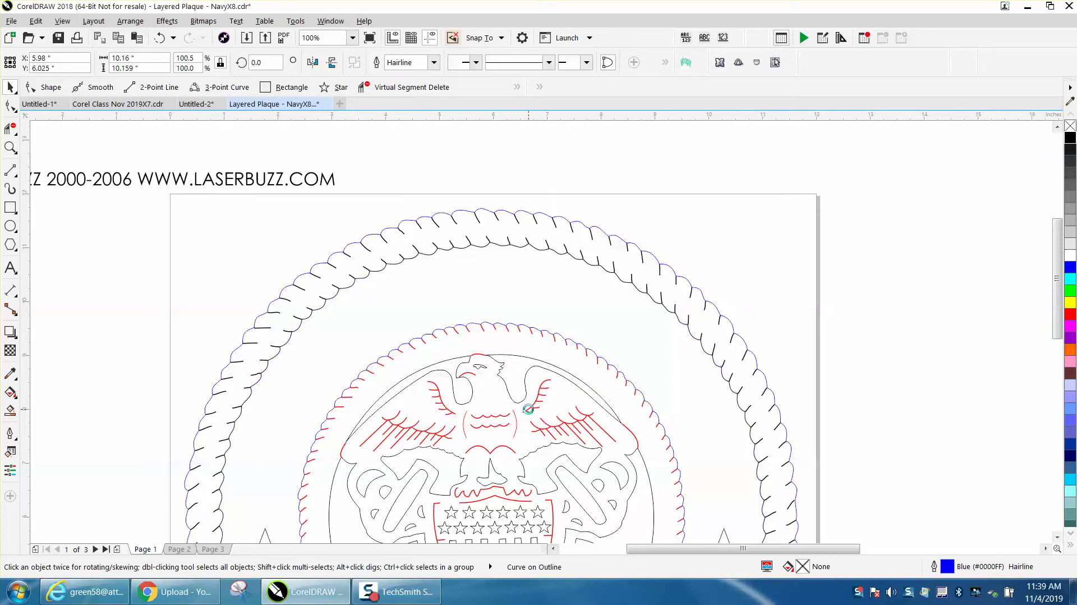
# Step: Colour the outline of the outer rope ring's outermost edge red
pyautogui.press('F10')
pyautogui.click(731, 323)
pyautogui.rightClick(1070, 314)
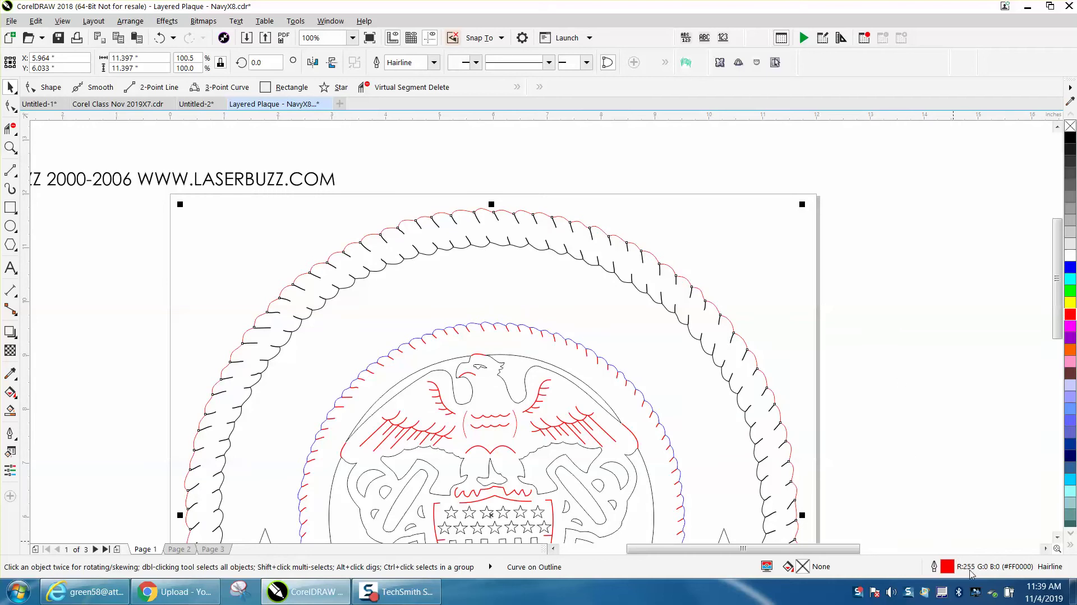
# Step: Give the inner rope ring's scalloped edge a black outline with a width of 0.75 pt
pyautogui.click(644, 400)
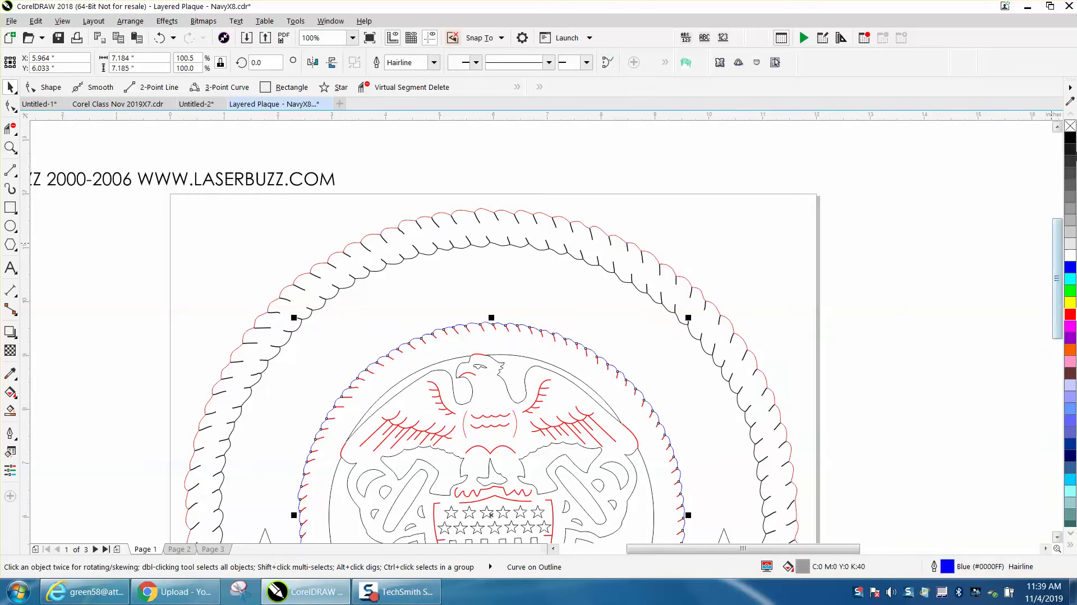
pyautogui.rightClick(1070, 137)
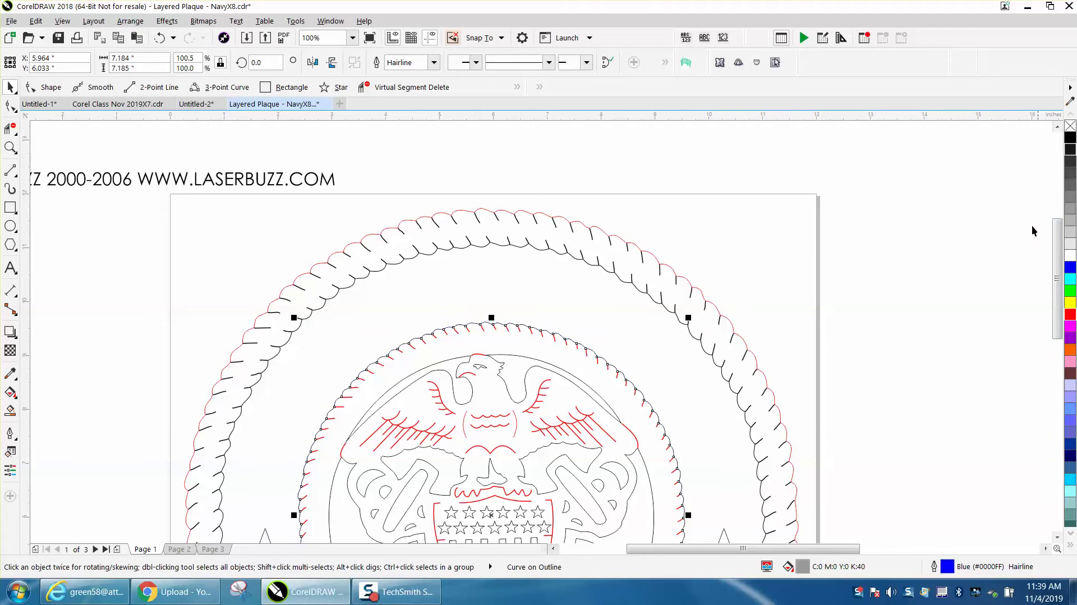
pyautogui.doubleClick(950, 569)
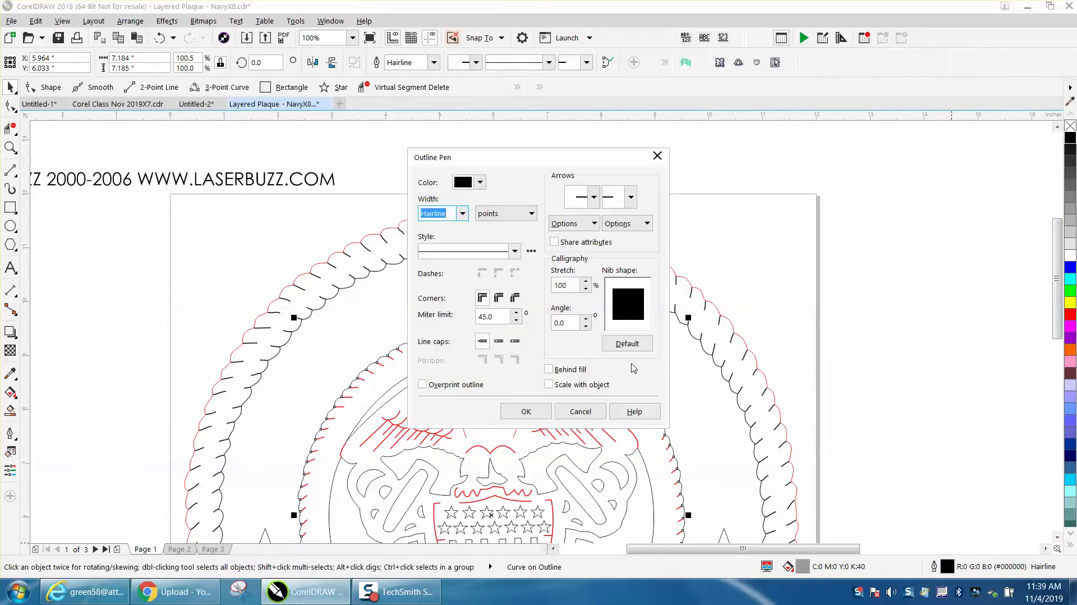
pyautogui.click(463, 213)
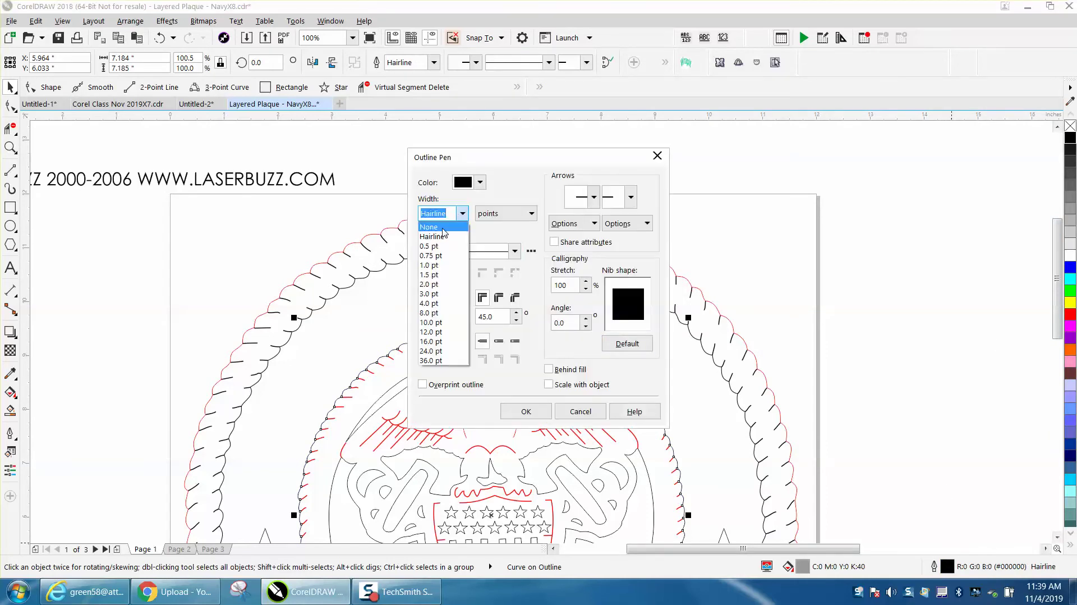
pyautogui.click(430, 255)
pyautogui.click(526, 411)
pyautogui.click(881, 322)
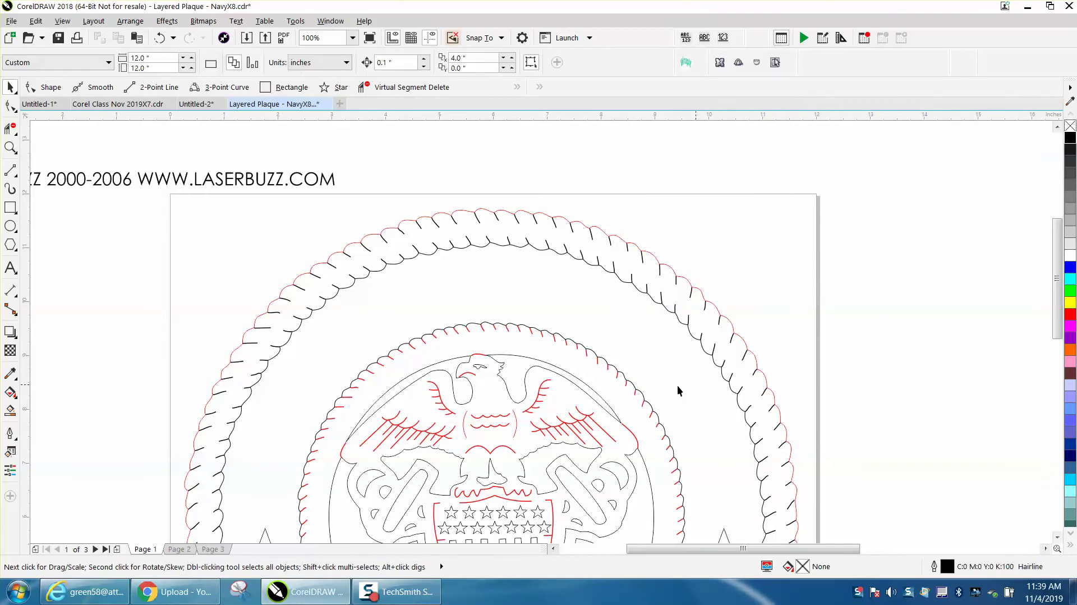
# Step: Recolour the inner rope ring's red hatch marks with a black fill and black outline, keeping their outline width
pyautogui.click(617, 377)
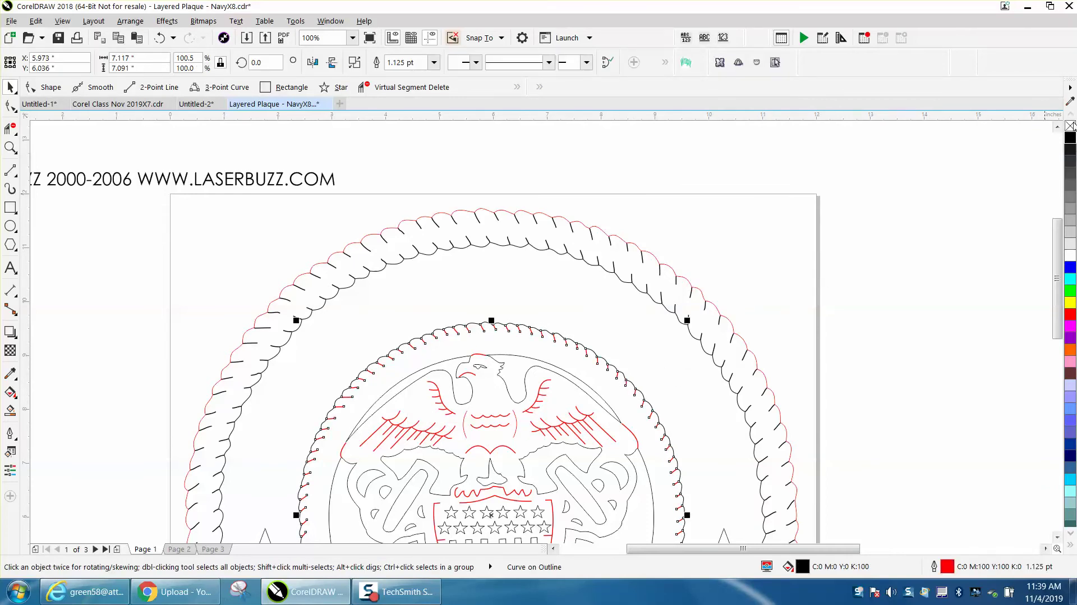
pyautogui.click(1069, 143)
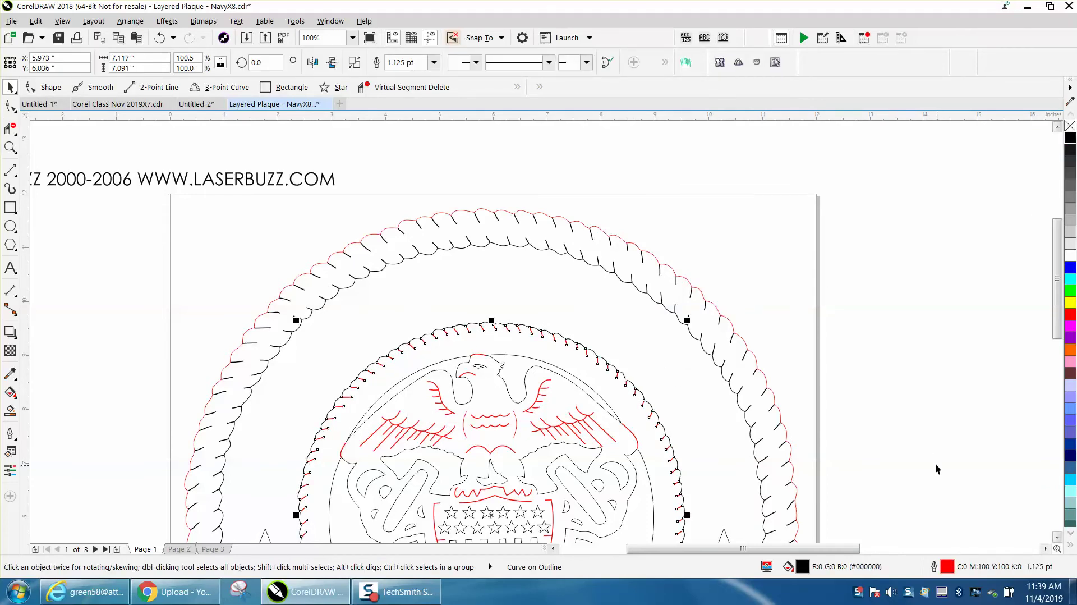
pyautogui.rightClick(1070, 148)
pyautogui.doubleClick(947, 566)
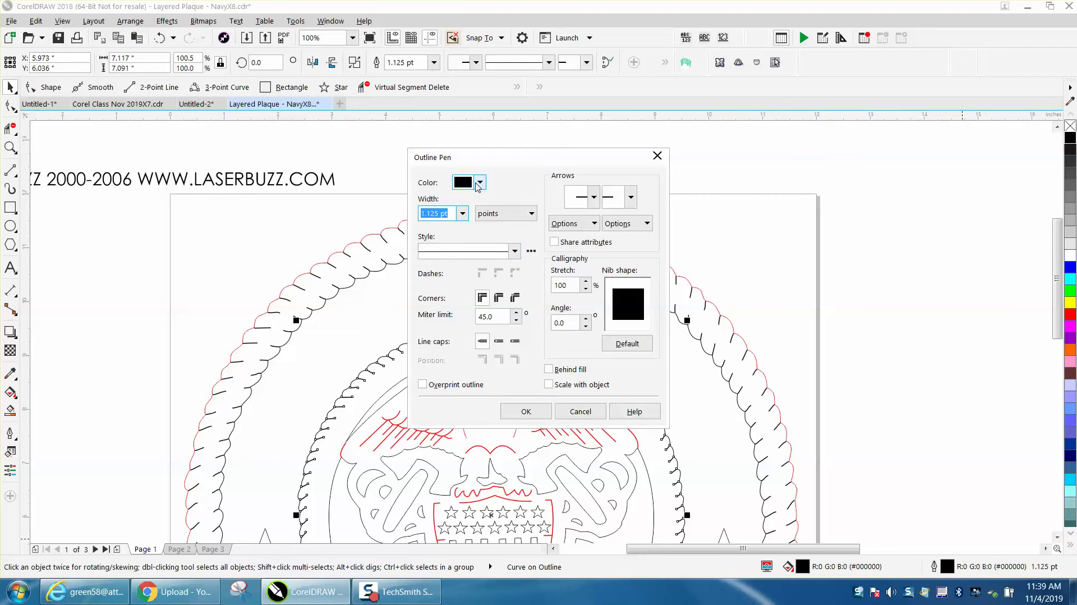
pyautogui.click(525, 410)
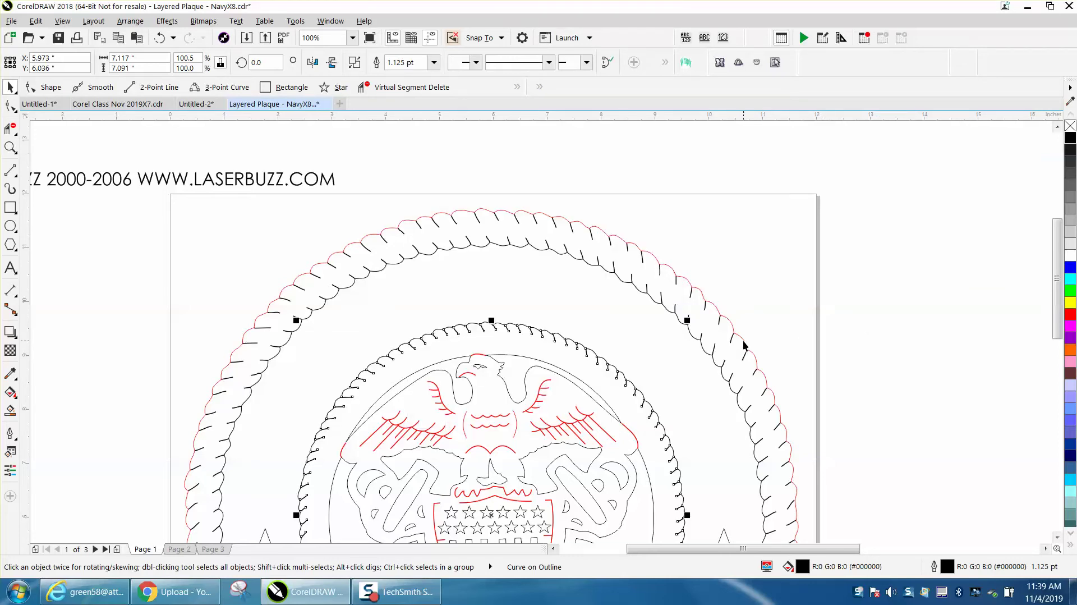
# Step: Move the short red curve at the top of the eagle's head down to just below its eye
pyautogui.scroll(-1, 728, 306)
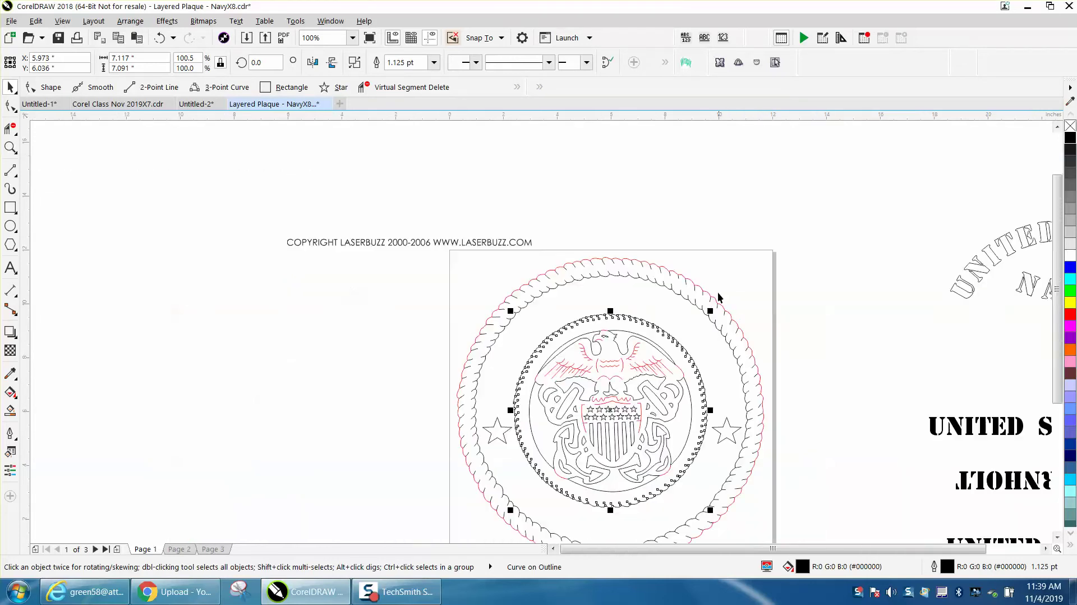
pyautogui.click(10, 147)
pyautogui.moveTo(536, 327); pyautogui.dragTo(701, 406)
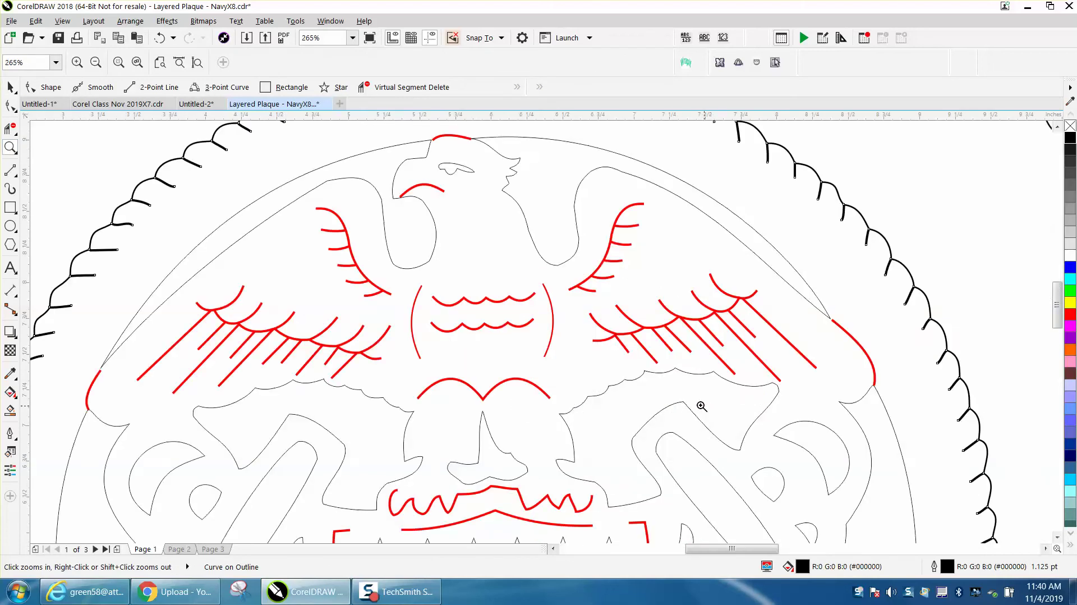
pyautogui.click(8, 88)
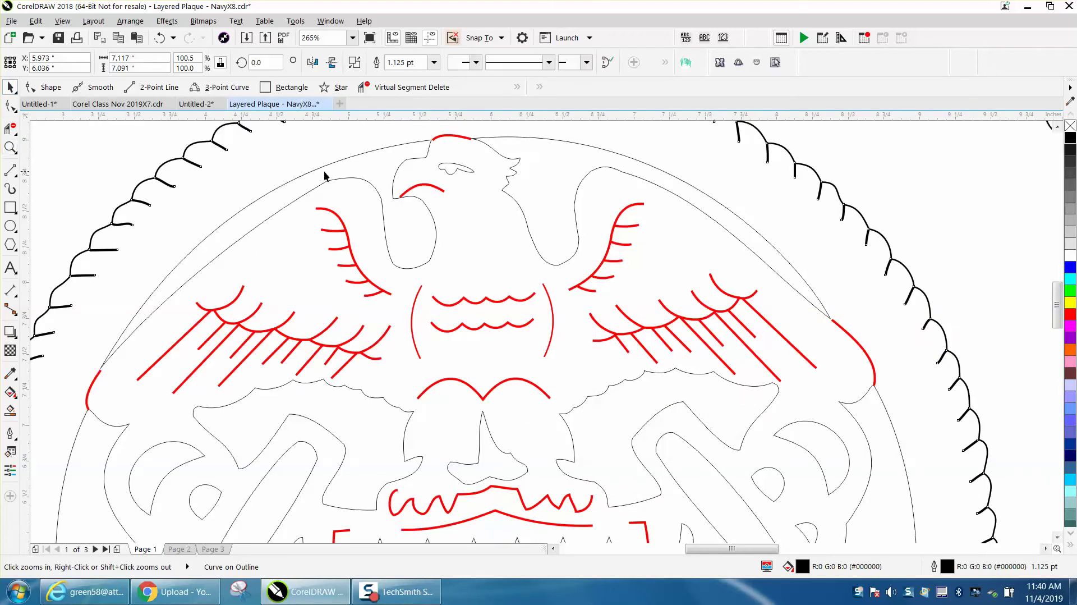
pyautogui.click(336, 177)
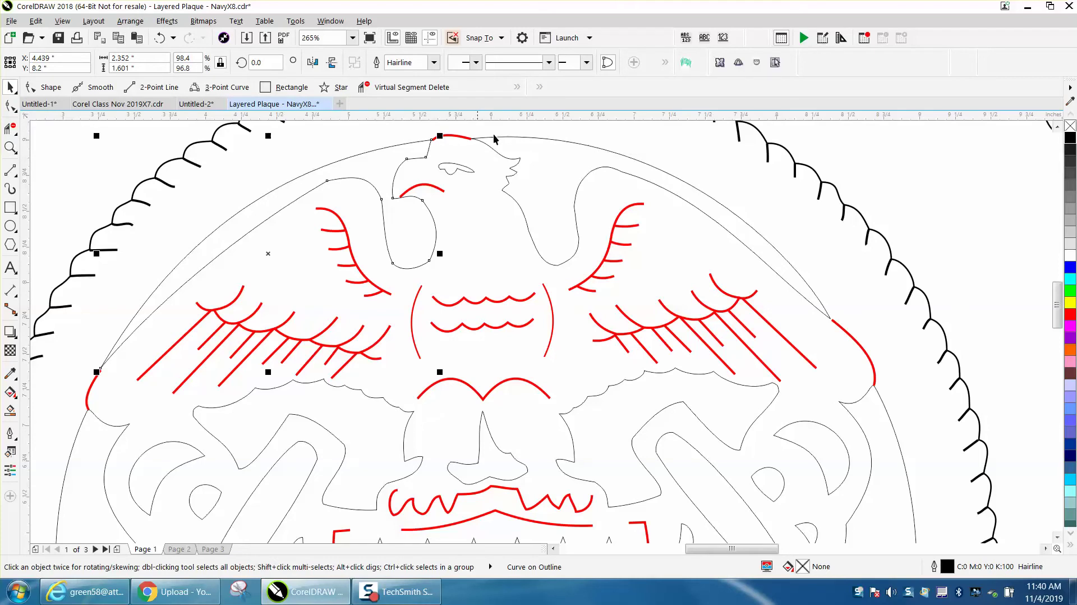
pyautogui.click(461, 139)
pyautogui.moveTo(460, 141); pyautogui.dragTo(470, 185)
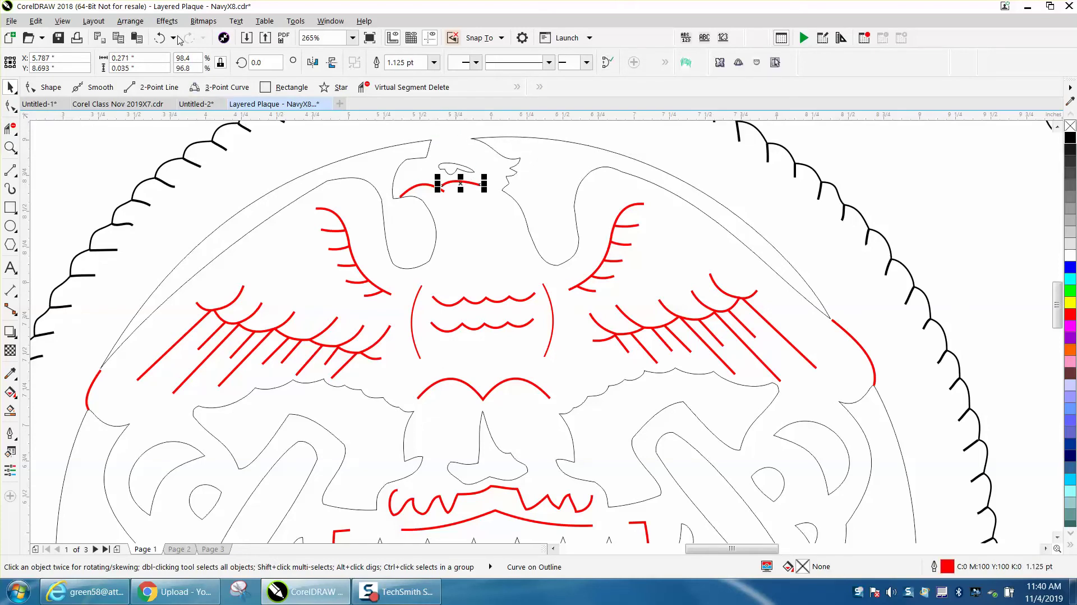
# Step: Undo the last move of the short red curve at the eagle's head
pyautogui.click(160, 38)
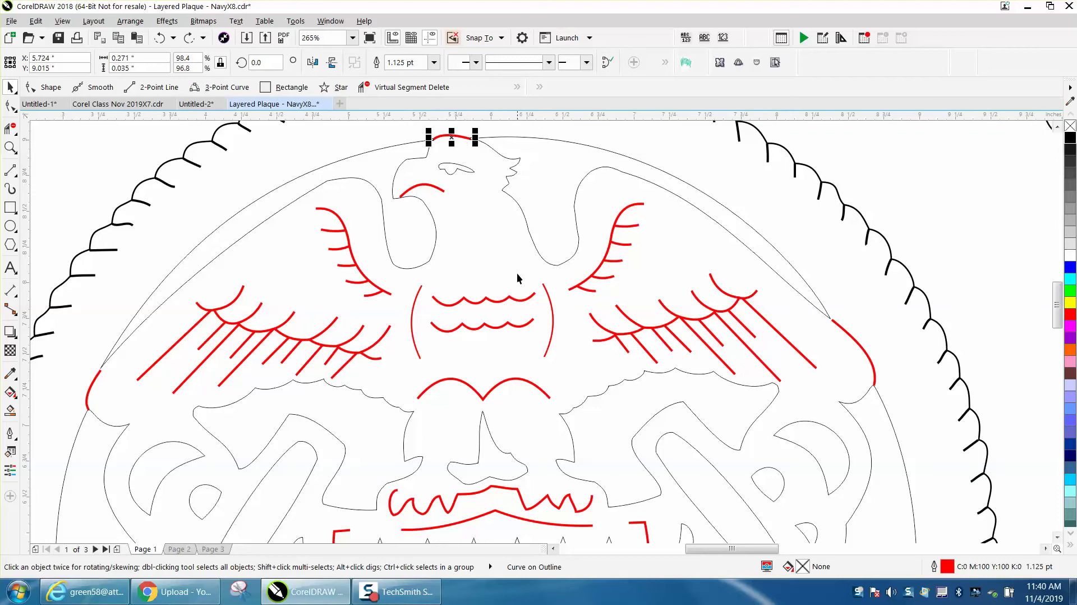
pyautogui.scroll(-2, 505, 313)
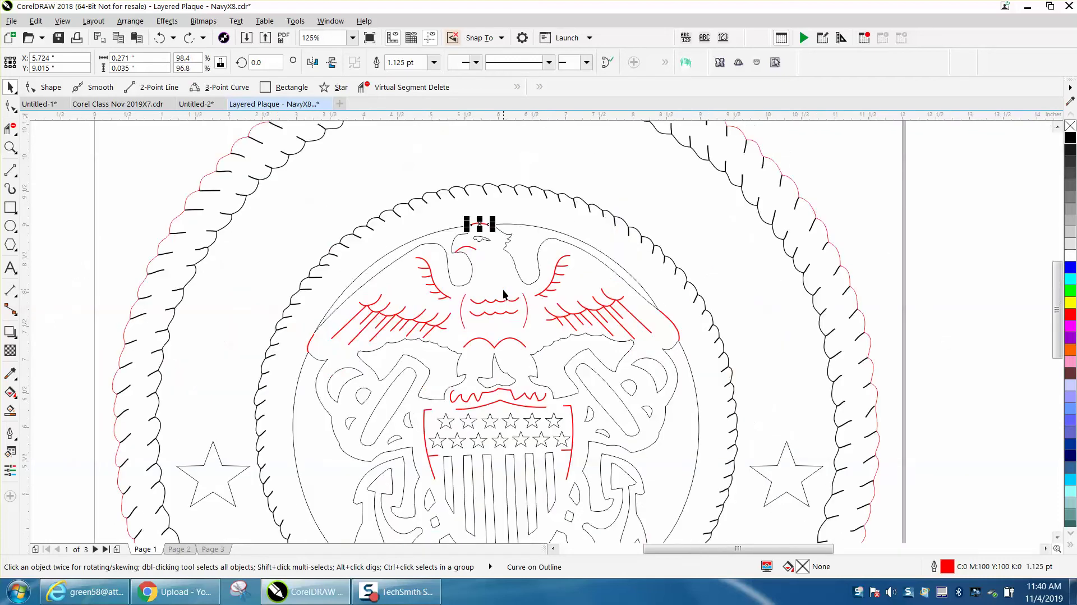
pyautogui.scroll(-2, 505, 297)
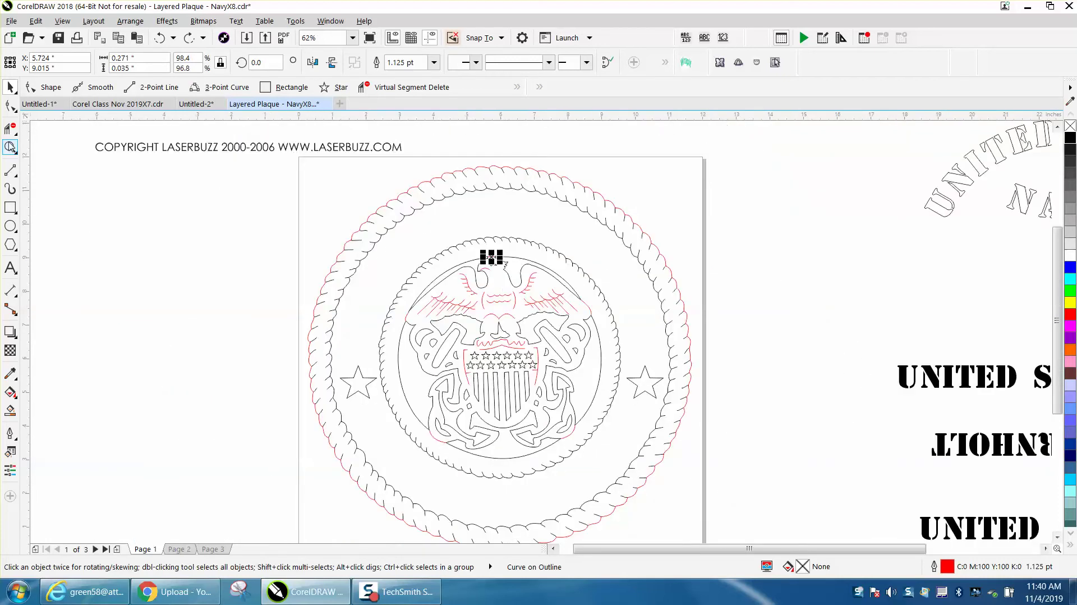
# Step: Colour the outline of the arched UNITED STATES lettering beside the page black
pyautogui.click(10, 147)
pyautogui.moveTo(447, 299); pyautogui.dragTo(612, 401)
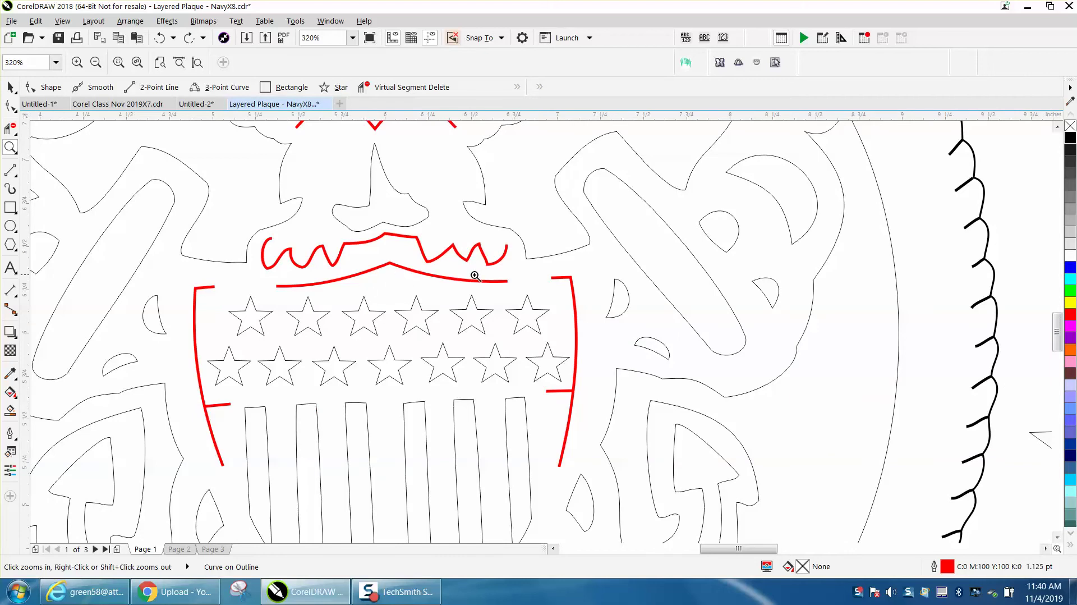
pyautogui.scroll(-2, 500, 277)
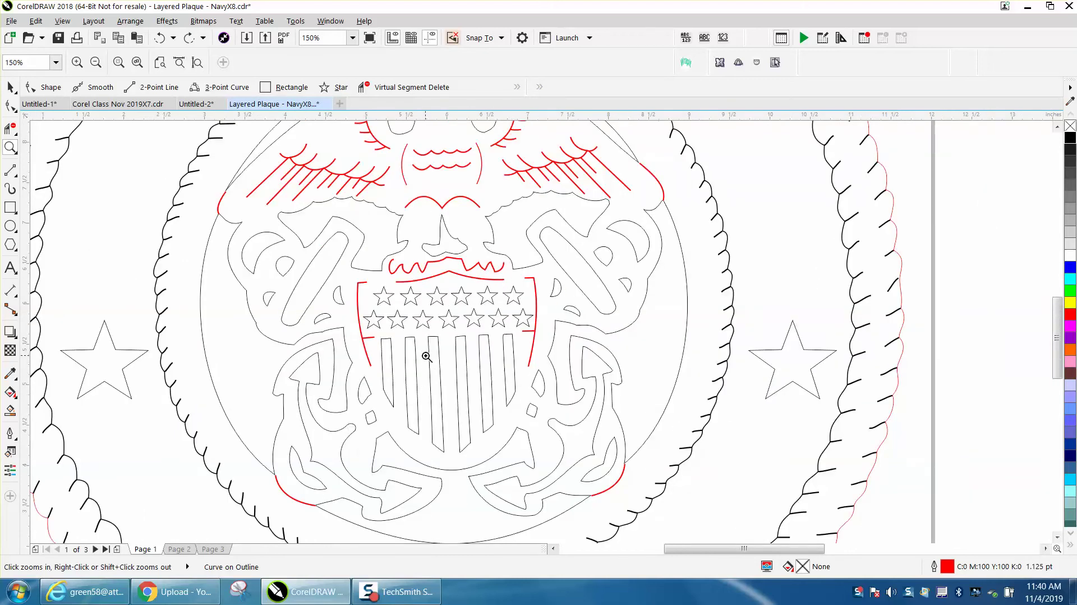
pyautogui.scroll(-2, 426, 356)
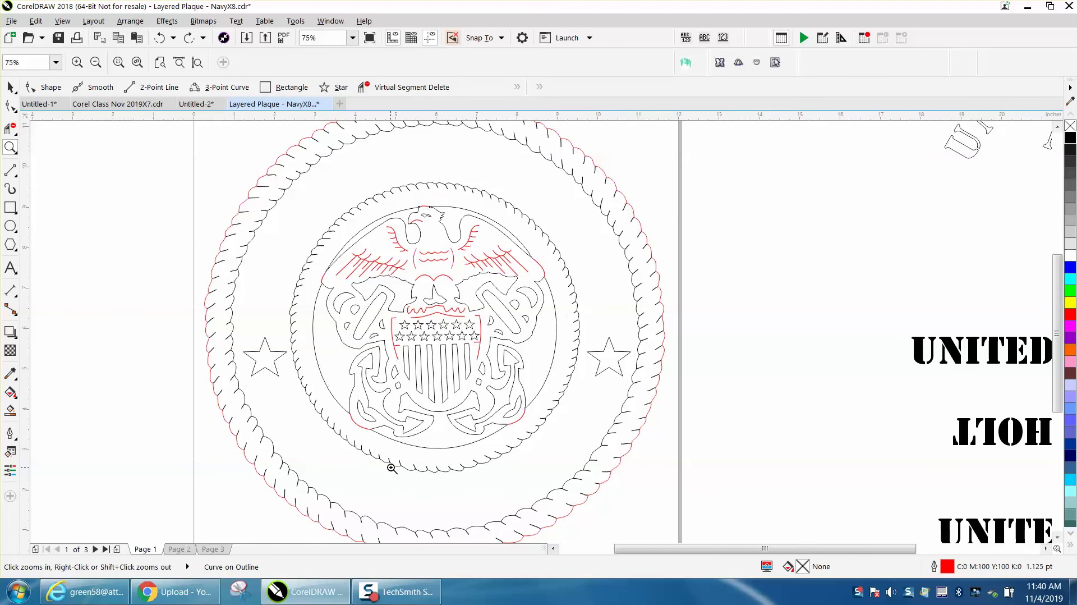
pyautogui.scroll(-2, 314, 420)
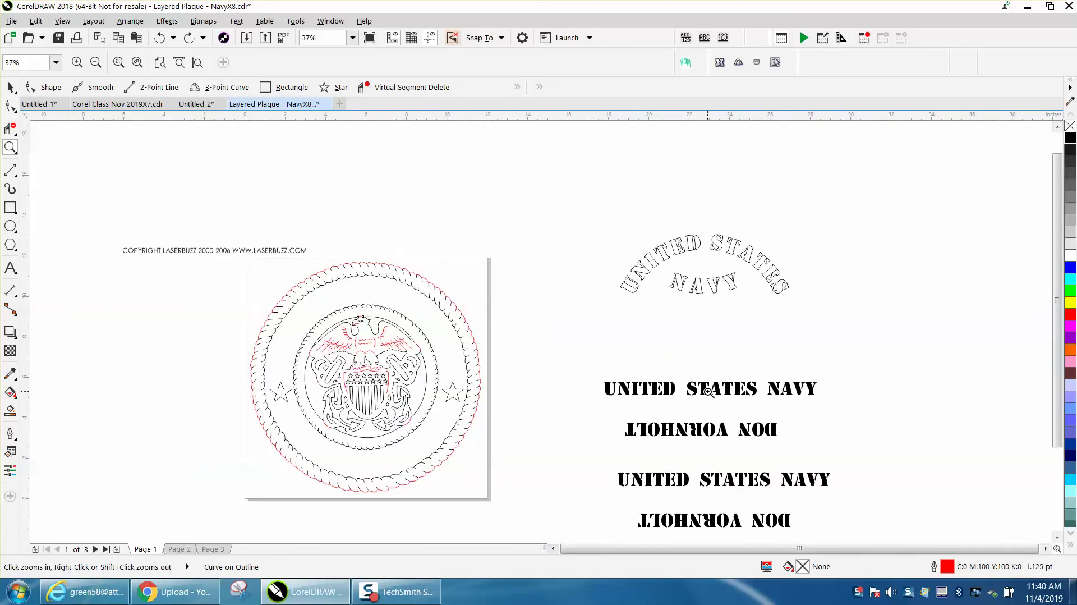
pyautogui.click(11, 87)
pyautogui.click(631, 278)
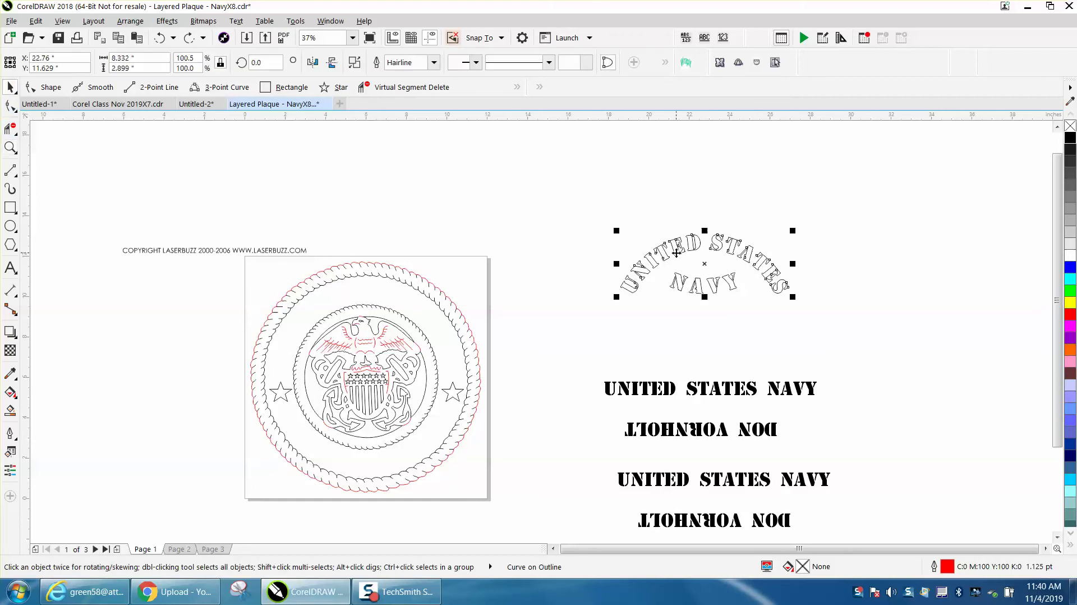
pyautogui.click(1070, 138)
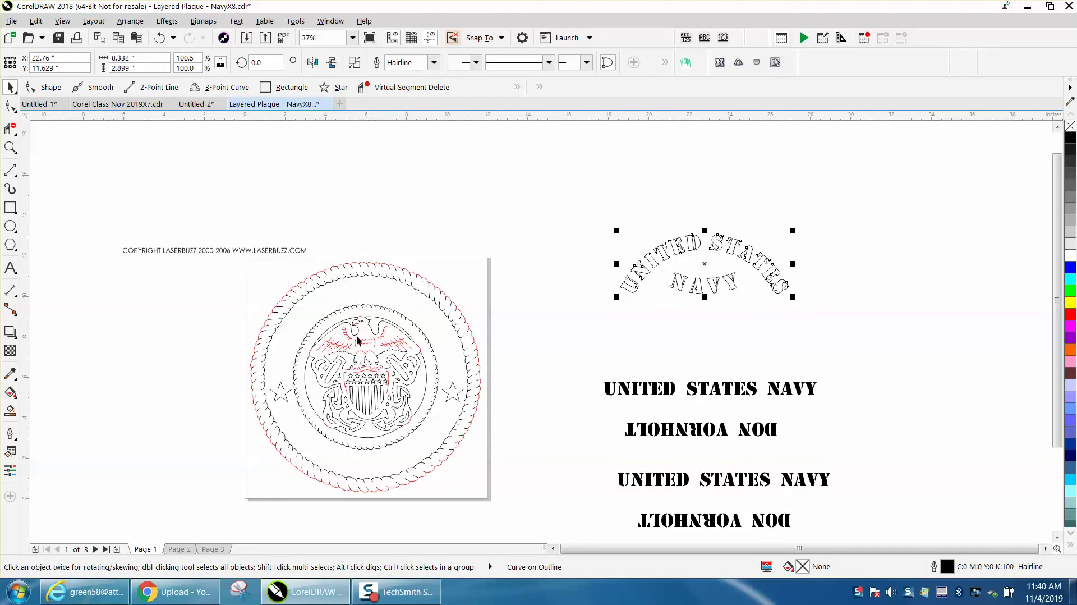
pyautogui.click(242, 253)
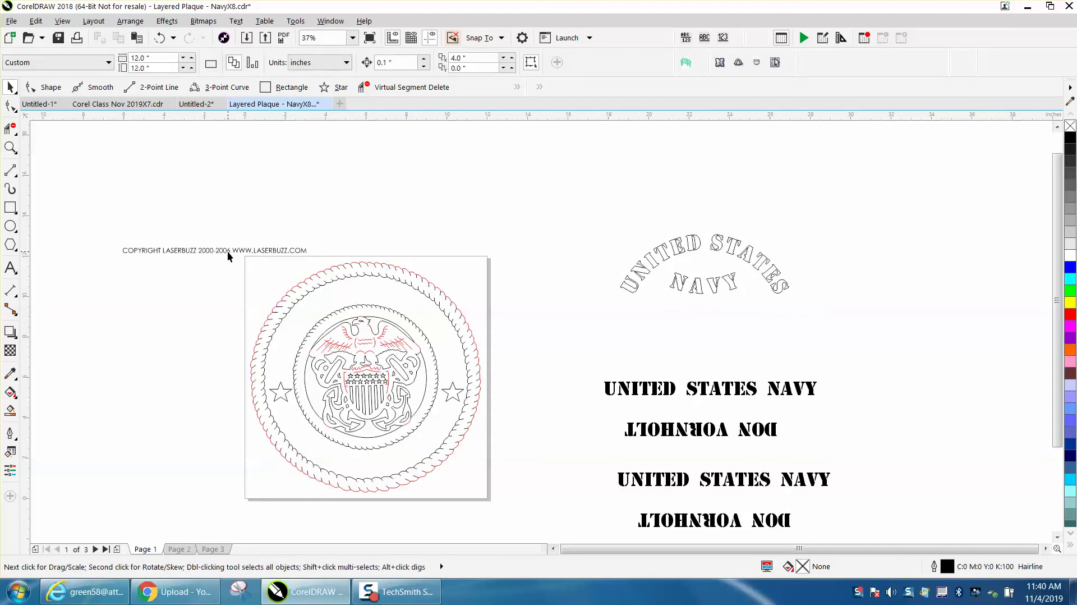
pyautogui.click(130, 20)
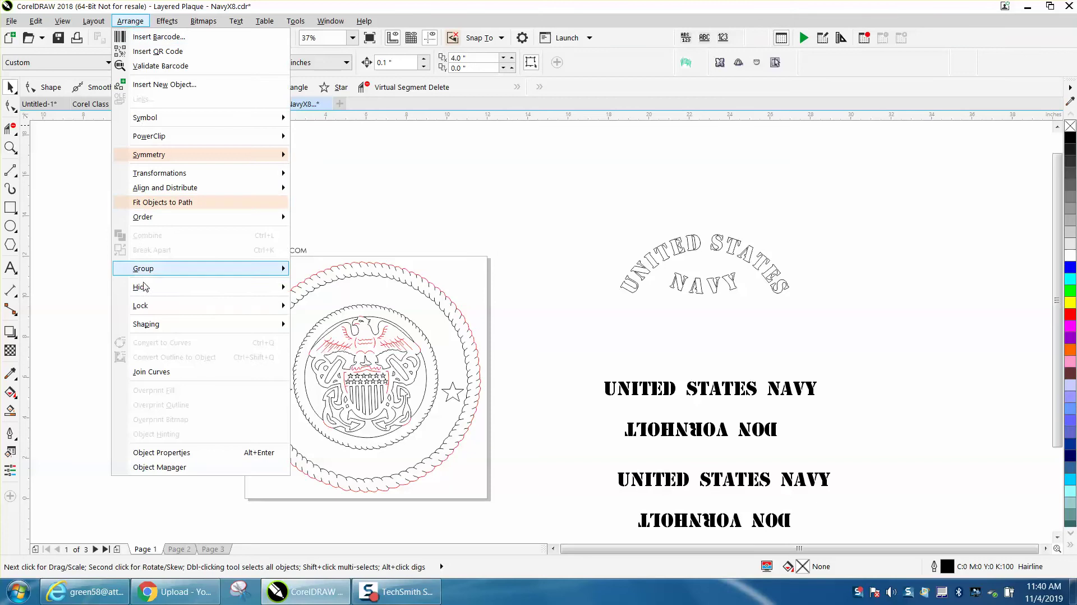
pyautogui.moveTo(149, 306)
pyautogui.click(323, 205)
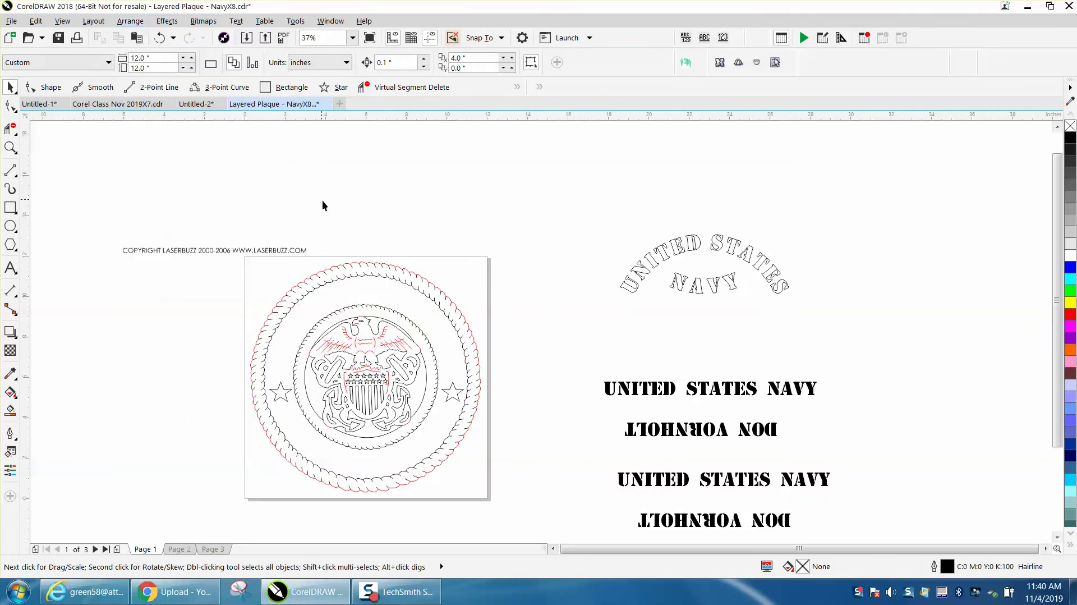
pyautogui.click(10, 147)
pyautogui.moveTo(238, 258); pyautogui.dragTo(545, 495)
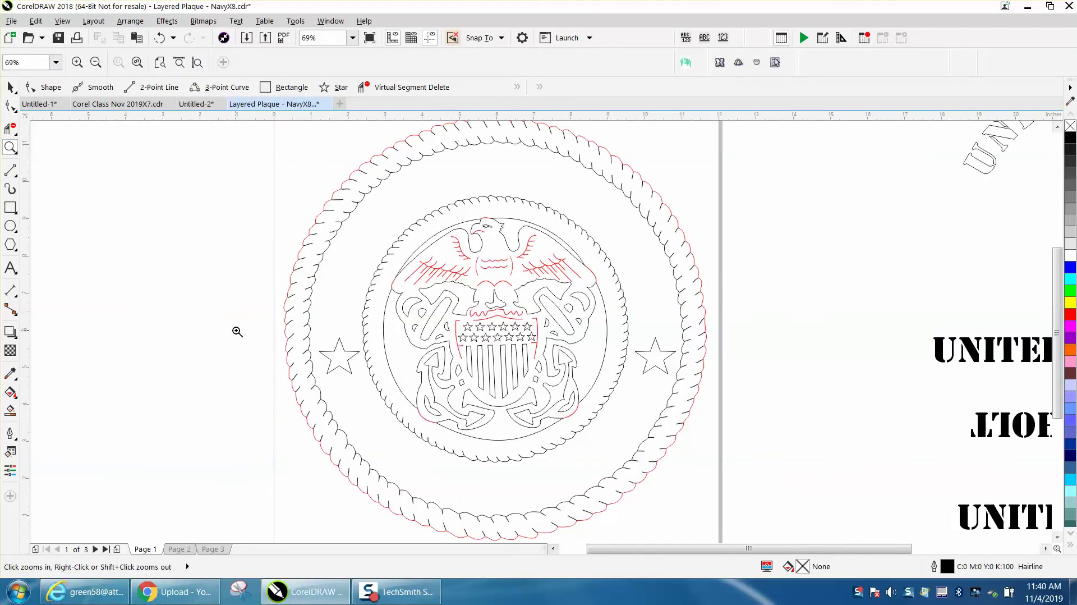
pyautogui.rightClick(191, 258)
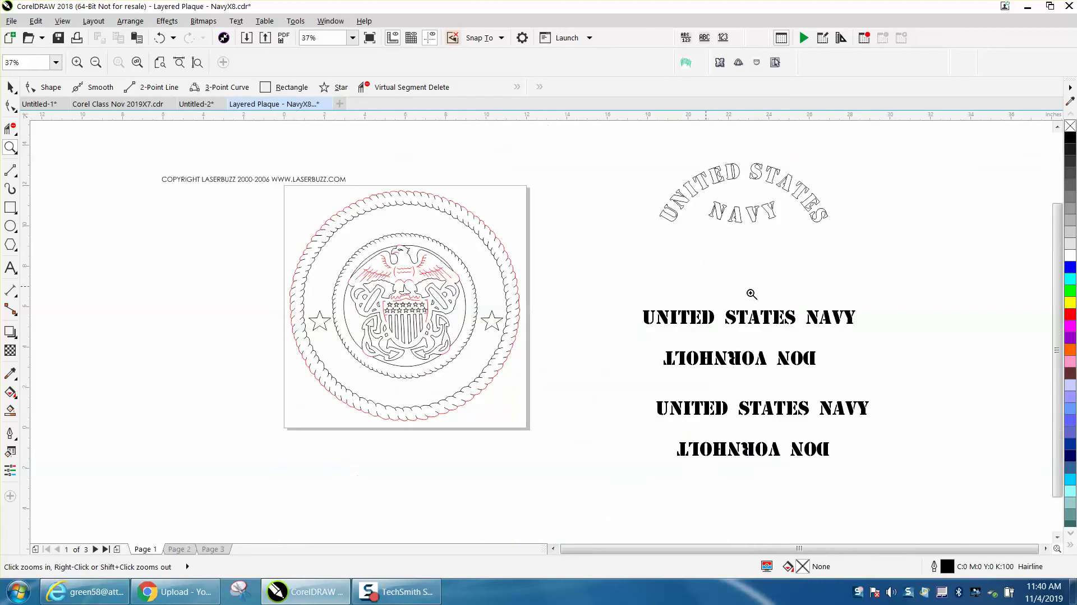
# Step: Shift the upper straight UNITED STATES NAVY text nearer the page, and try the arched UNITED STATES lettering between the rope rings before returning it beside the page
pyautogui.click(10, 87)
pyautogui.moveTo(741, 321); pyautogui.dragTo(708, 294)
pyautogui.click(745, 177)
pyautogui.moveTo(756, 177); pyautogui.dragTo(405, 241)
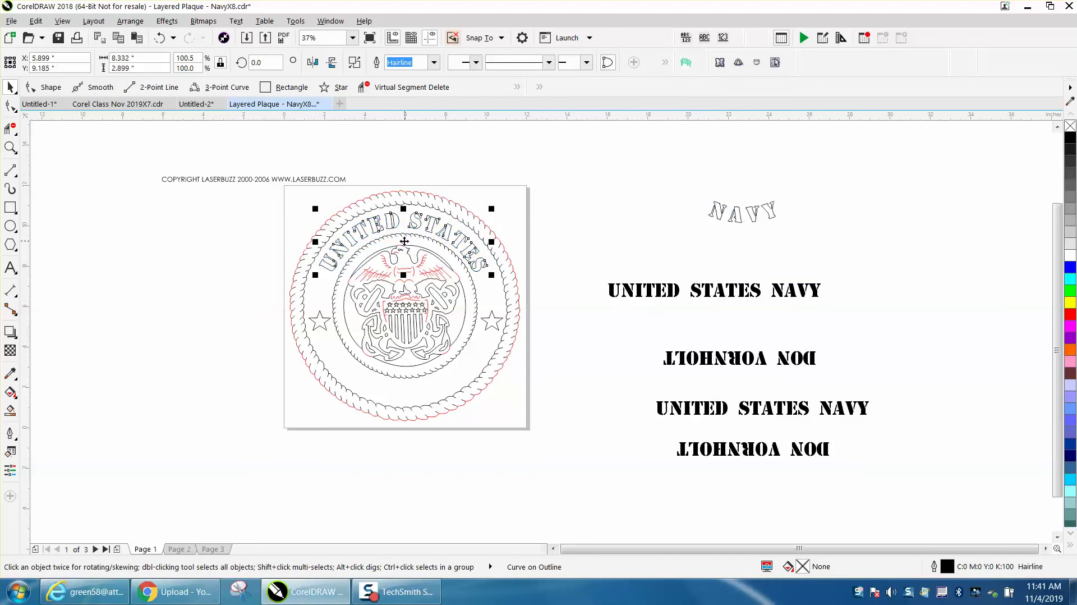
pyautogui.moveTo(400, 237); pyautogui.dragTo(748, 227)
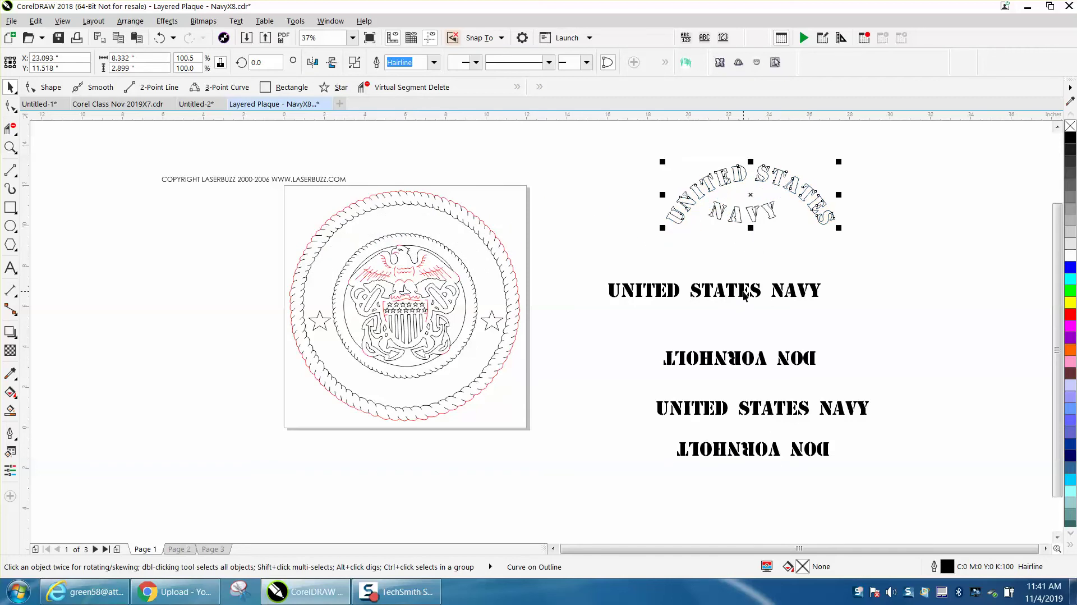
pyautogui.moveTo(761, 293); pyautogui.dragTo(735, 272)
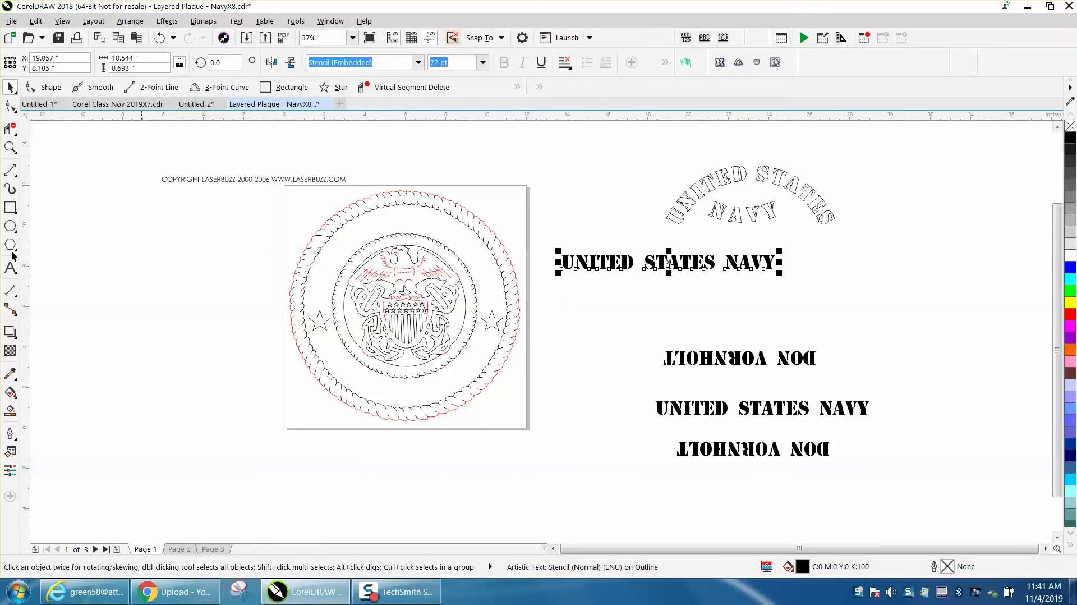
# Step: Draw a vertical straight line about 13.4 in long and centre it on the page
pyautogui.click(10, 169)
pyautogui.moveTo(192, 185); pyautogui.dragTo(187, 457)
pyautogui.press('p')
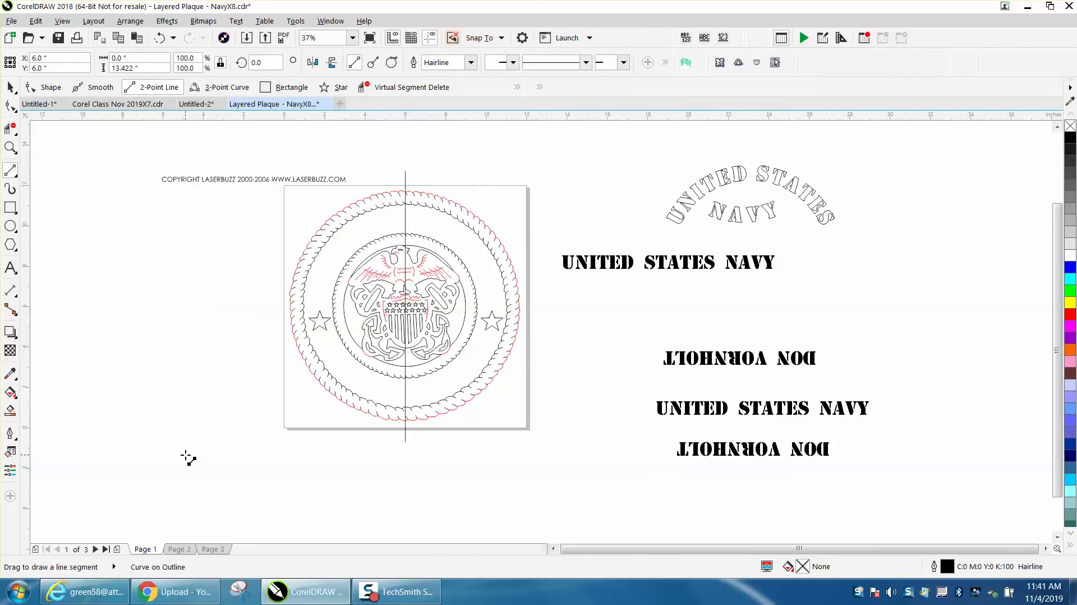
pyautogui.click(9, 88)
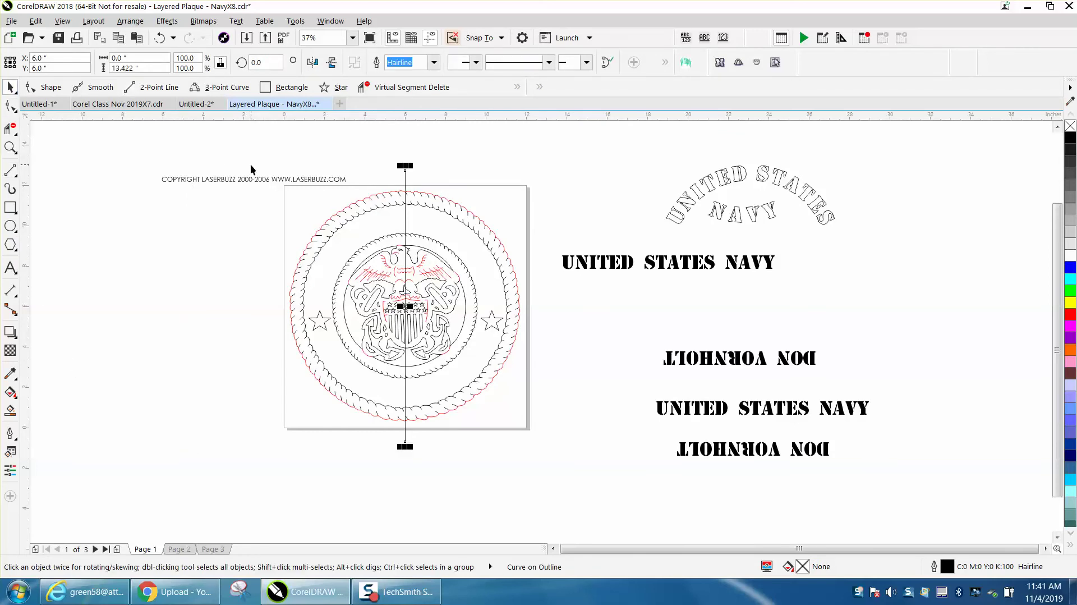
# Step: Delete the offset duplicate of the vertical line and set the horizontal duplicate distance to 0 in
pyautogui.hotkey('ctrl', 'd')
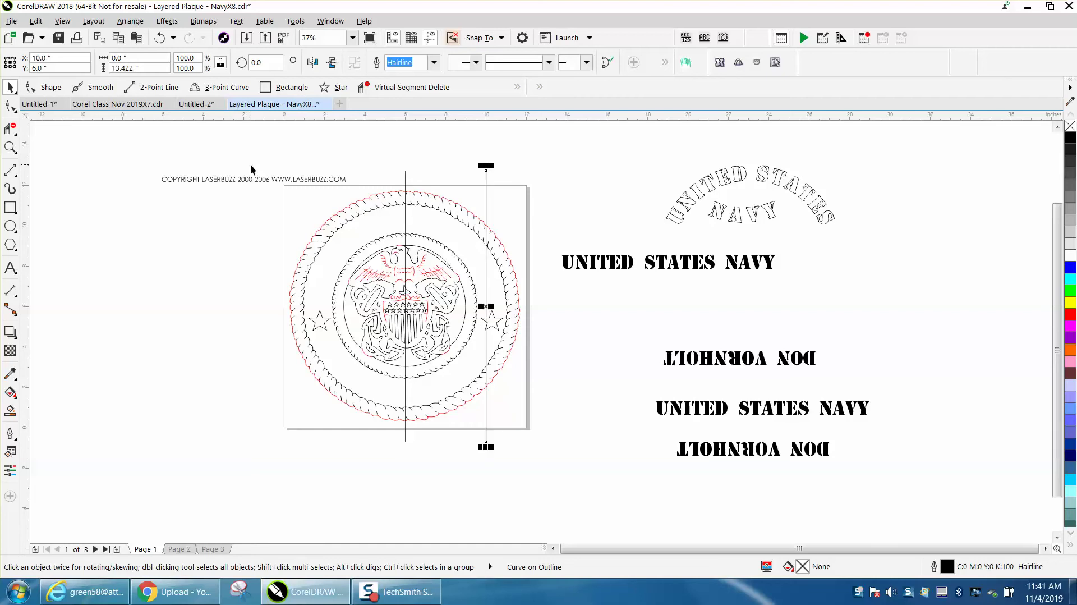
pyautogui.press('Delete')
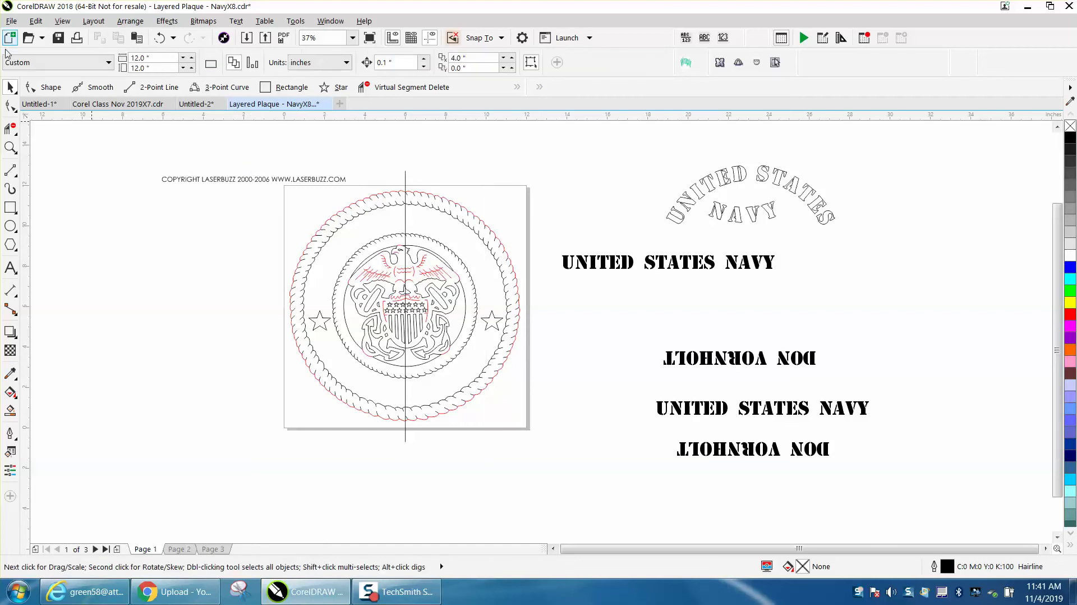
pyautogui.doubleClick(472, 57)
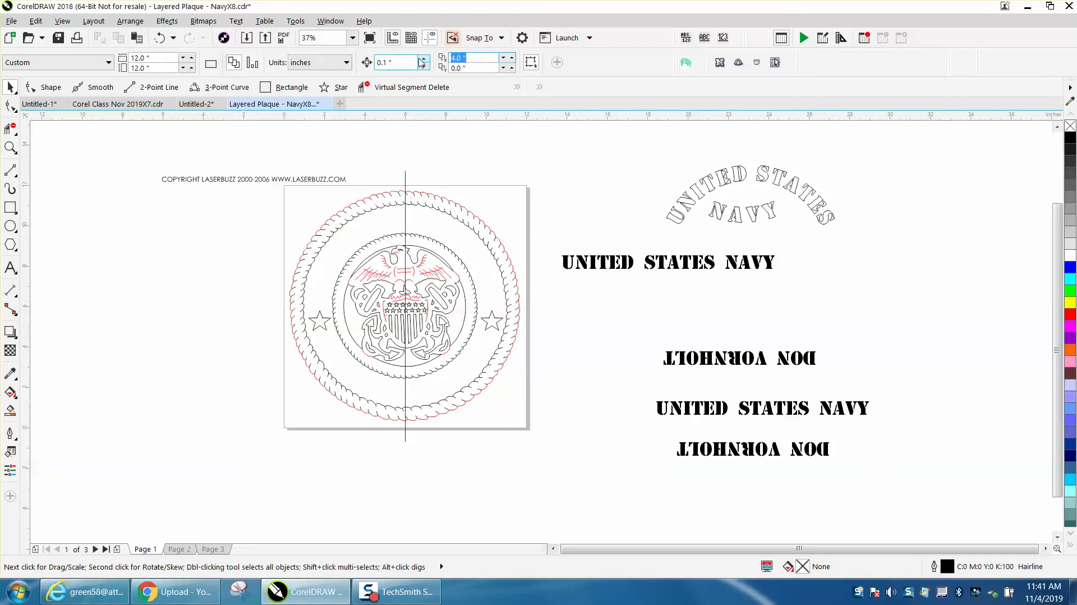
pyautogui.write('0')
pyautogui.press('Return')
# Step: Duplicate the vertical centre line in place, rotating the copy to 55° and the original line to 305°
pyautogui.click(406, 178)
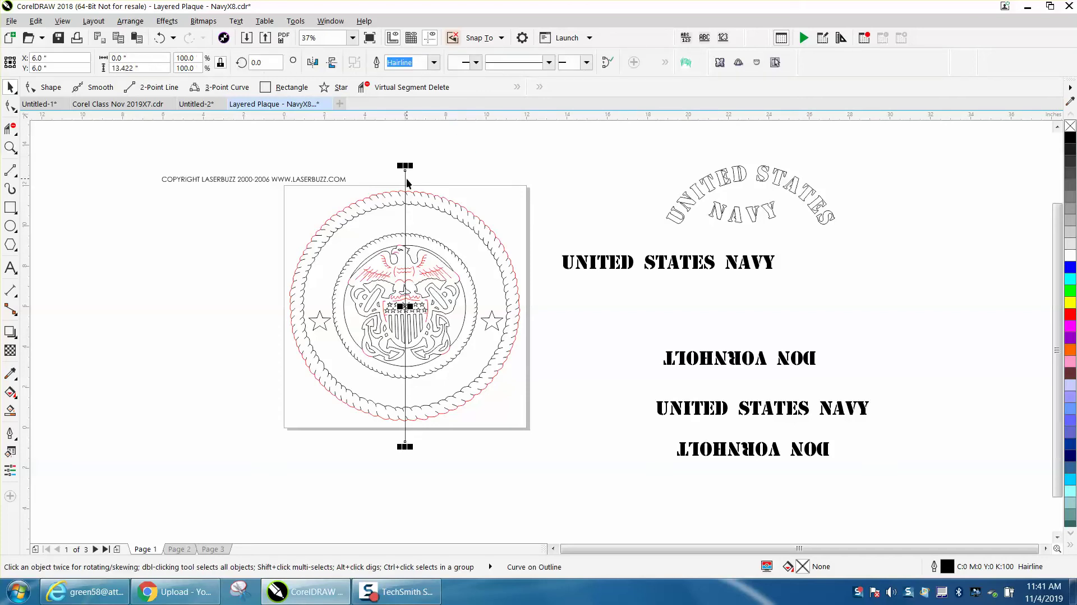
pyautogui.hotkey('ctrl', 'd')
pyautogui.write('45')
pyautogui.press('Return')
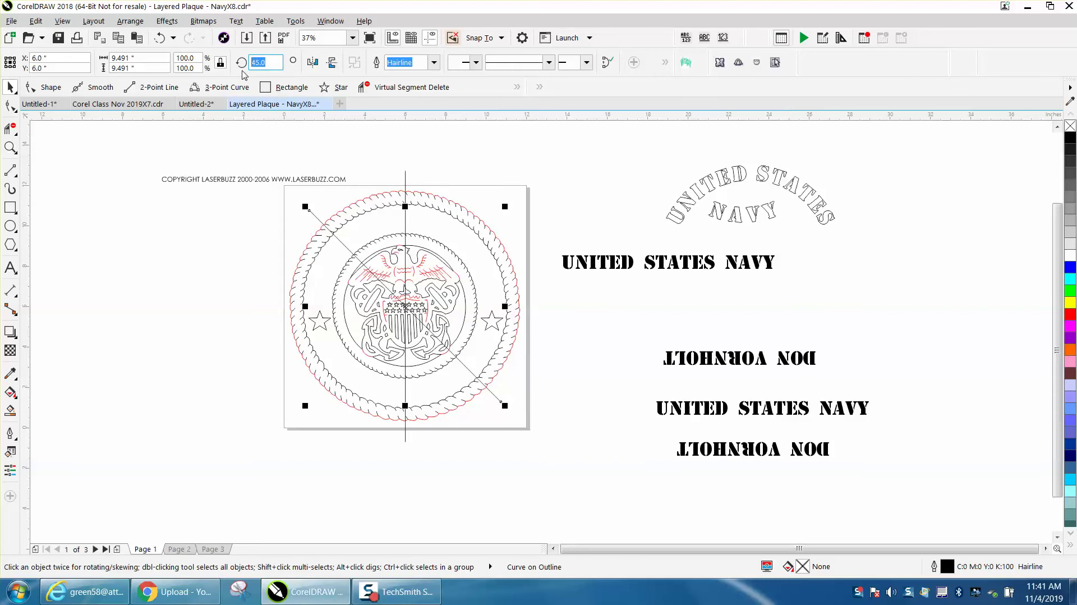
pyautogui.write('55')
pyautogui.press('Return')
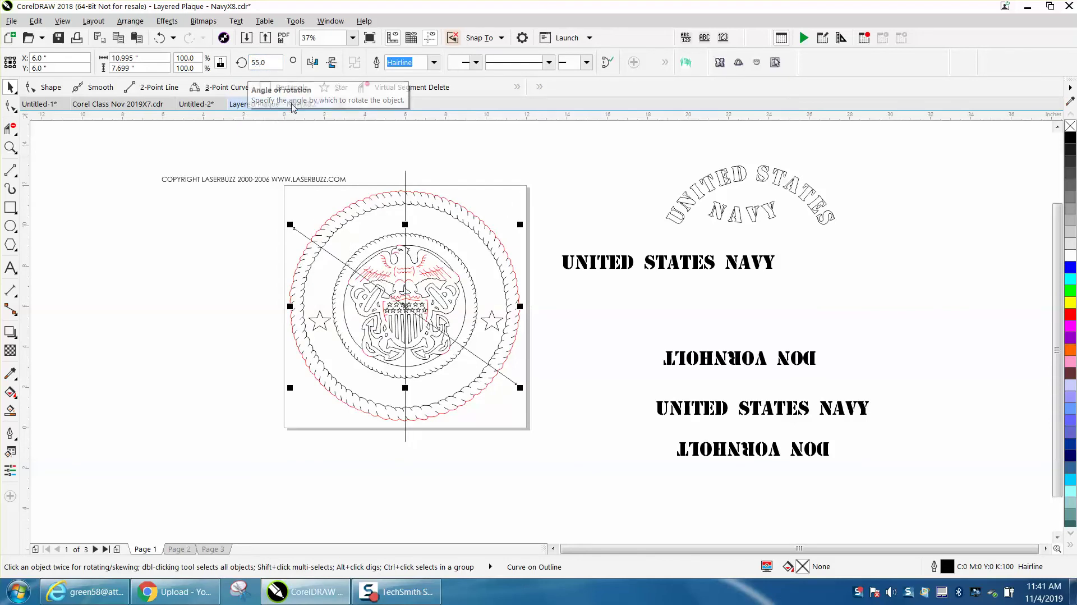
pyautogui.click(405, 182)
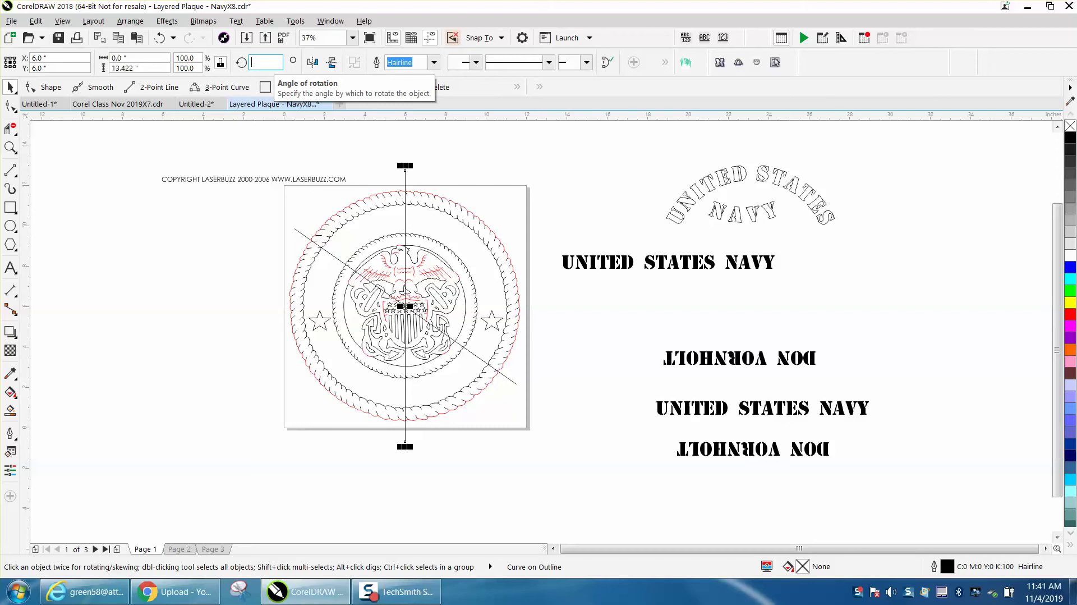
pyautogui.press('Return')
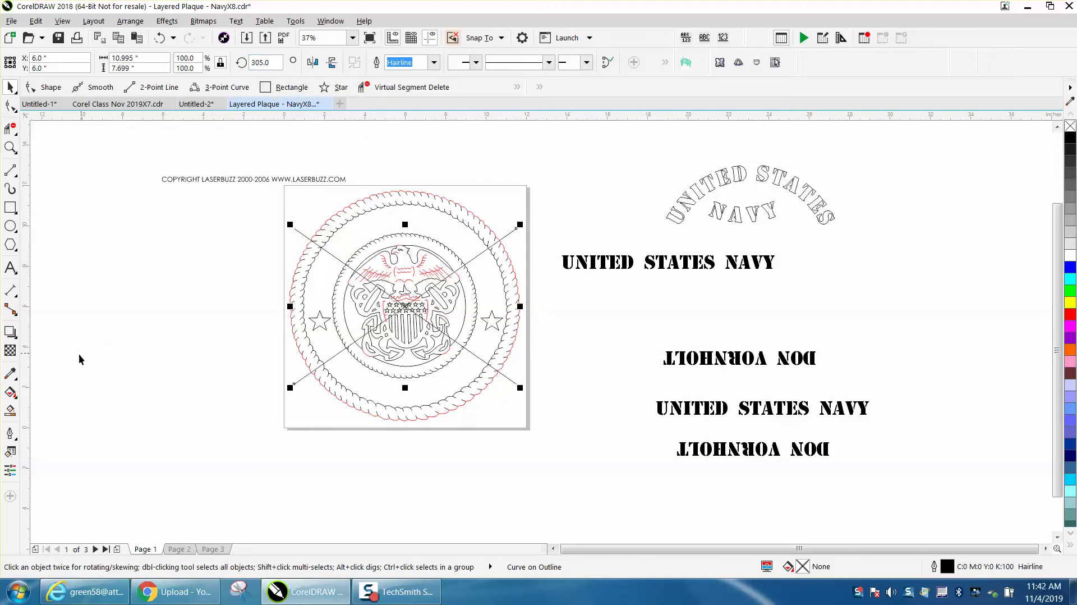
# Step: Smart Fill the upper band between the two rope rings and the crossing lines with black
pyautogui.click(10, 410)
pyautogui.click(392, 223)
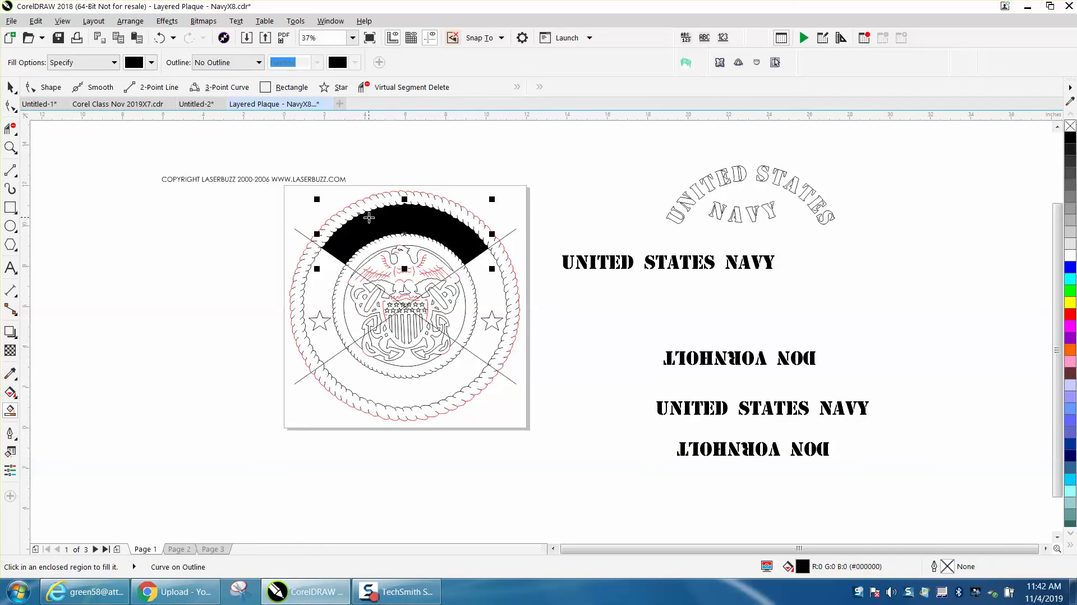
pyautogui.click(10, 87)
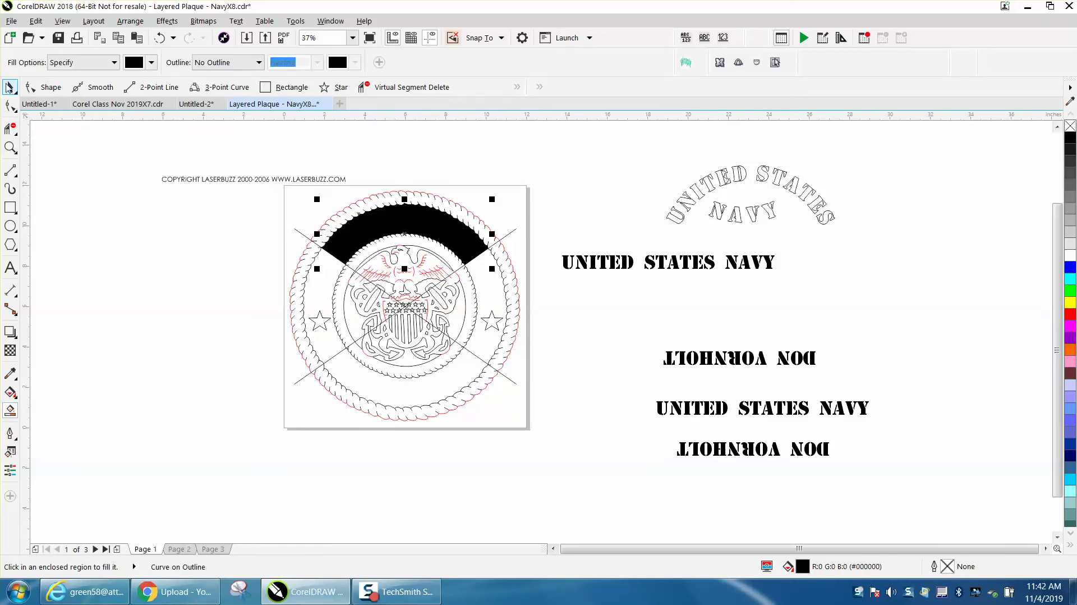
# Step: Set the nudge distance to 13 in and nudge the black arched band once to the left, off the page
pyautogui.click(352, 125)
pyautogui.click(395, 62)
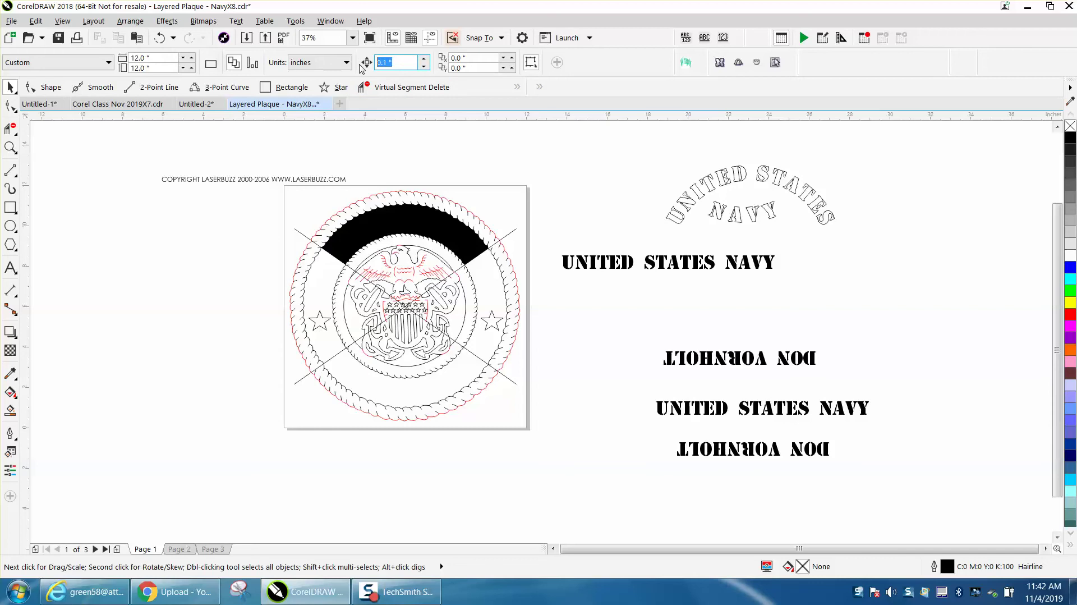
pyautogui.write('13')
pyautogui.click(419, 222)
pyautogui.press('Left')
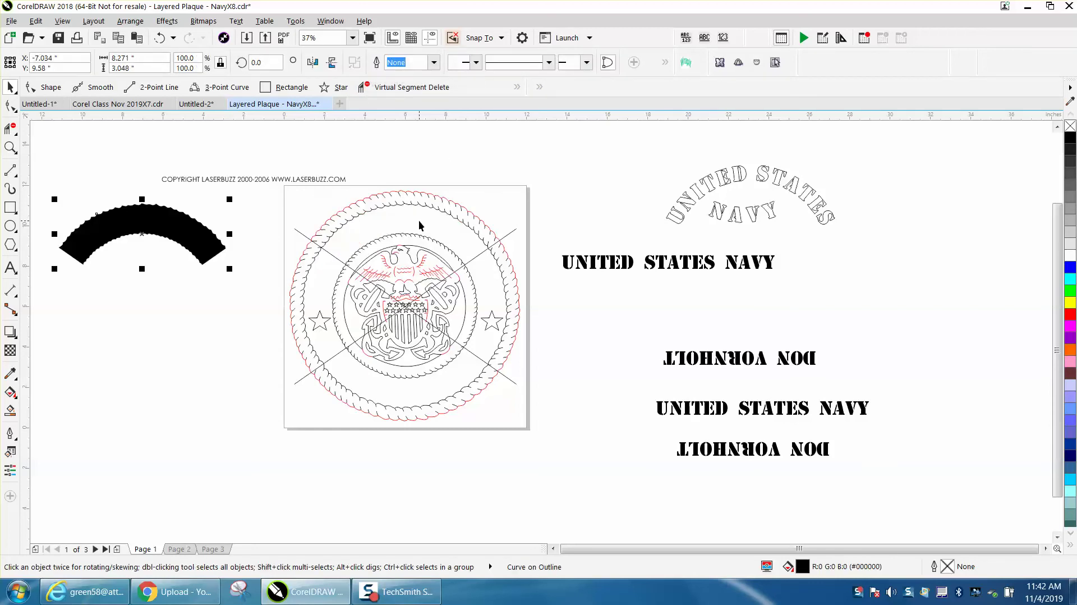
# Step: Delete both diagonal construction lines crossing the plaque
pyautogui.click(473, 258)
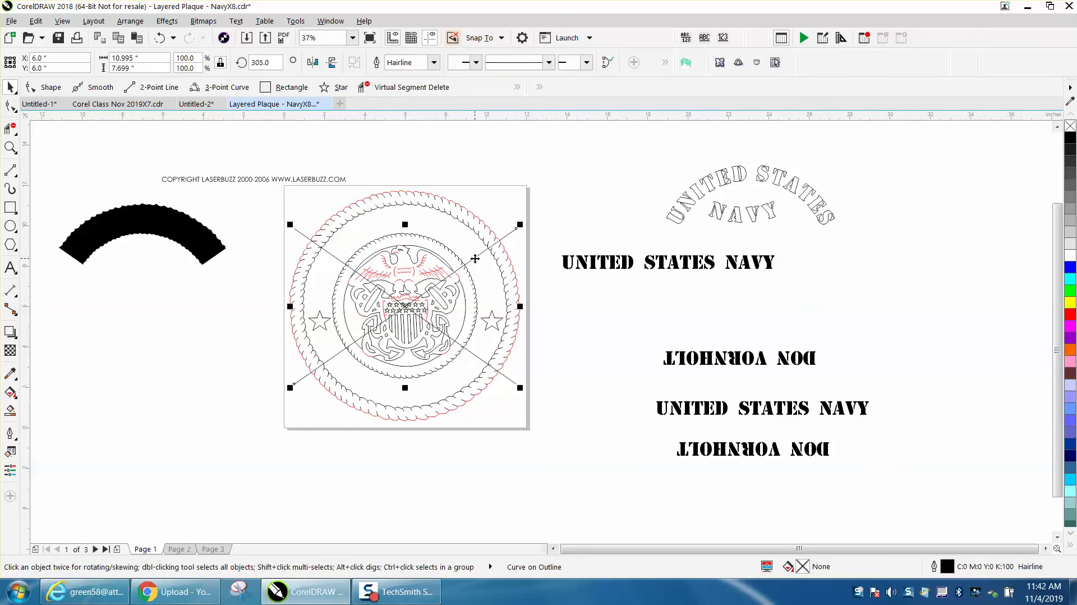
pyautogui.press('Delete')
pyautogui.click(334, 256)
pyautogui.press('Delete')
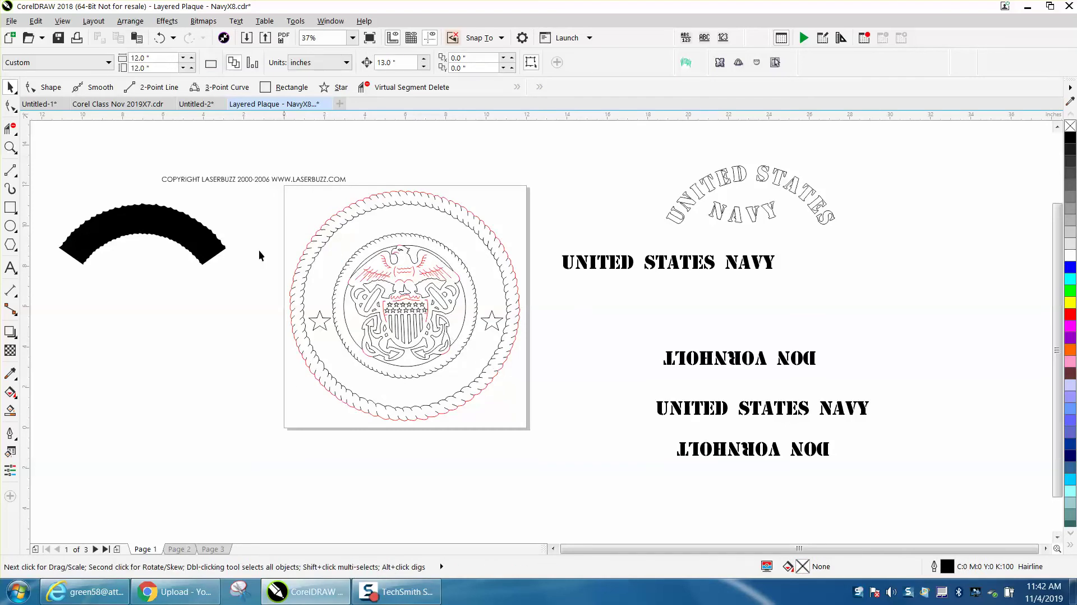
# Step: Remove the fill from the arched band beside the page and give it a black hairline outline
pyautogui.click(201, 250)
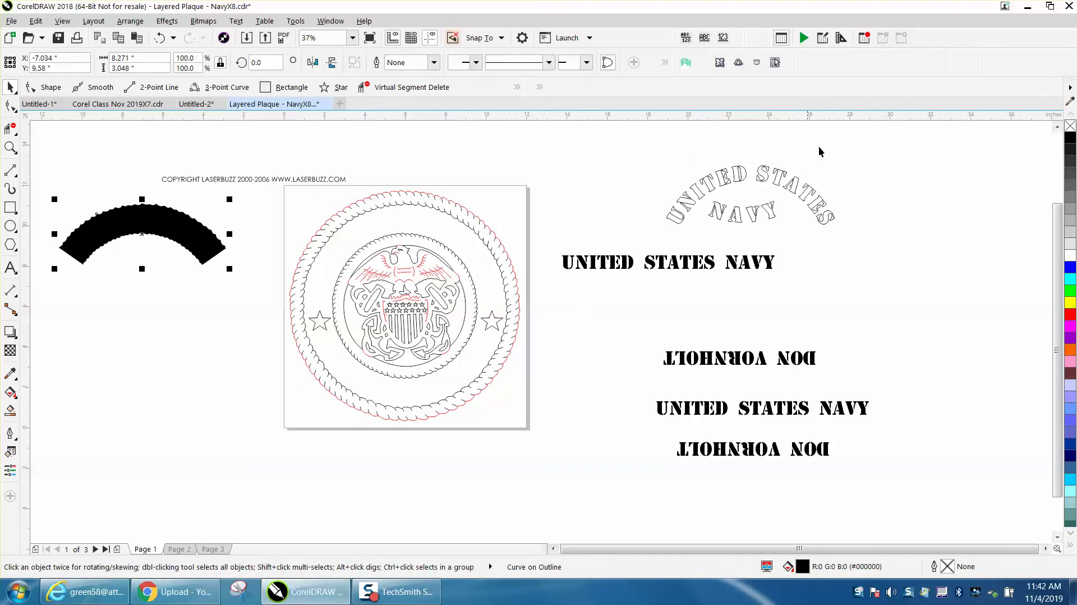
pyautogui.click(1070, 126)
pyautogui.rightClick(1070, 137)
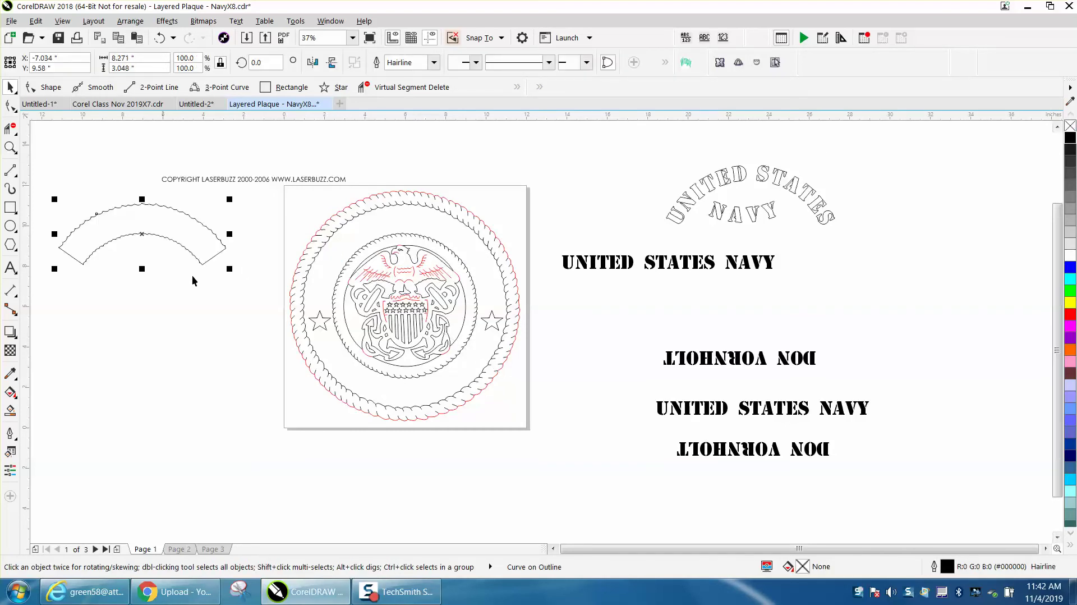
# Step: Break the arched band's outline apart at both lower inner corner nodes
pyautogui.click(10, 147)
pyautogui.moveTo(47, 192); pyautogui.dragTo(363, 325)
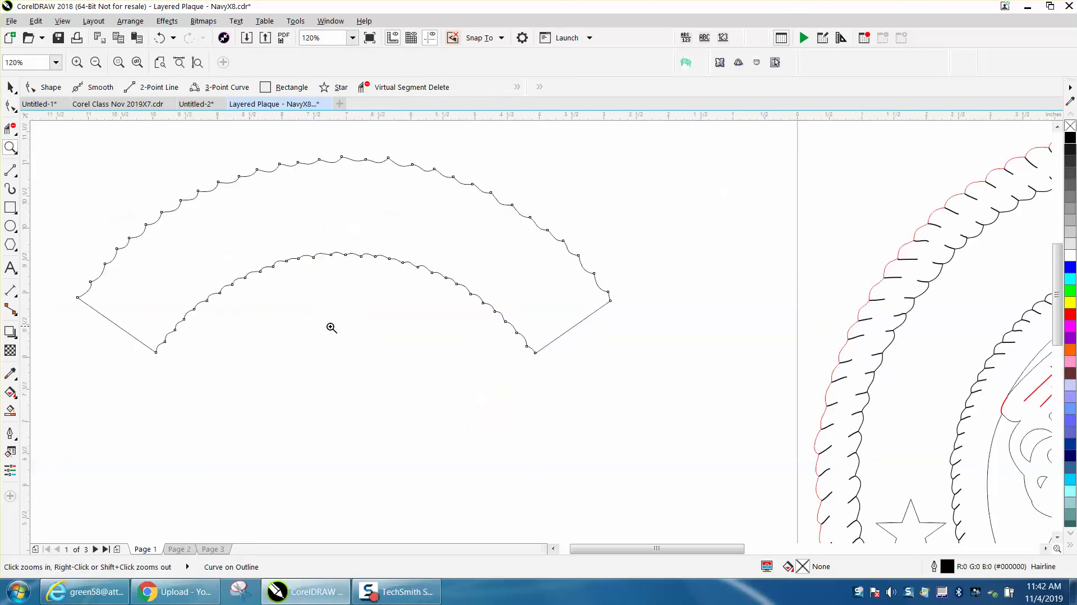
pyautogui.click(10, 105)
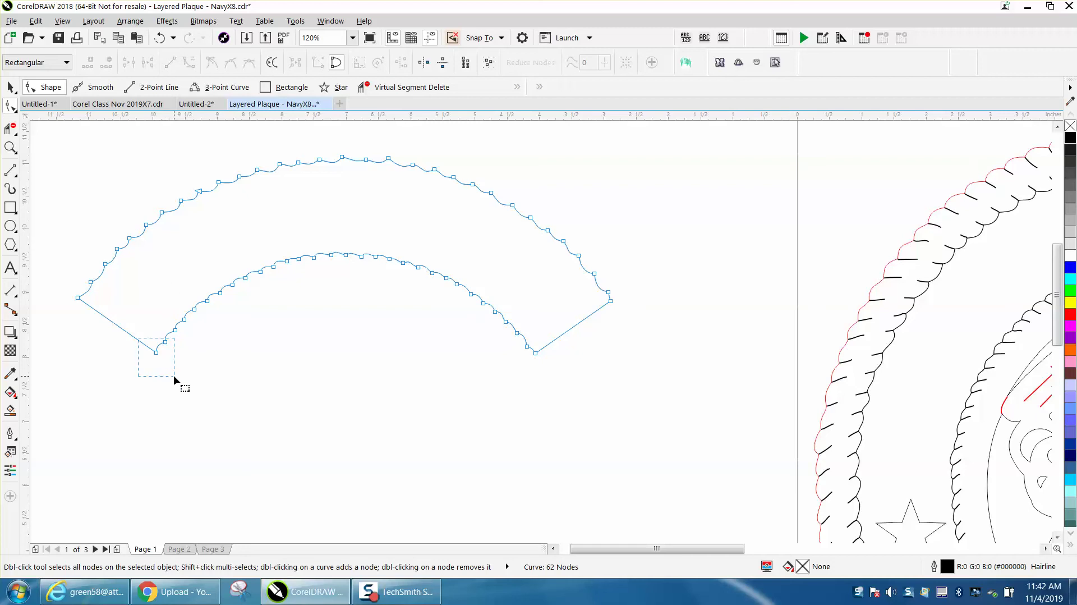
pyautogui.moveTo(161, 375); pyautogui.dragTo(160, 375)
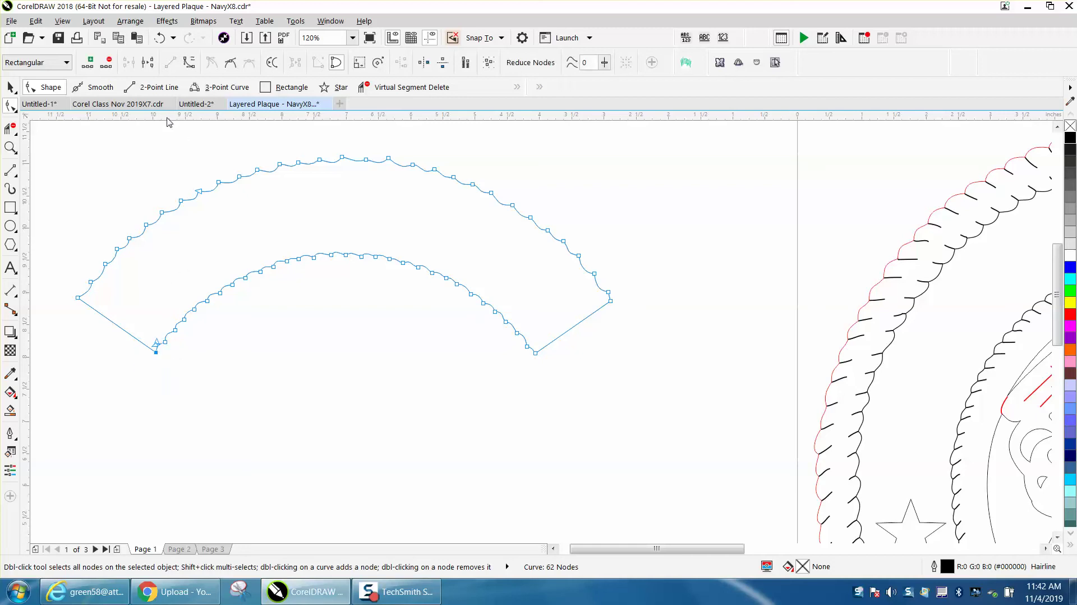
pyautogui.click(151, 65)
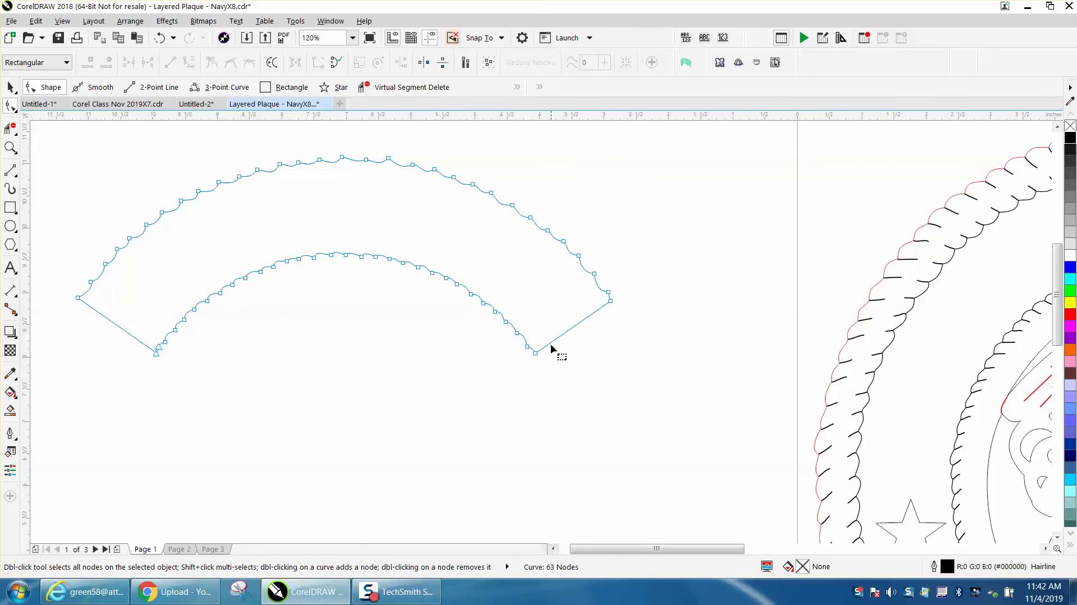
pyautogui.moveTo(532, 366); pyautogui.dragTo(532, 356)
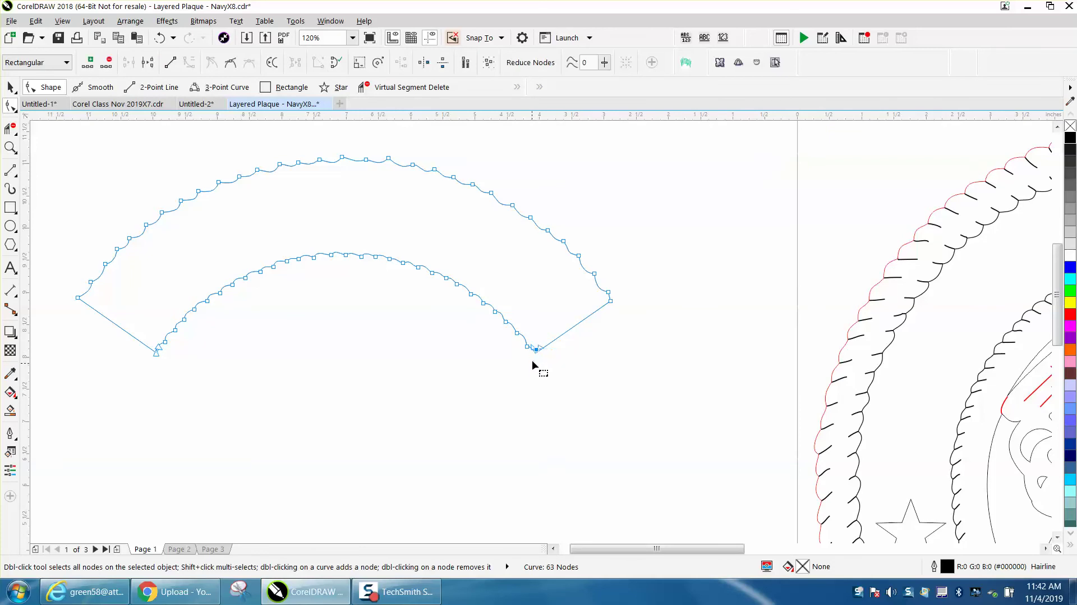
pyautogui.rightClick(533, 355)
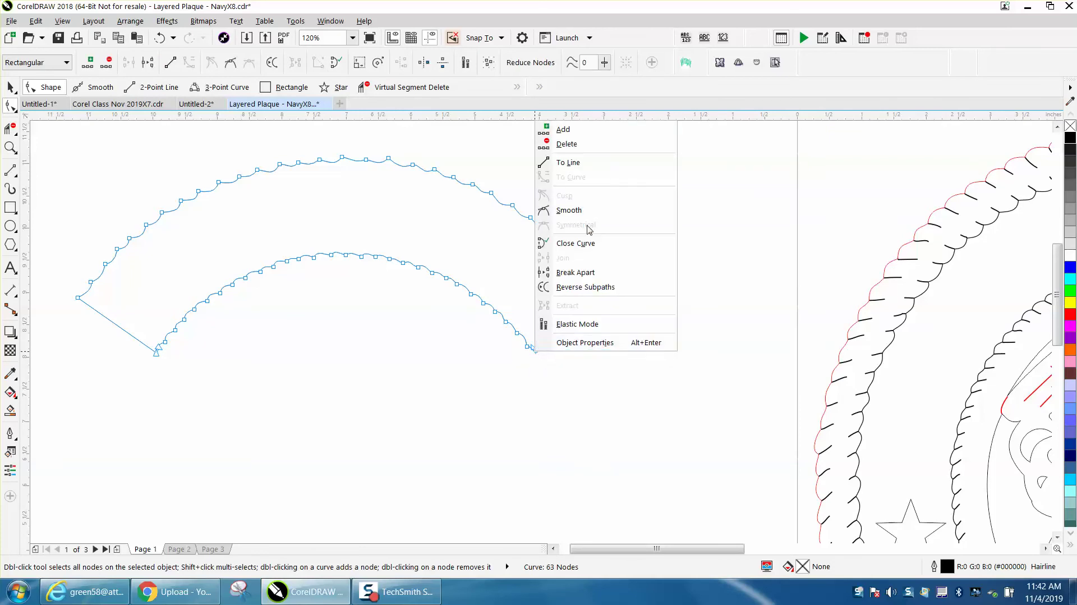
pyautogui.click(575, 272)
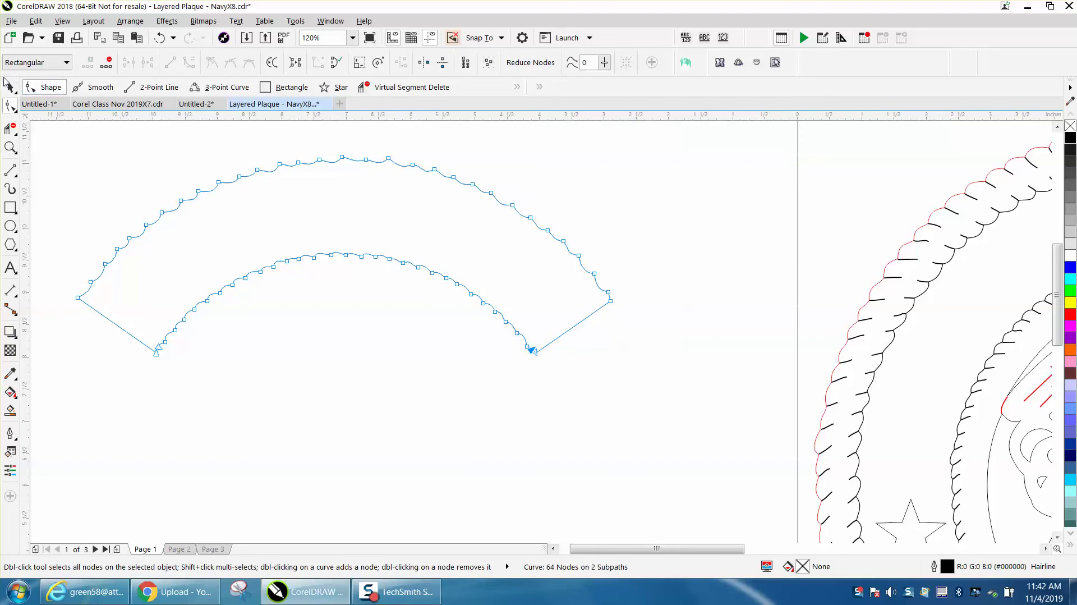
pyautogui.press('space')
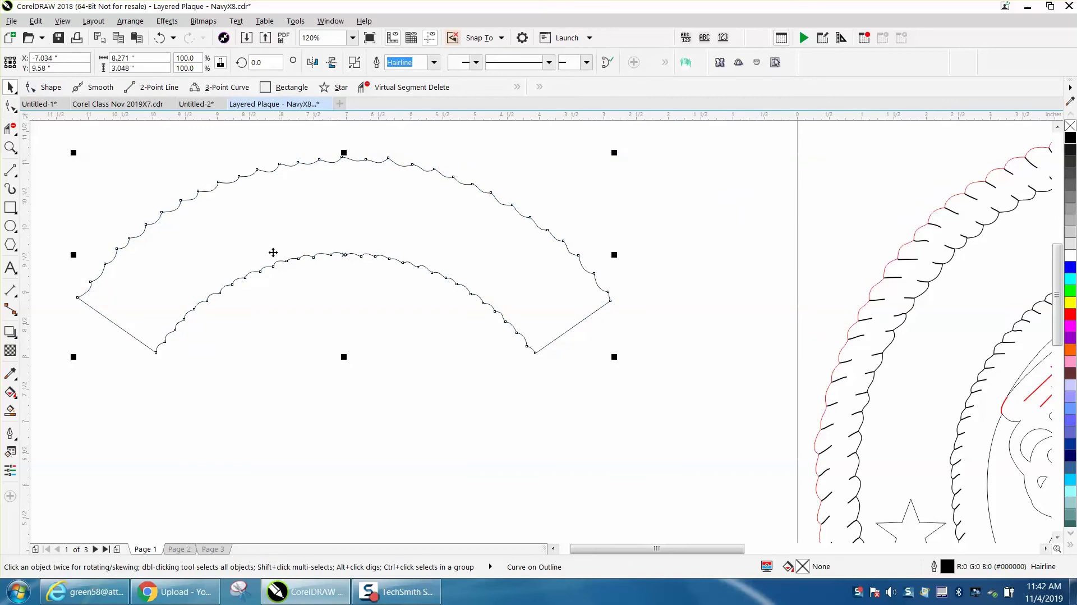
pyautogui.press('space')
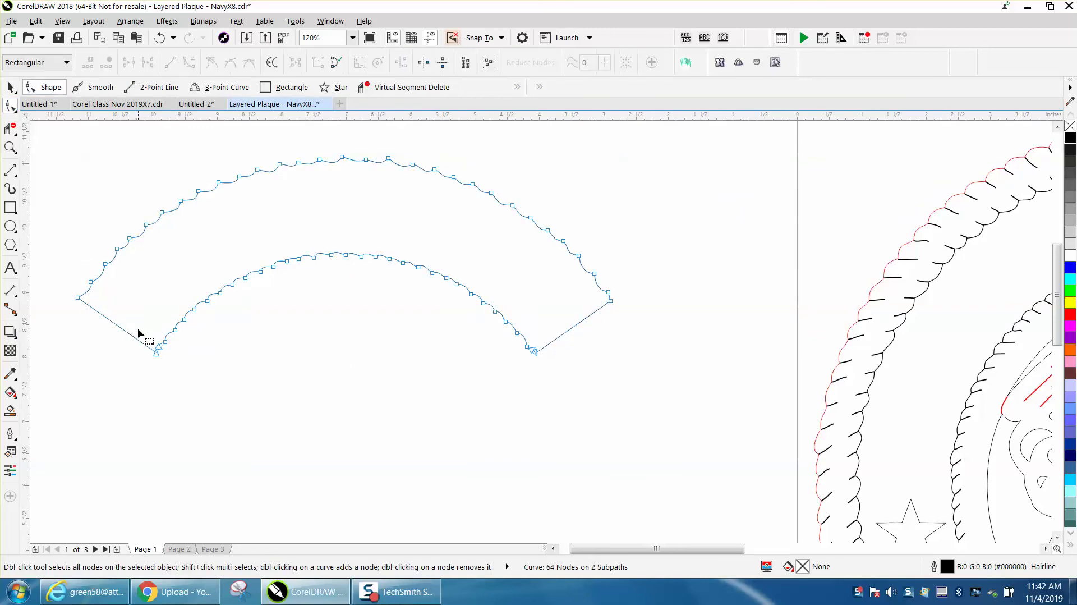
# Step: Pull the end node of the band's left side line away from the inner scalloped arc
pyautogui.moveTo(156, 351); pyautogui.dragTo(108, 375)
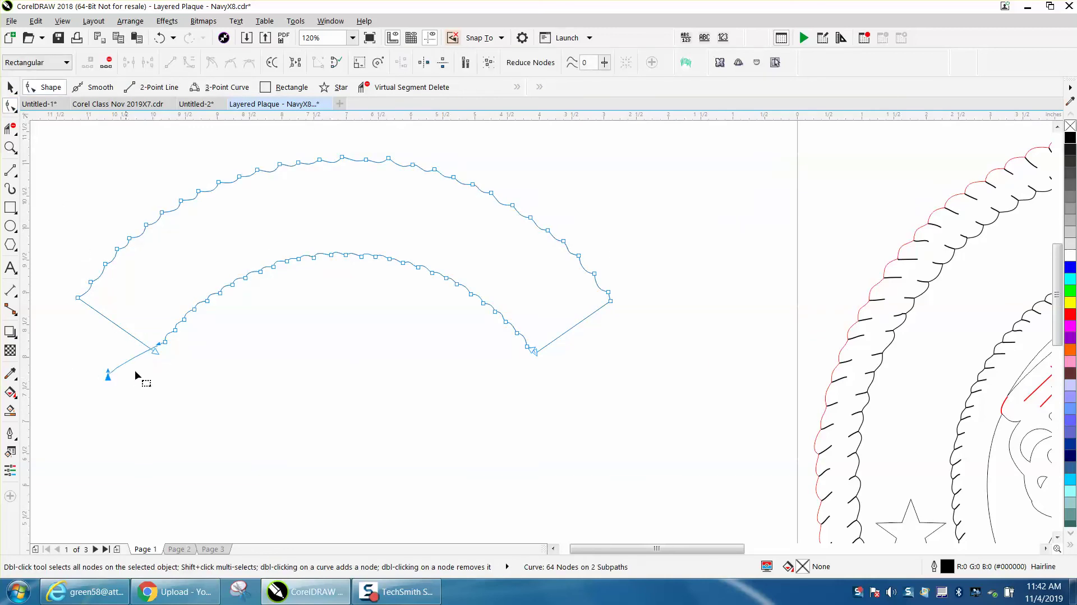
pyautogui.click(159, 37)
pyautogui.click(10, 147)
pyautogui.moveTo(98, 295); pyautogui.dragTo(288, 392)
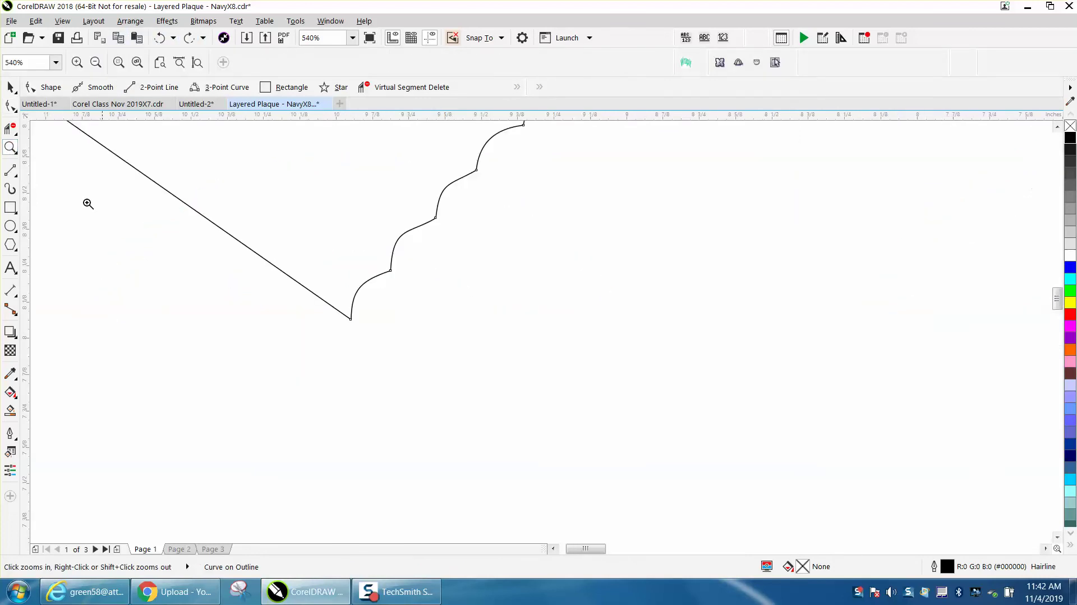
pyautogui.click(15, 110)
pyautogui.click(16, 133)
pyautogui.click(15, 109)
pyautogui.click(48, 106)
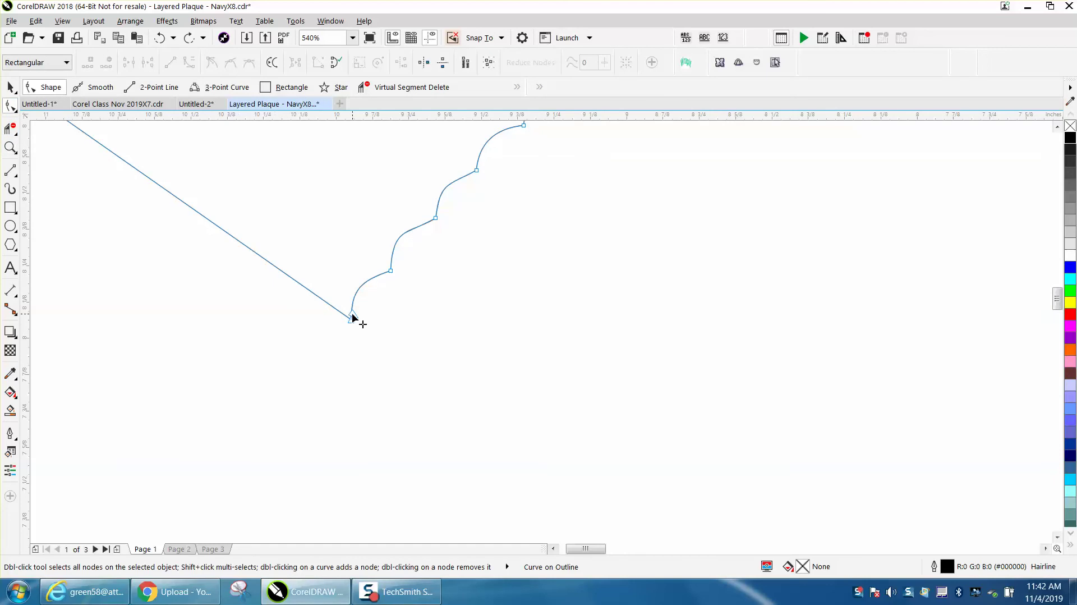
pyautogui.moveTo(352, 319); pyautogui.dragTo(242, 332)
pyautogui.scroll(-5, 470, 311)
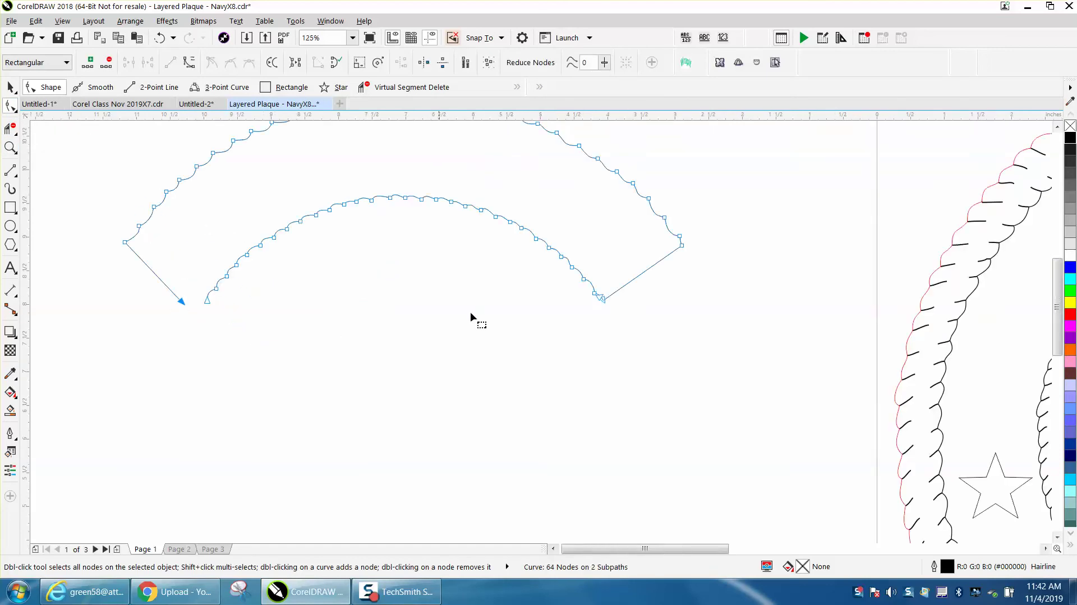
# Step: Pull the end node of the band's right side line away from the inner scalloped arc
pyautogui.click(10, 148)
pyautogui.moveTo(587, 281); pyautogui.dragTo(659, 348)
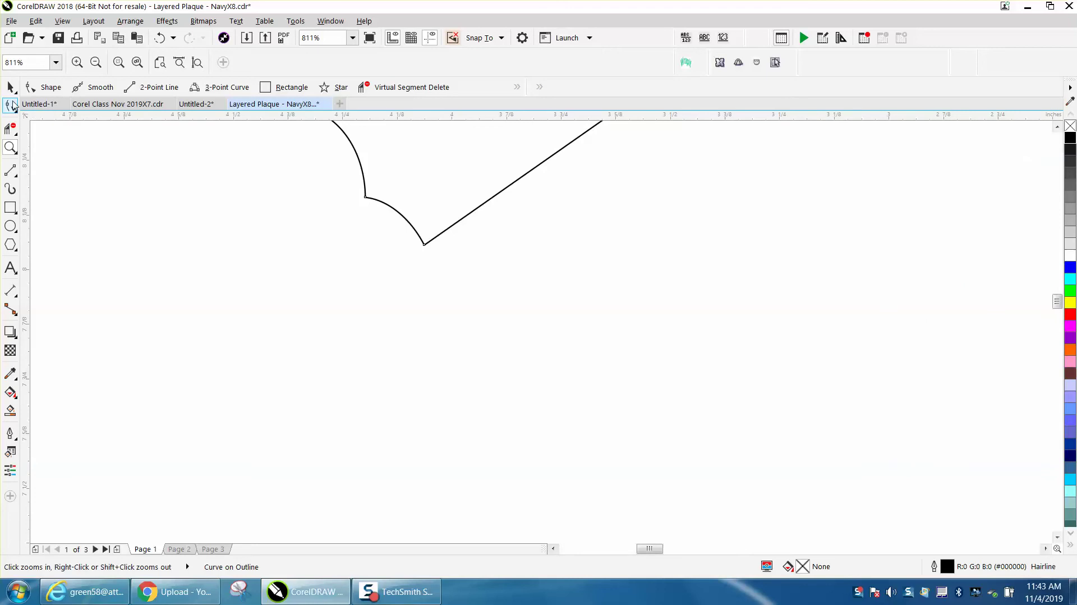
pyautogui.click(10, 105)
pyautogui.moveTo(425, 241); pyautogui.dragTo(639, 337)
pyautogui.scroll(-3, 639, 337)
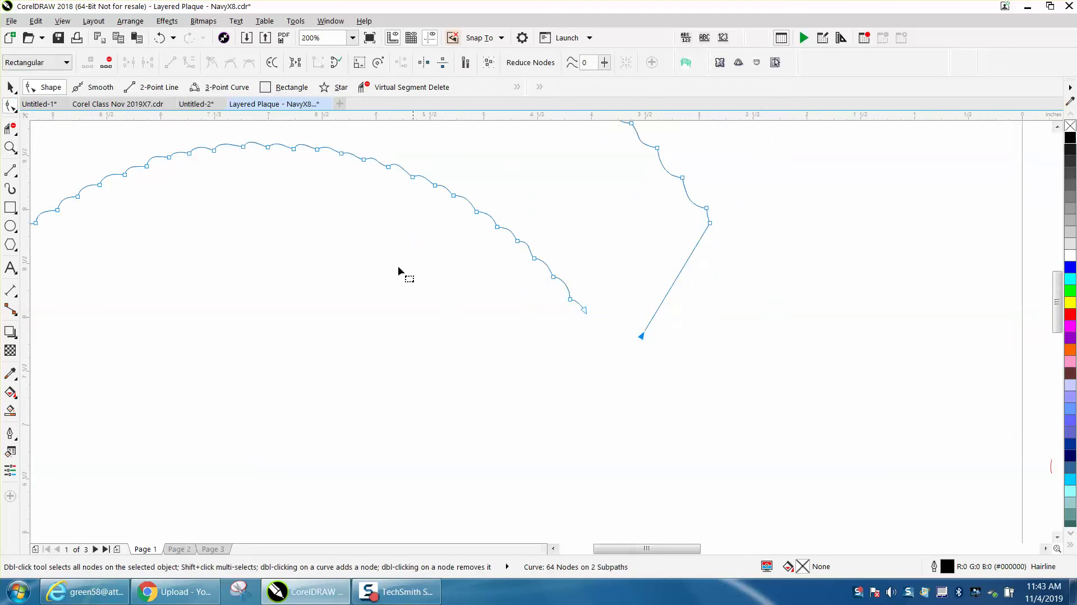
pyautogui.scroll(-2, 401, 266)
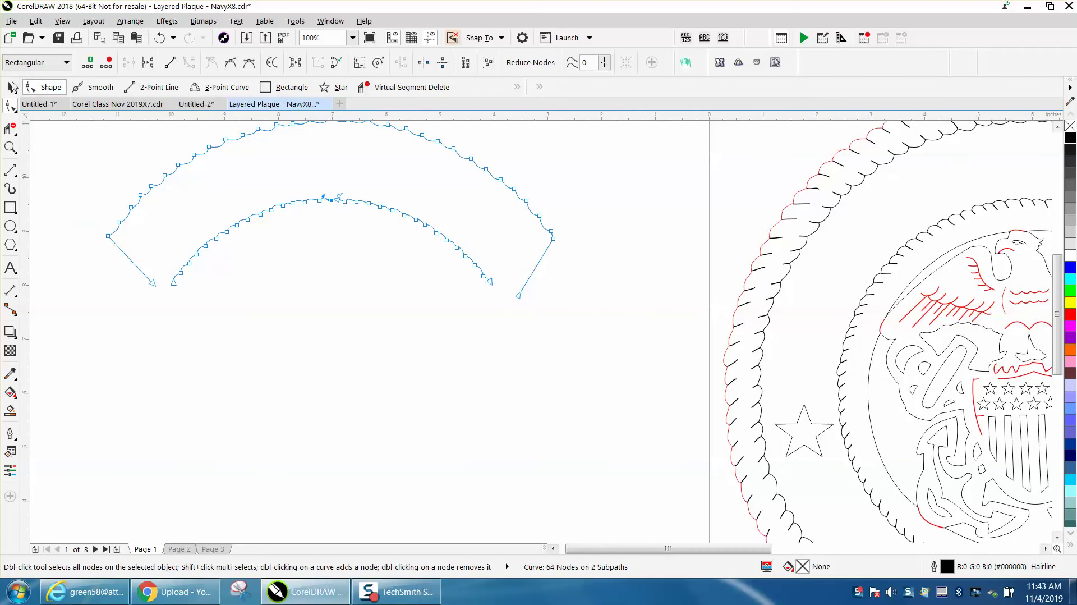
# Step: Break the band curve apart into separate objects and delete the outer arch with its two side lines
pyautogui.click(10, 87)
pyautogui.click(130, 20)
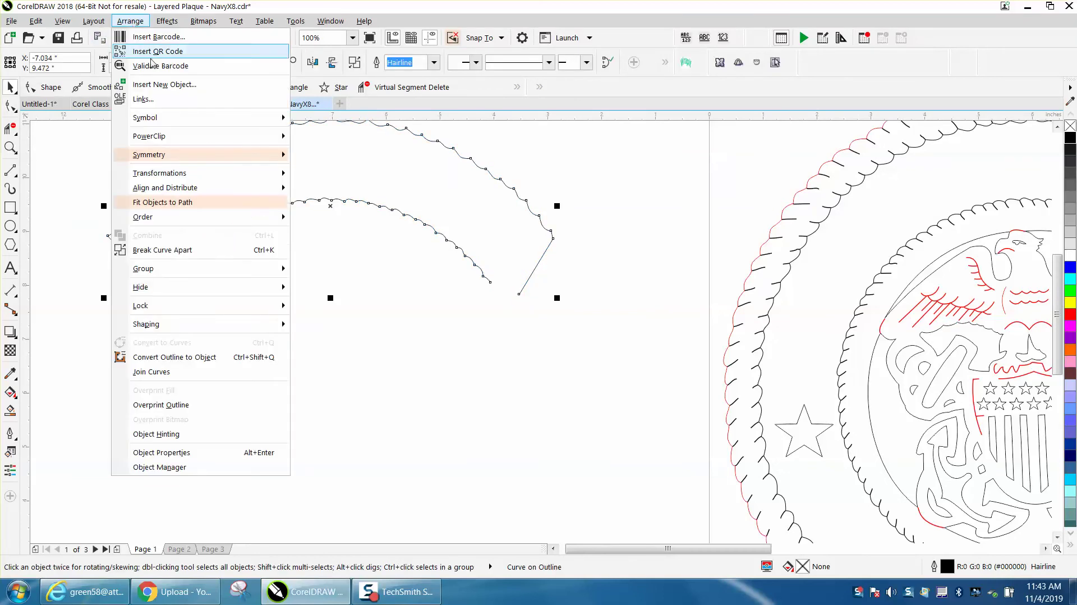
pyautogui.click(175, 251)
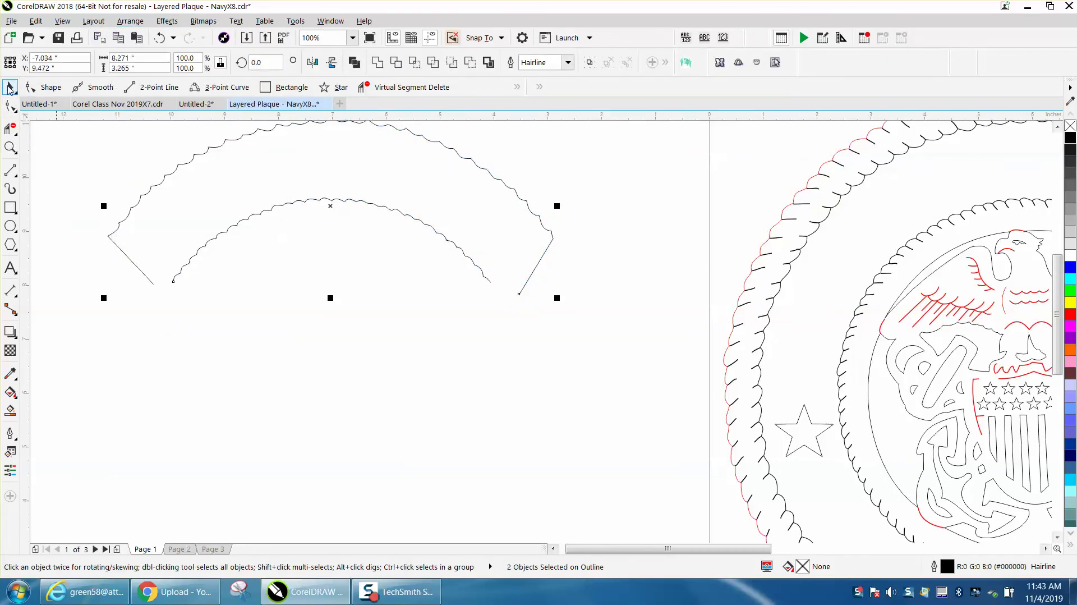
pyautogui.scroll(-1, 481, 318)
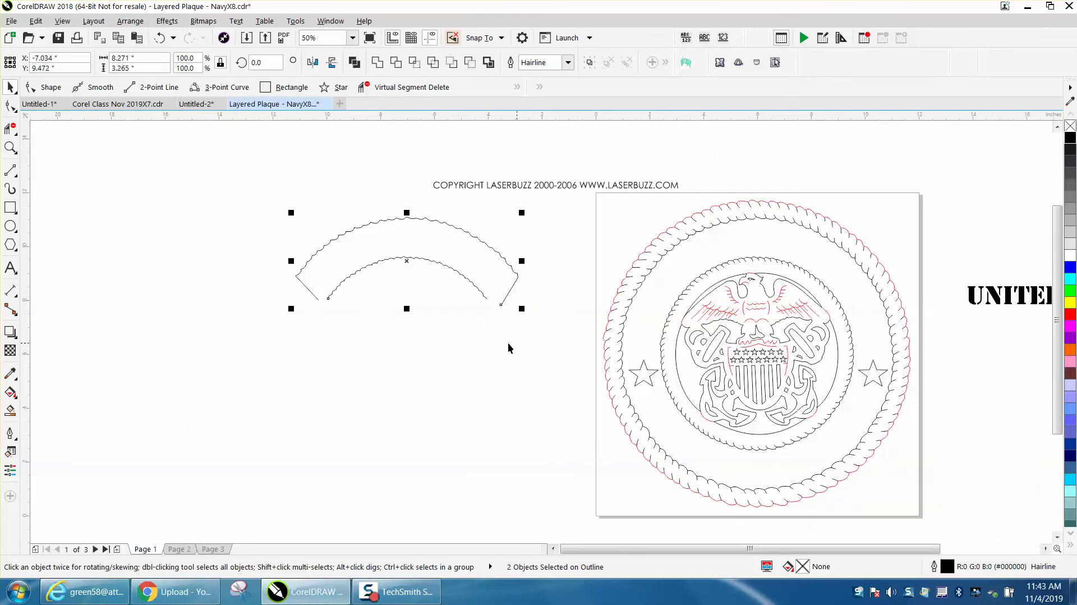
pyautogui.click(509, 359)
pyautogui.click(508, 263)
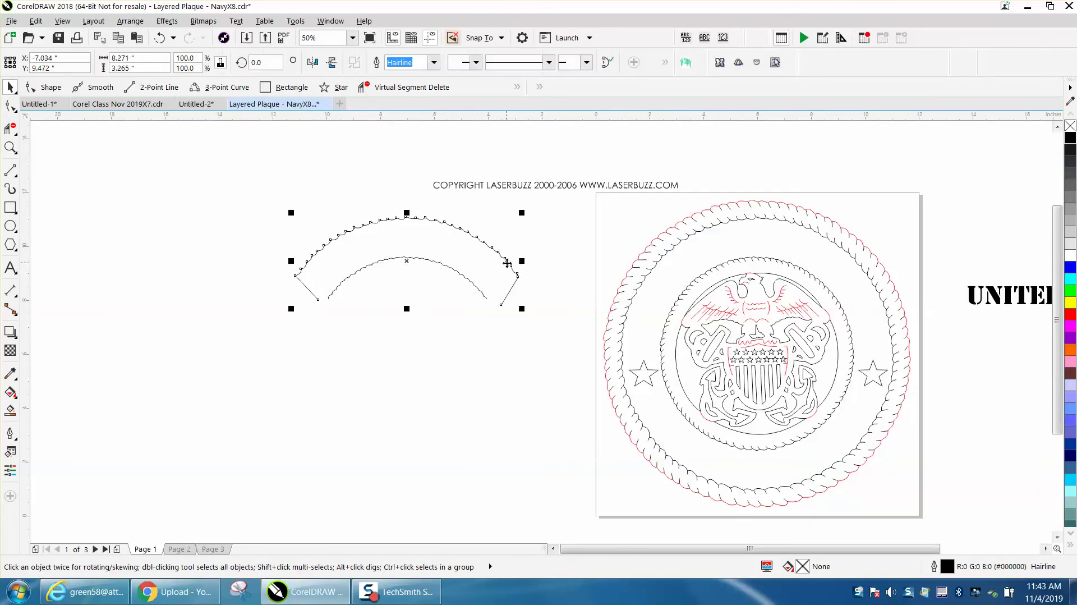
pyautogui.press('Delete')
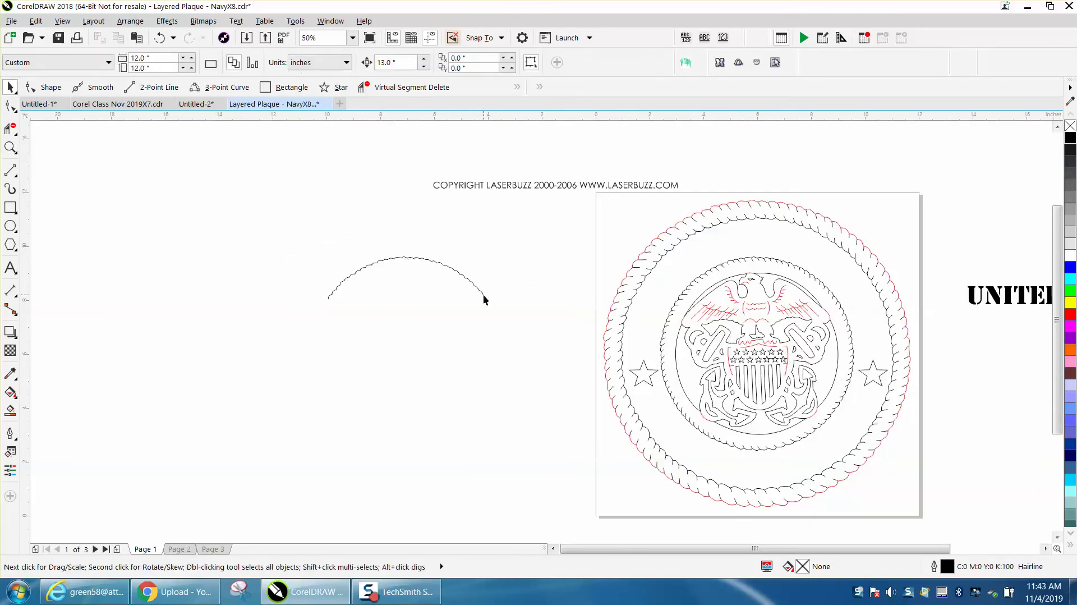
# Step: Move the UNITED STATES NAVY text just above the scalloped arc and set its font size to 50 pt
pyautogui.moveTo(979, 309); pyautogui.dragTo(296, 258)
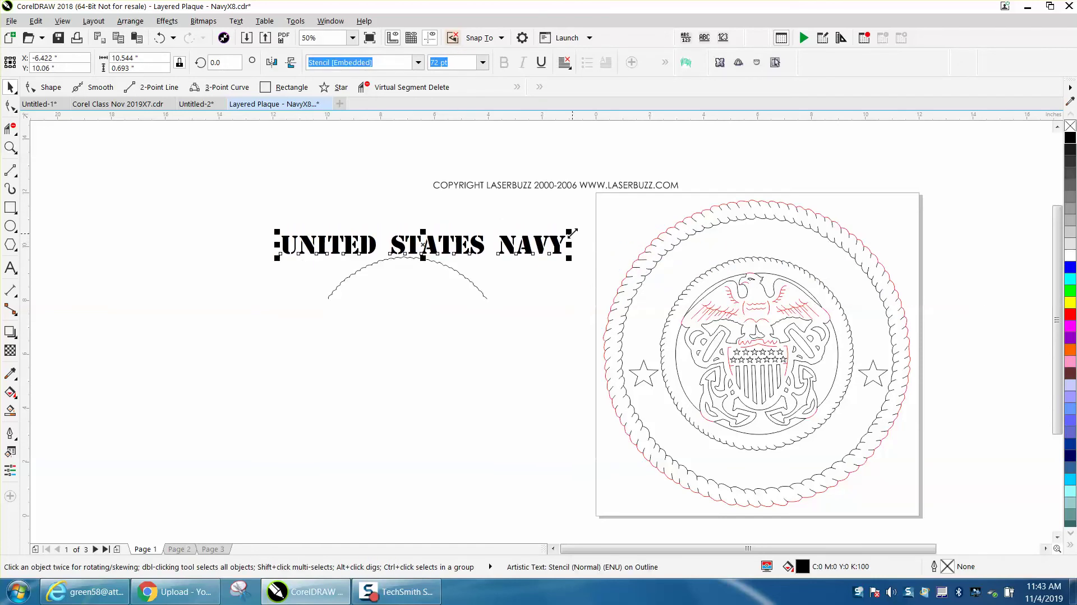
pyautogui.click(431, 62)
pyautogui.moveTo(450, 64); pyautogui.dragTo(419, 69)
pyautogui.write('60')
pyautogui.press('Return')
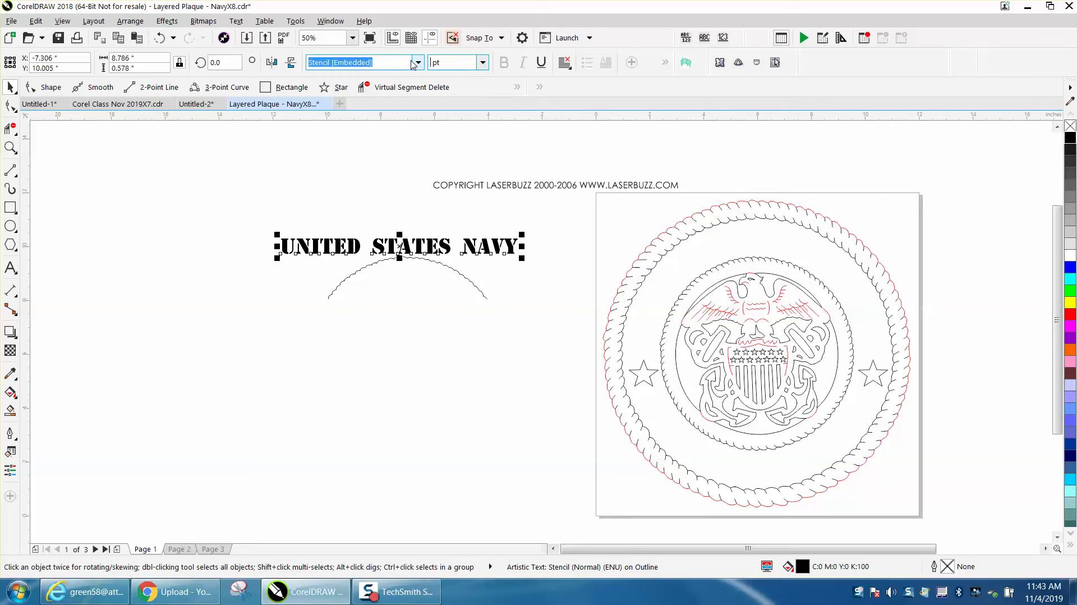
pyautogui.press('Return')
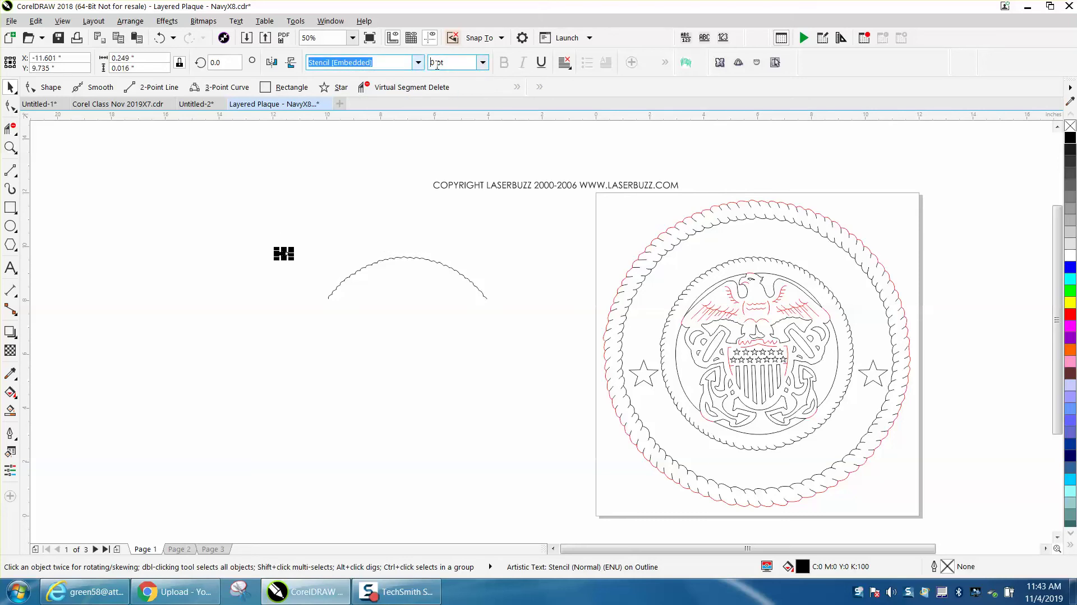
pyautogui.write('50')
pyautogui.press('Return')
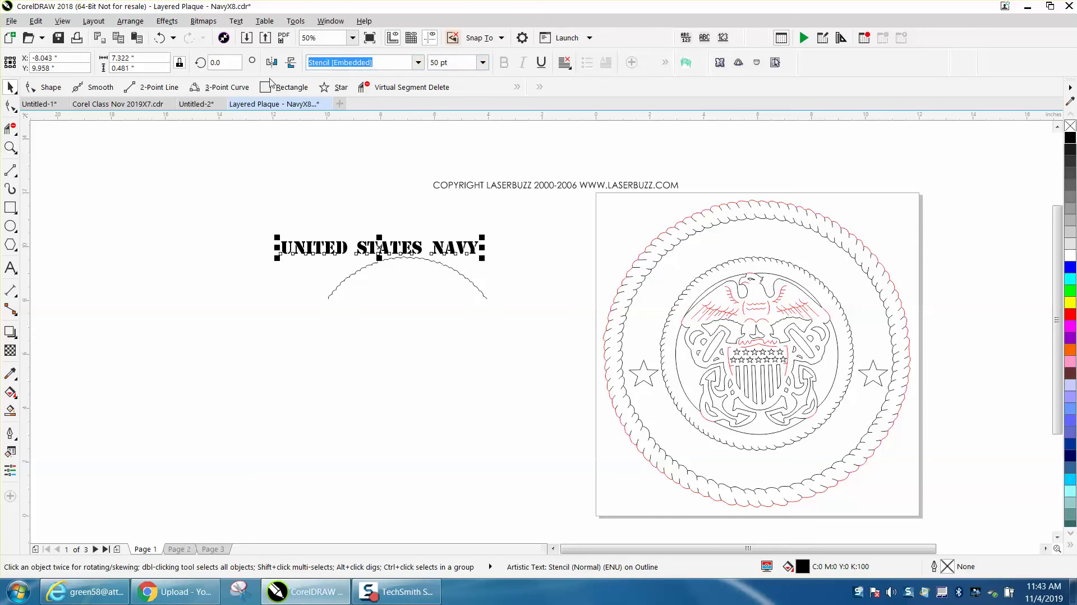
# Step: Try to fit the UNITED STATES NAVY text to the scalloped arc
pyautogui.click(236, 21)
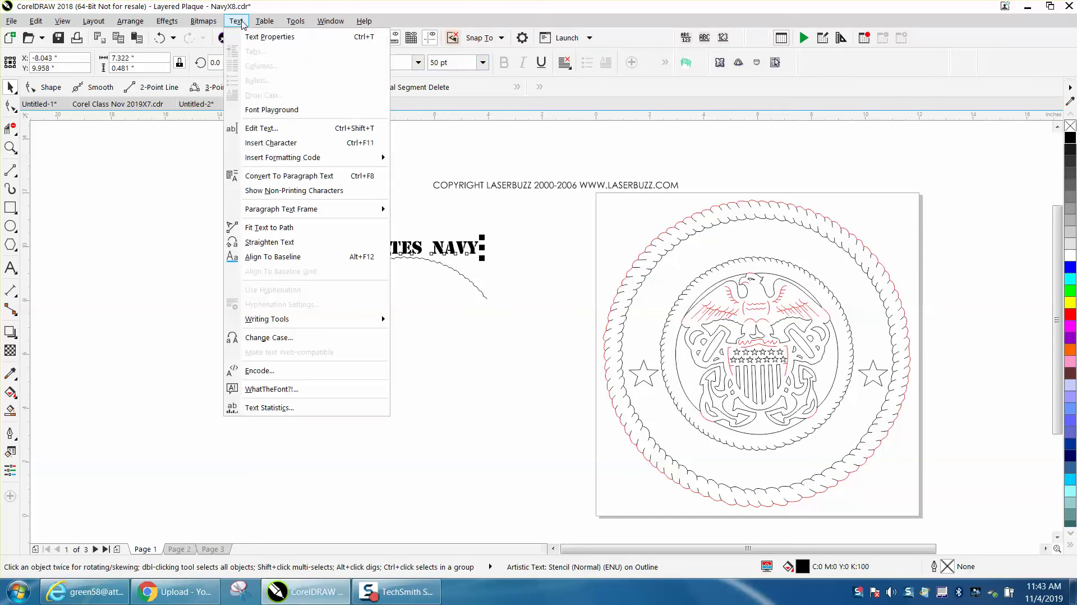
pyautogui.click(269, 227)
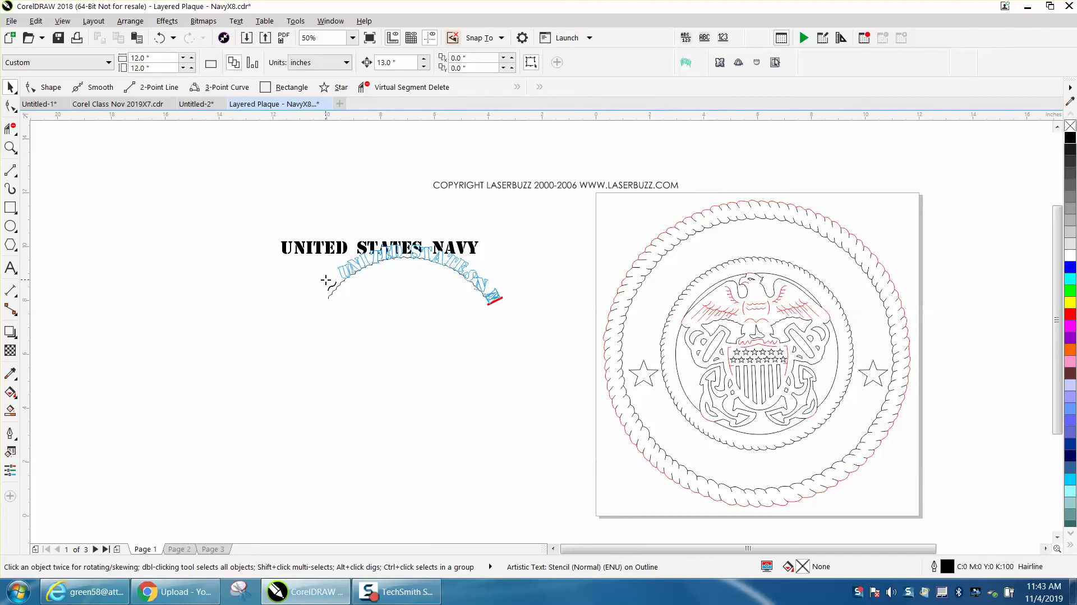
pyautogui.click(326, 279)
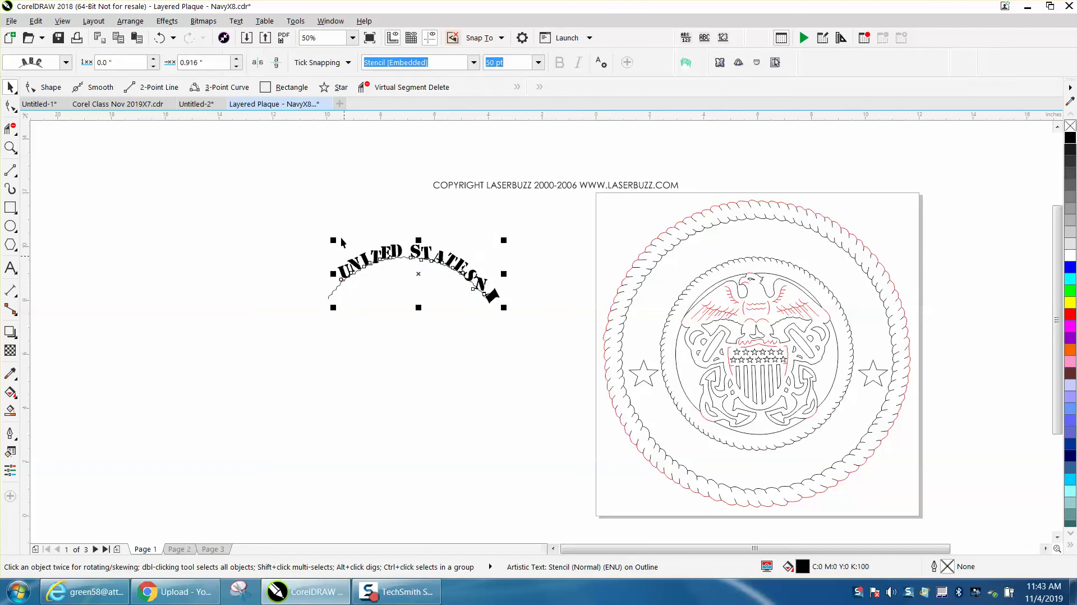
pyautogui.click(160, 38)
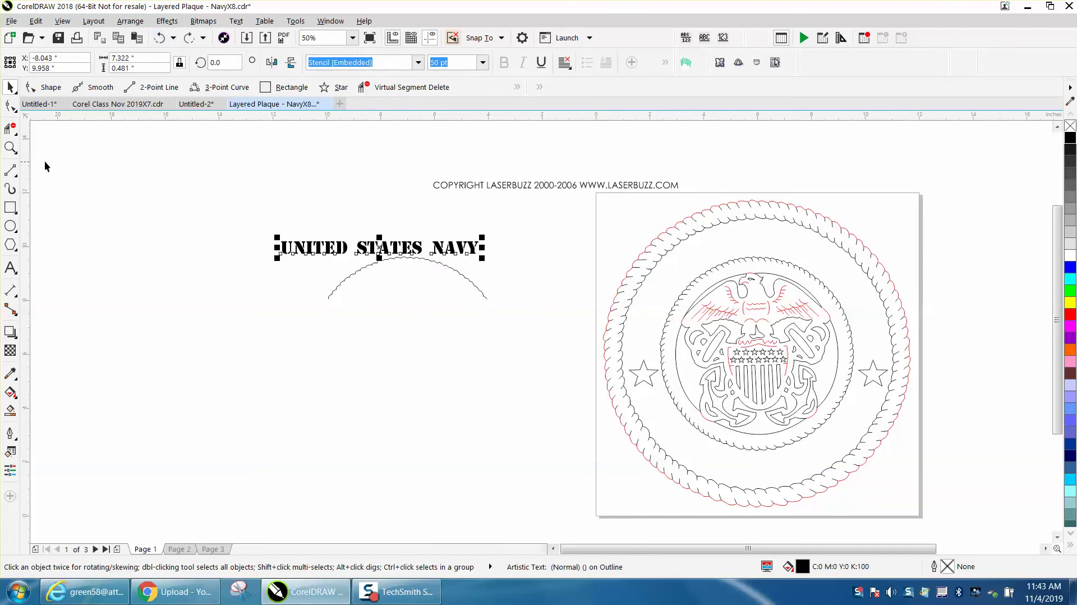
# Step: Draw a 3-point curve about 5.9 in wide and 1.57 in high along the scalloped arc, and nudge it down 13 in
pyautogui.click(11, 147)
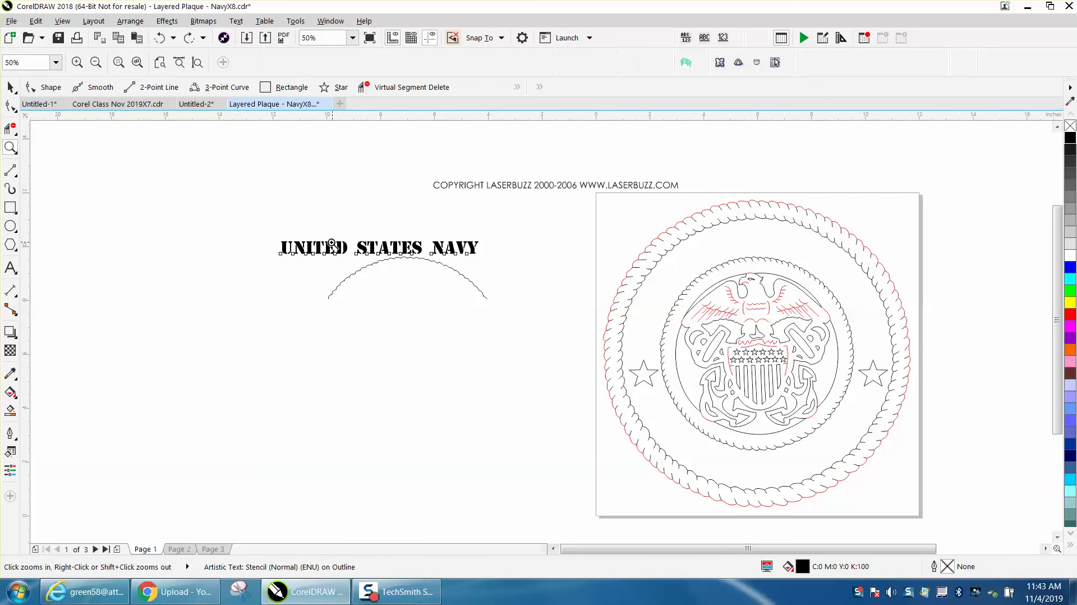
pyautogui.moveTo(269, 223); pyautogui.dragTo(561, 372)
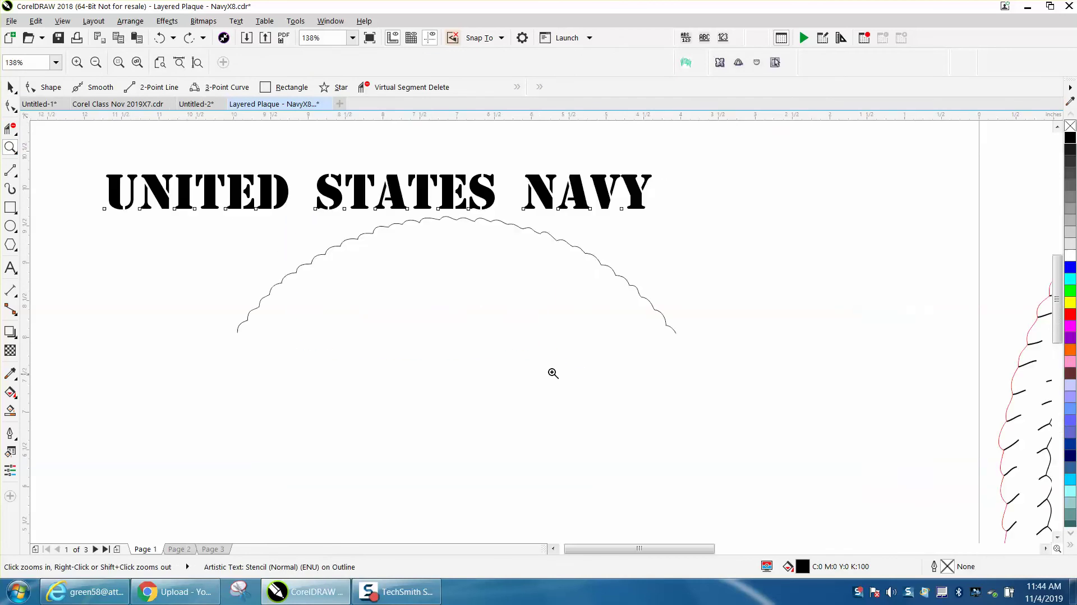
pyautogui.click(16, 181)
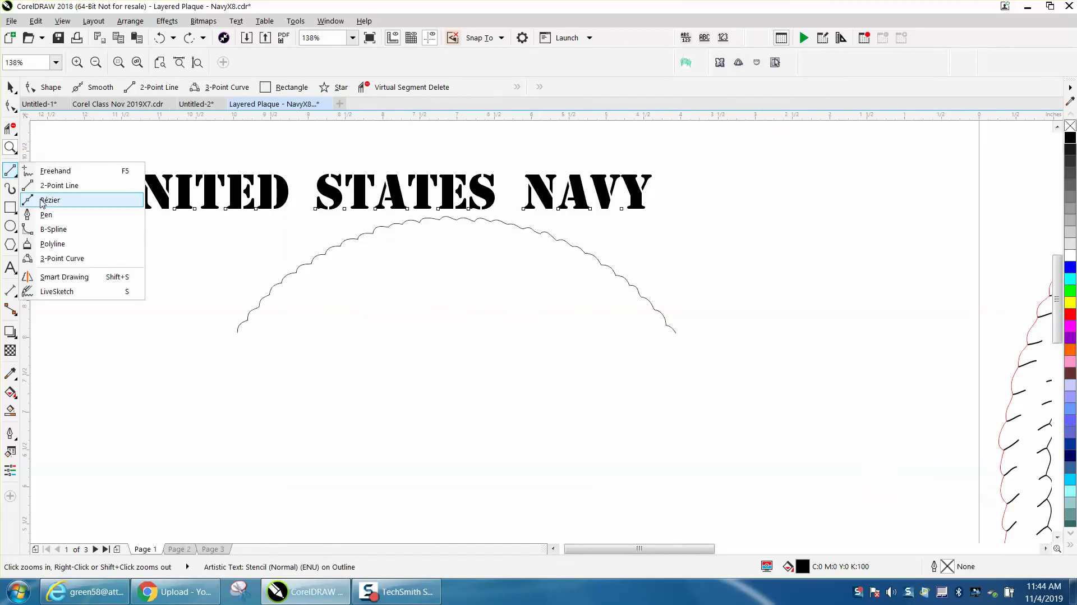
pyautogui.click(56, 258)
pyautogui.moveTo(237, 332); pyautogui.dragTo(676, 335)
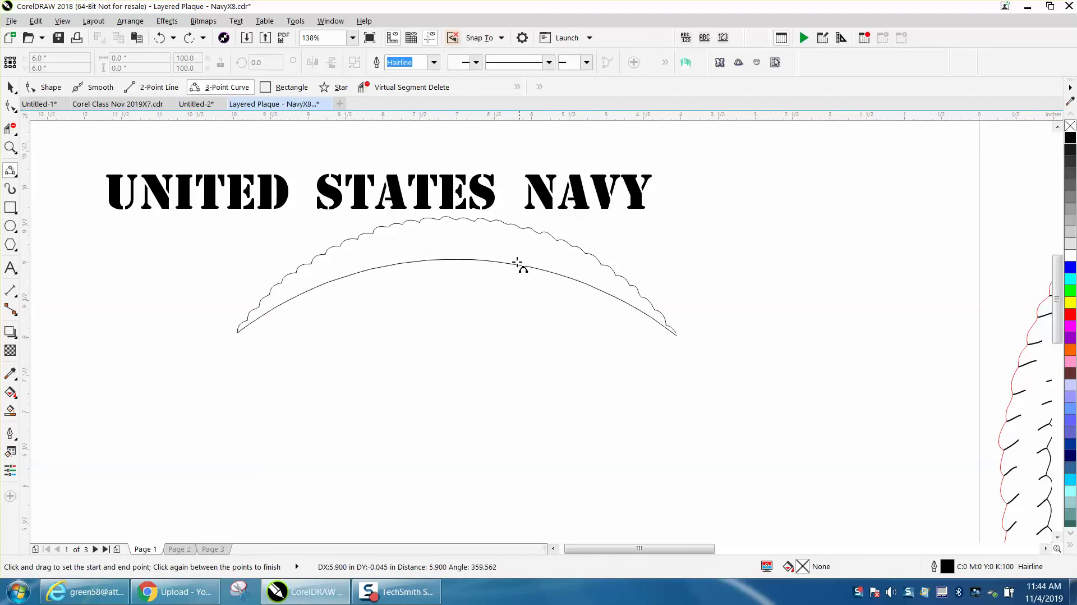
pyautogui.click(503, 222)
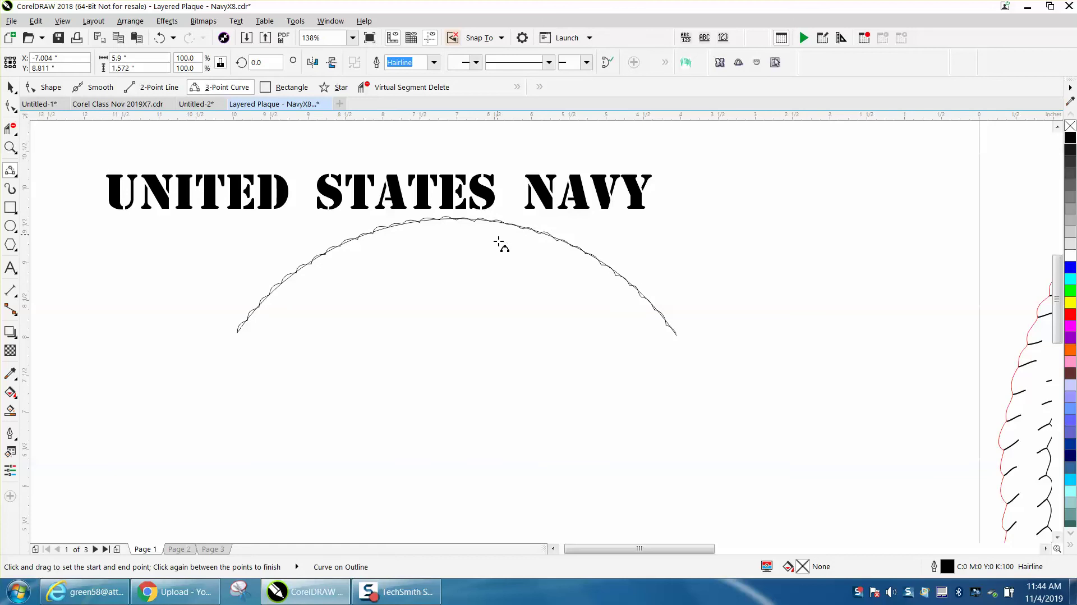
pyautogui.click(10, 87)
pyautogui.press('Down')
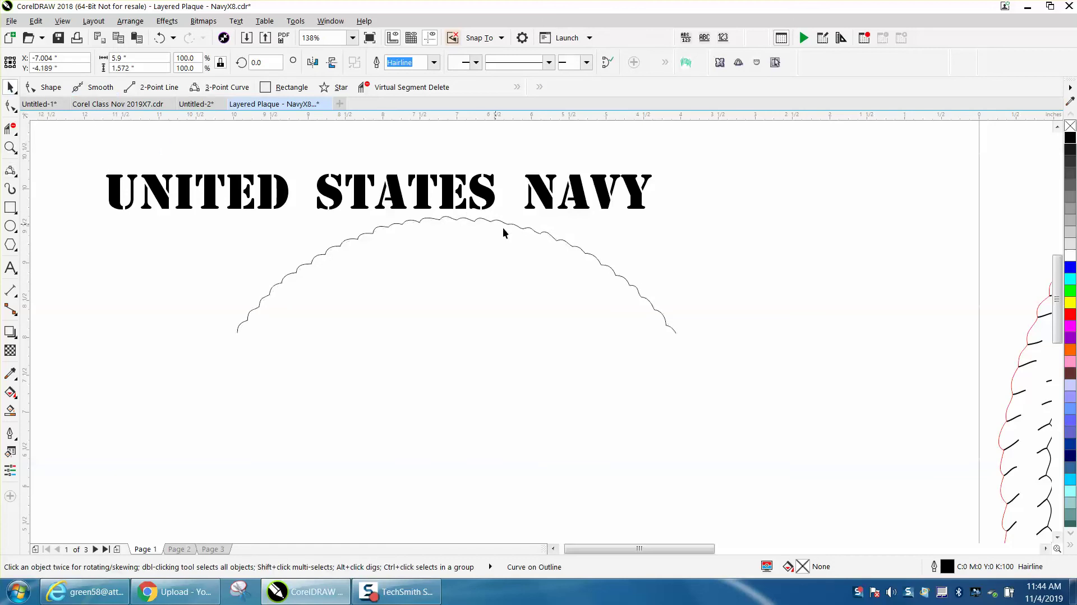
# Step: Delete the scalloped arc and nudge the smooth 3-point arc up 13 in to sit beneath the UNITED STATES NAVY text
pyautogui.scroll(-5, 503, 233)
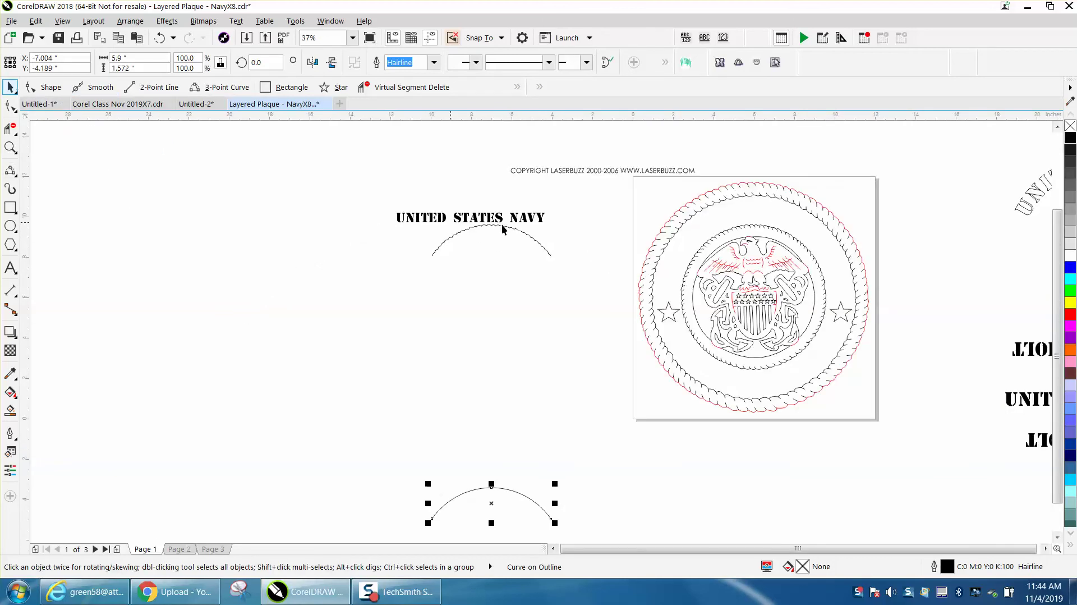
pyautogui.click(530, 235)
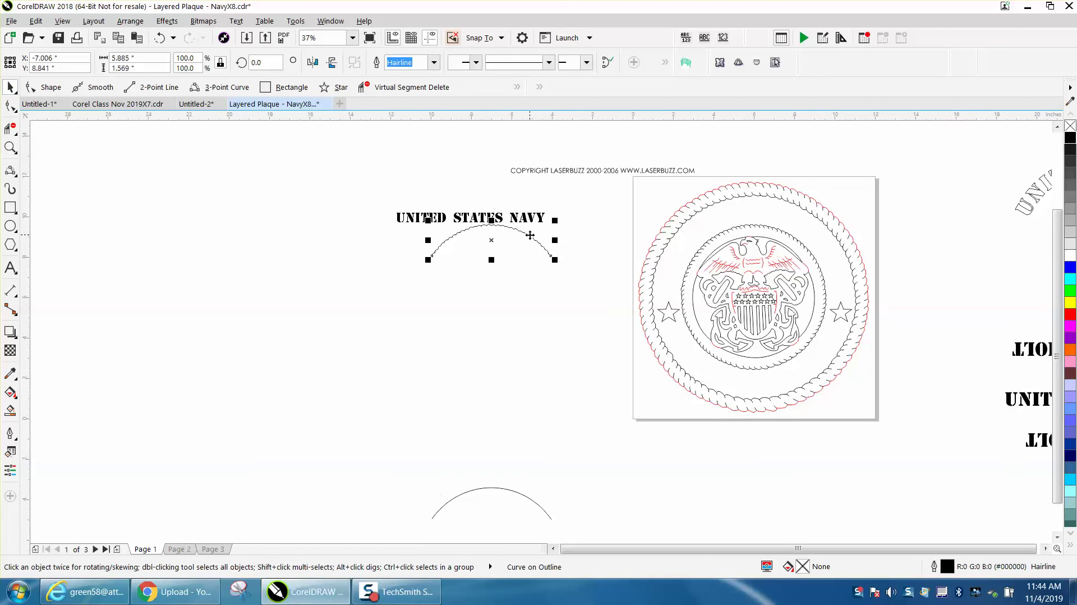
pyautogui.press('Delete')
pyautogui.click(503, 487)
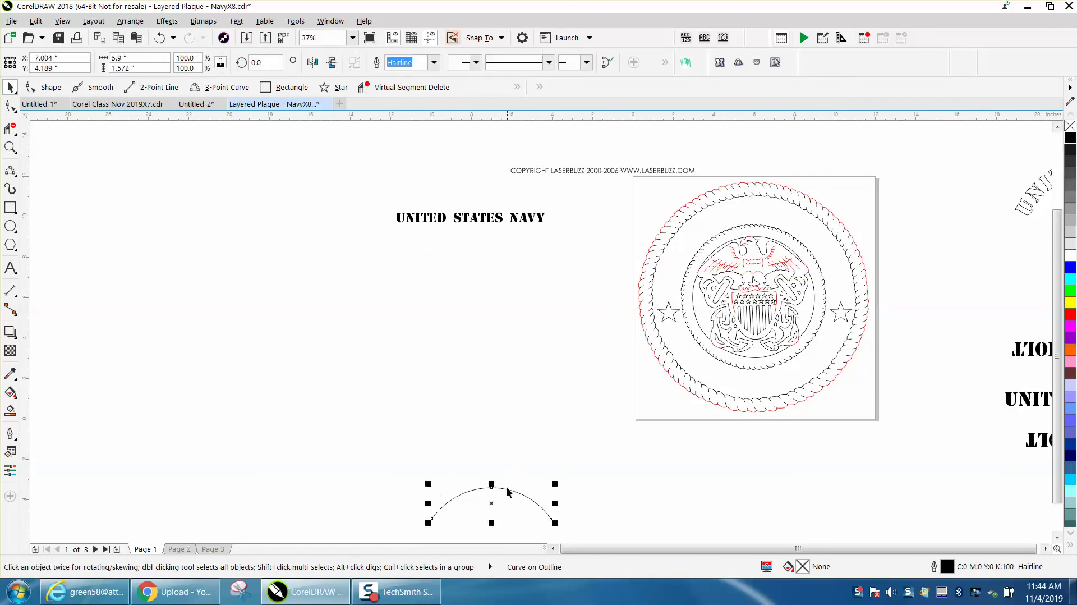
pyautogui.press('Up')
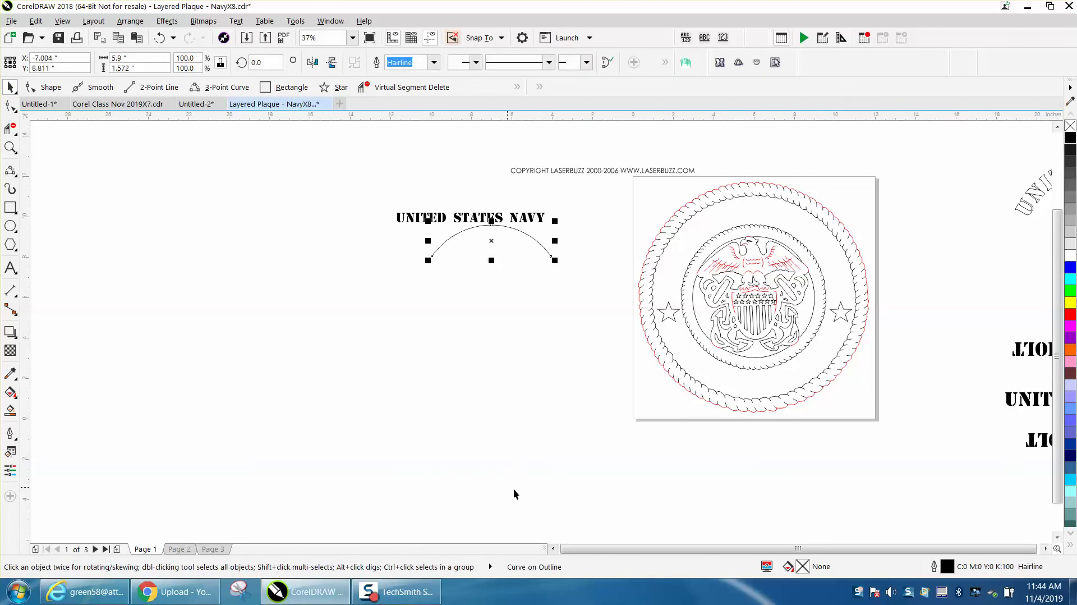
# Step: Fit the UNITED STATES NAVY text to the smooth arc
pyautogui.click(543, 219)
pyautogui.click(236, 21)
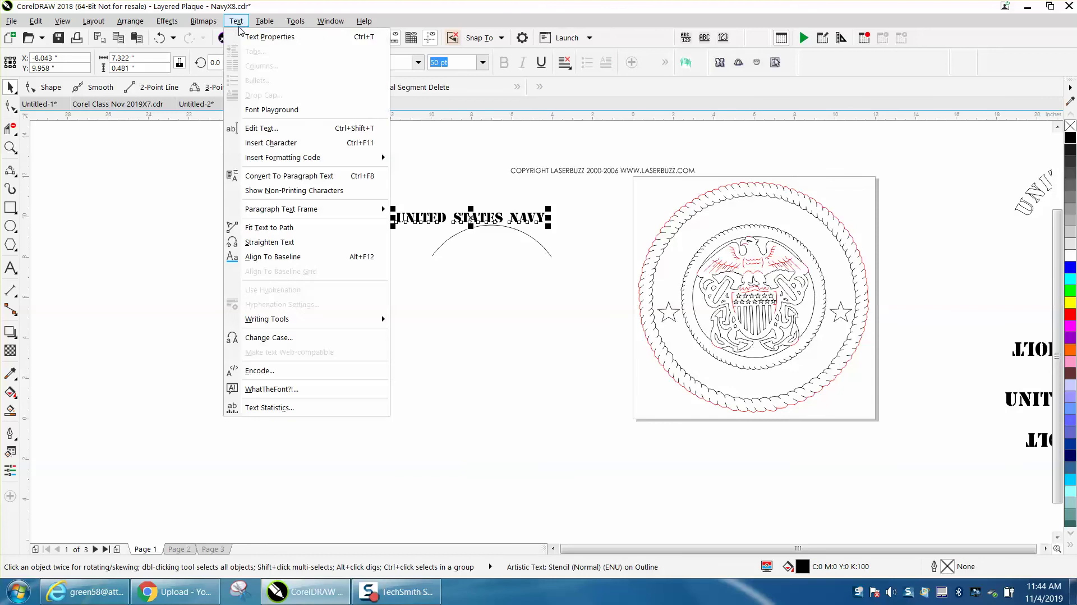
pyautogui.click(271, 228)
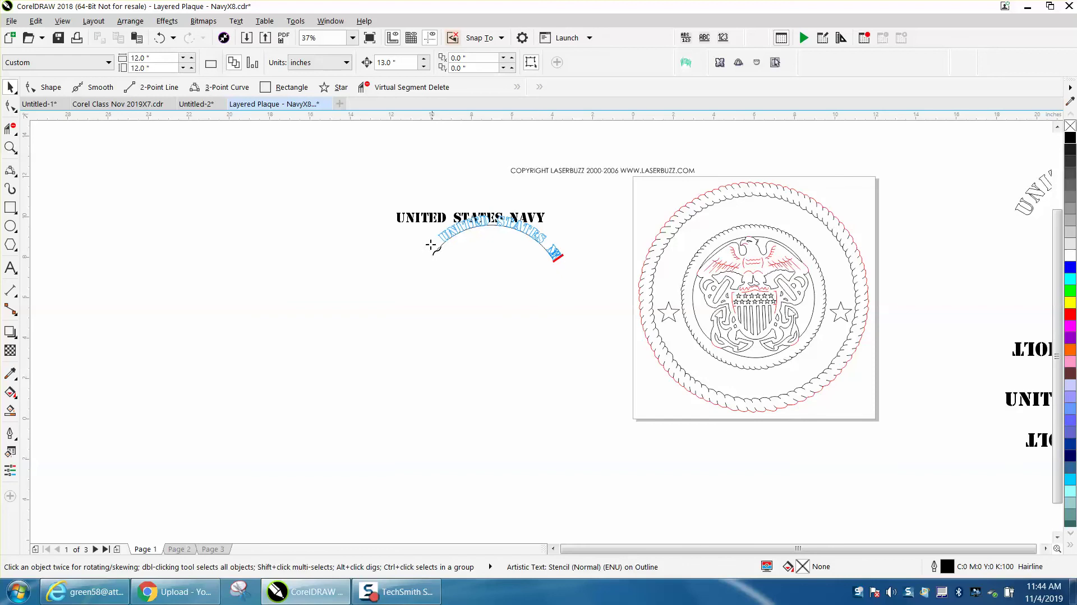
pyautogui.click(427, 248)
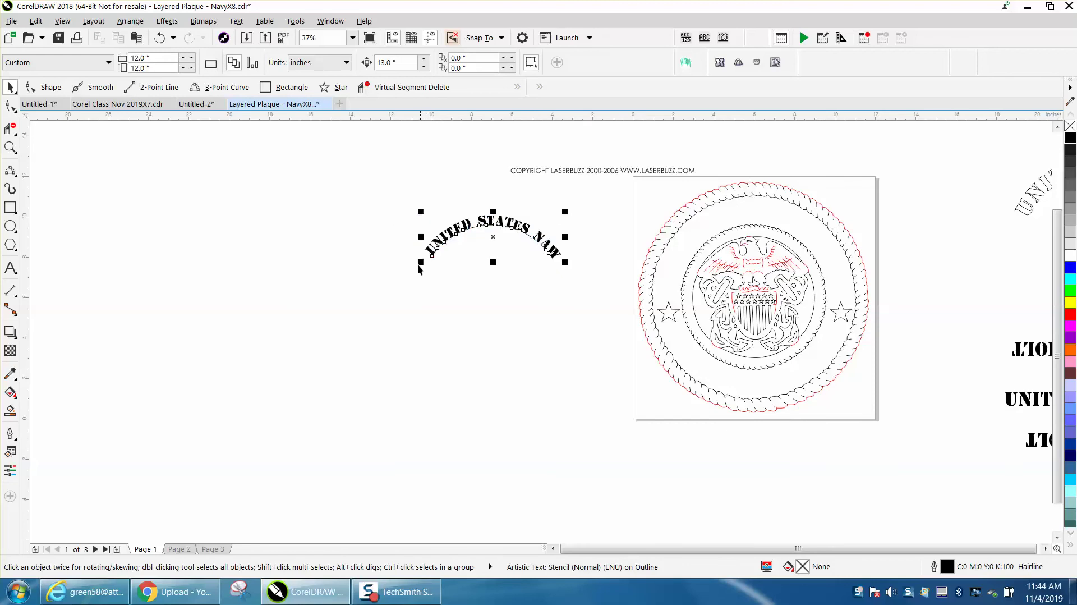
# Step: Tighten the letter spacing of the arched text with the Shape tool so that NAVY stays within the arc's end
pyautogui.click(10, 169)
pyautogui.click(10, 148)
pyautogui.moveTo(402, 204); pyautogui.dragTo(639, 311)
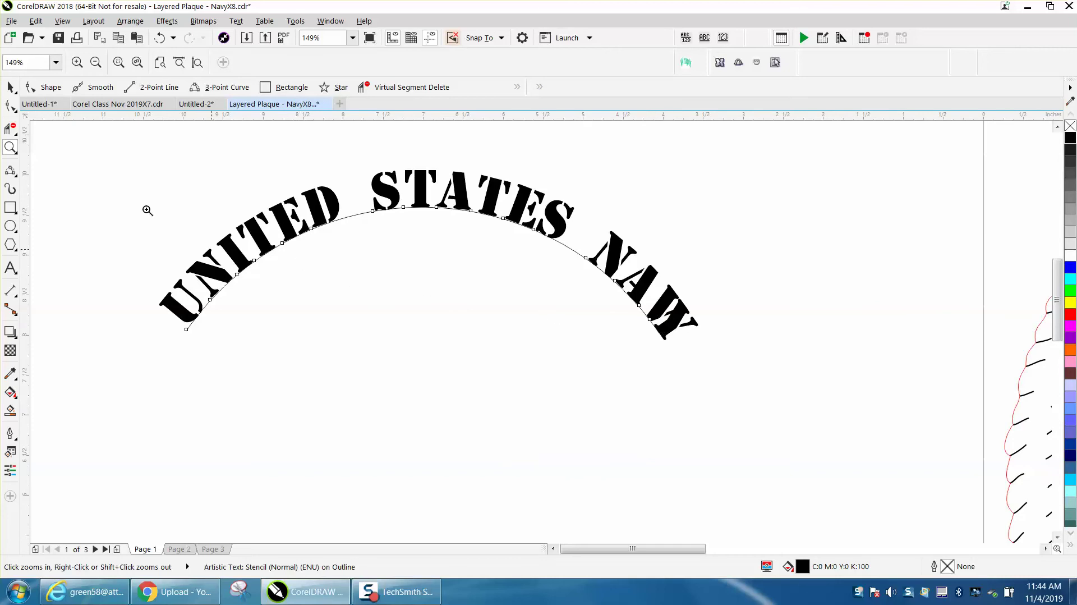
pyautogui.click(12, 107)
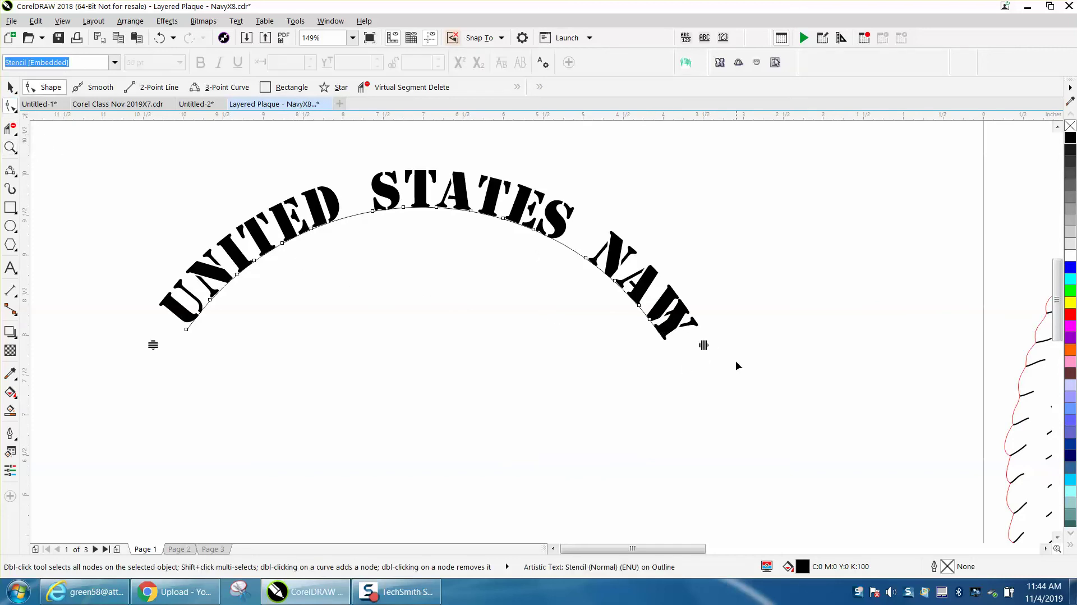
pyautogui.moveTo(703, 345); pyautogui.dragTo(653, 345)
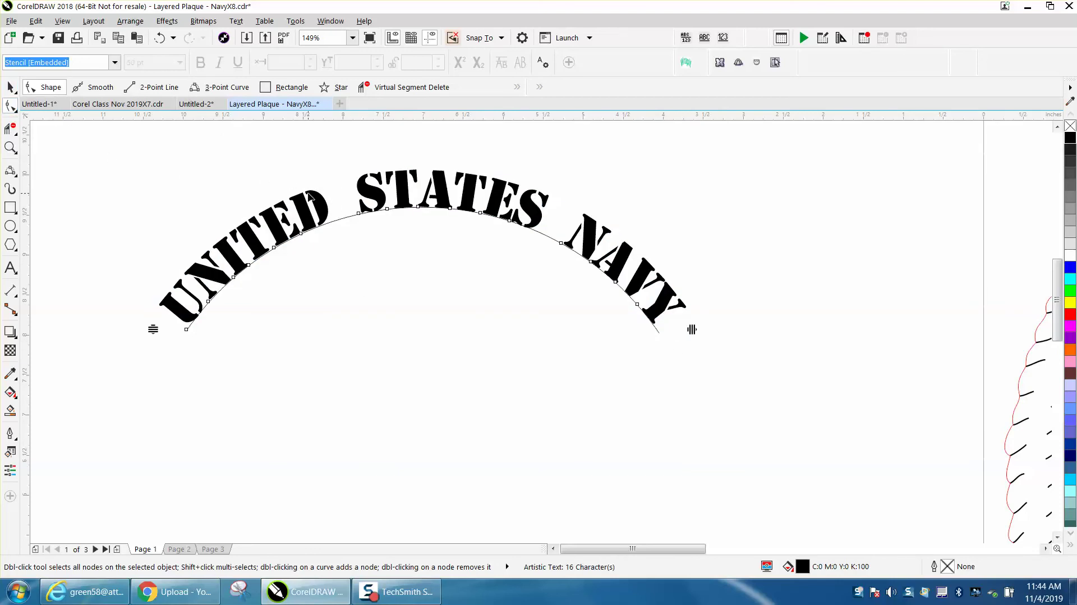
# Step: Set the arched text's offset along the path to 0.051 in
pyautogui.click(10, 87)
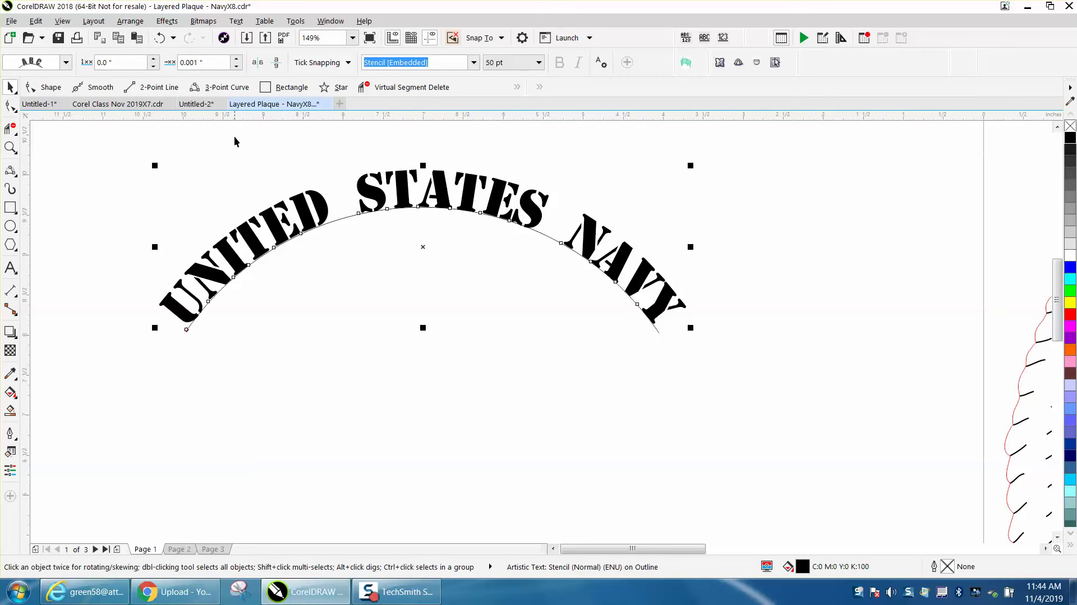
pyautogui.click(239, 68)
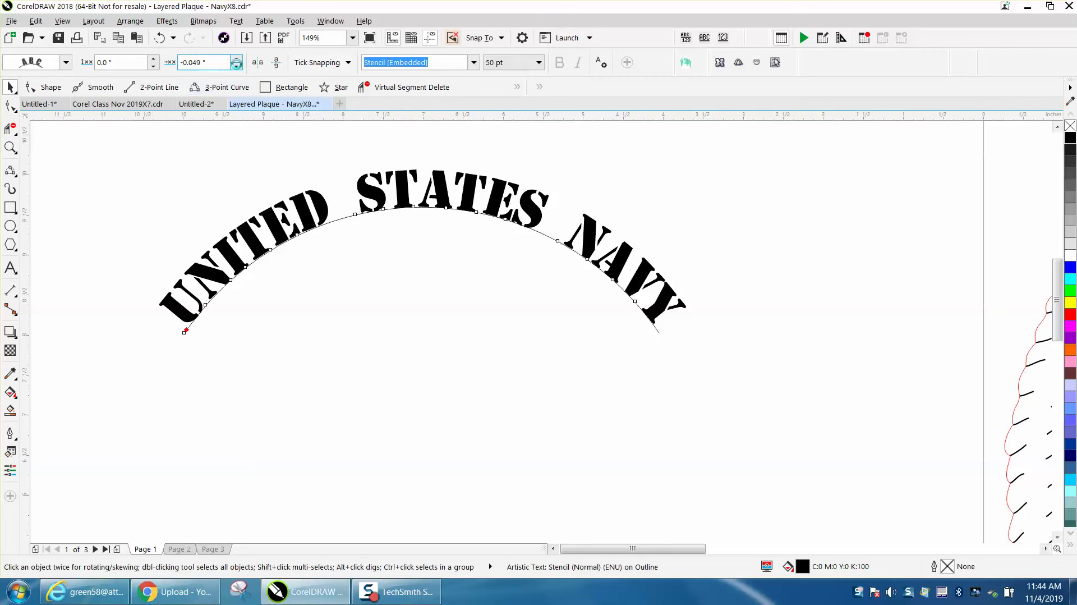
pyautogui.click(237, 58)
pyautogui.click(237, 58)
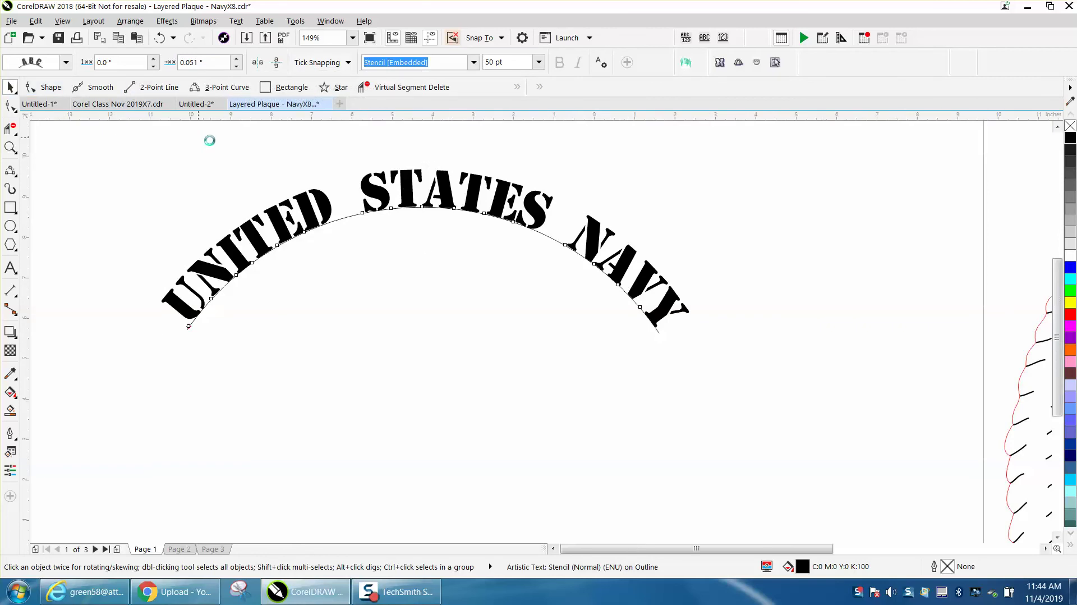
# Step: Select the arched text with its path and break it apart from the smooth arc
pyautogui.scroll(-3, 484, 314)
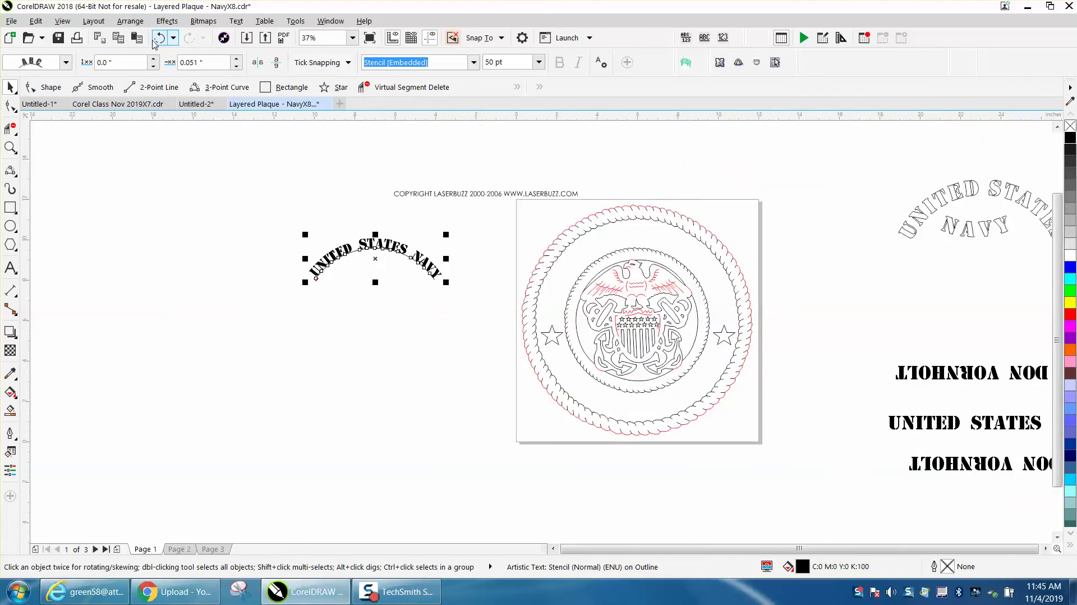
pyautogui.click(130, 21)
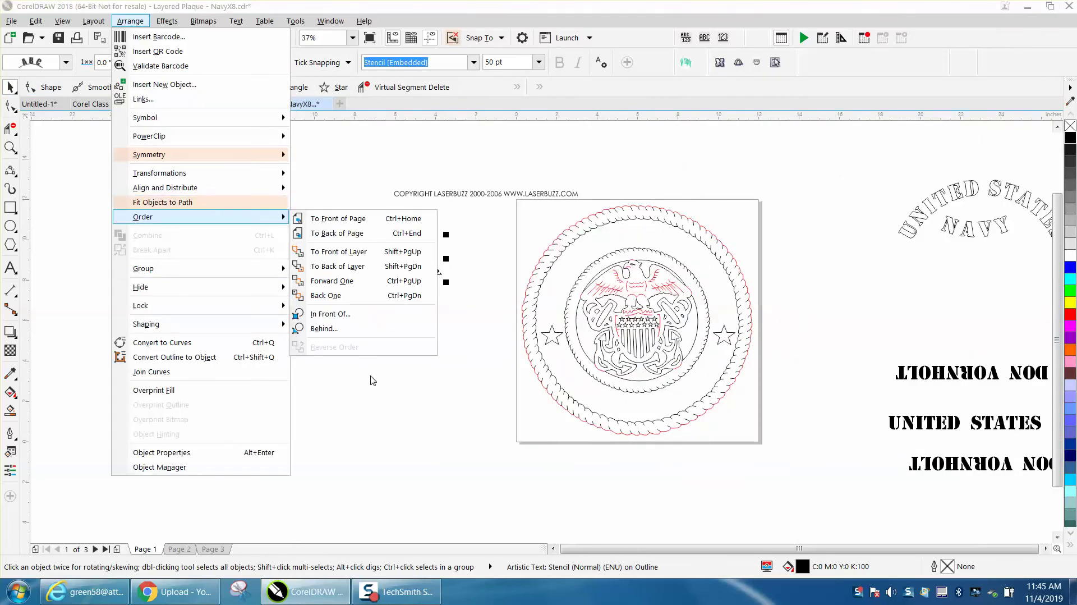
pyautogui.click(294, 303)
pyautogui.moveTo(422, 271); pyautogui.dragTo(478, 315)
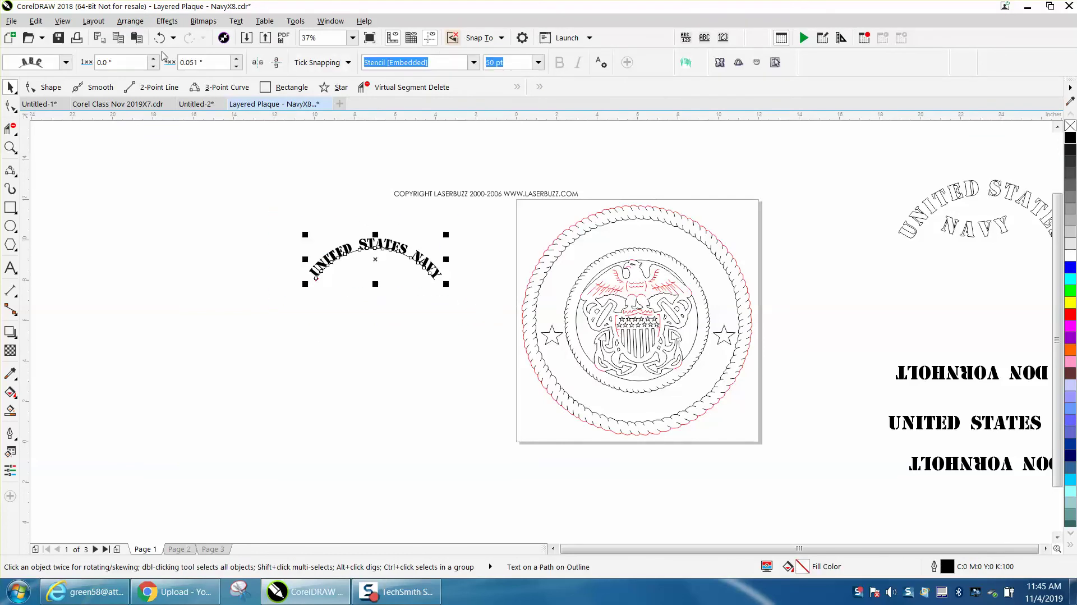
pyautogui.click(133, 22)
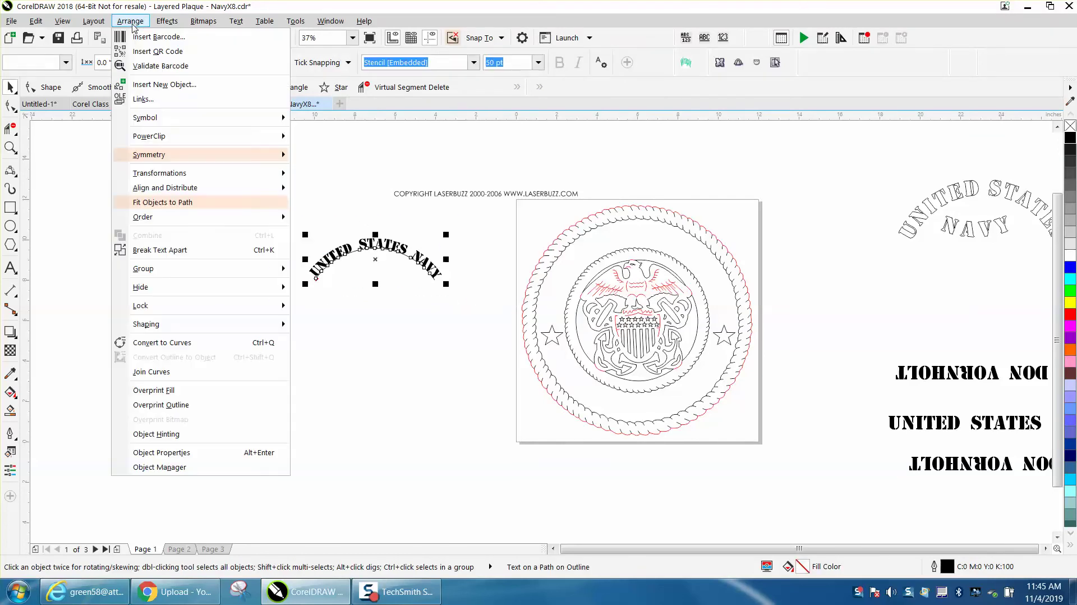
pyautogui.click(160, 249)
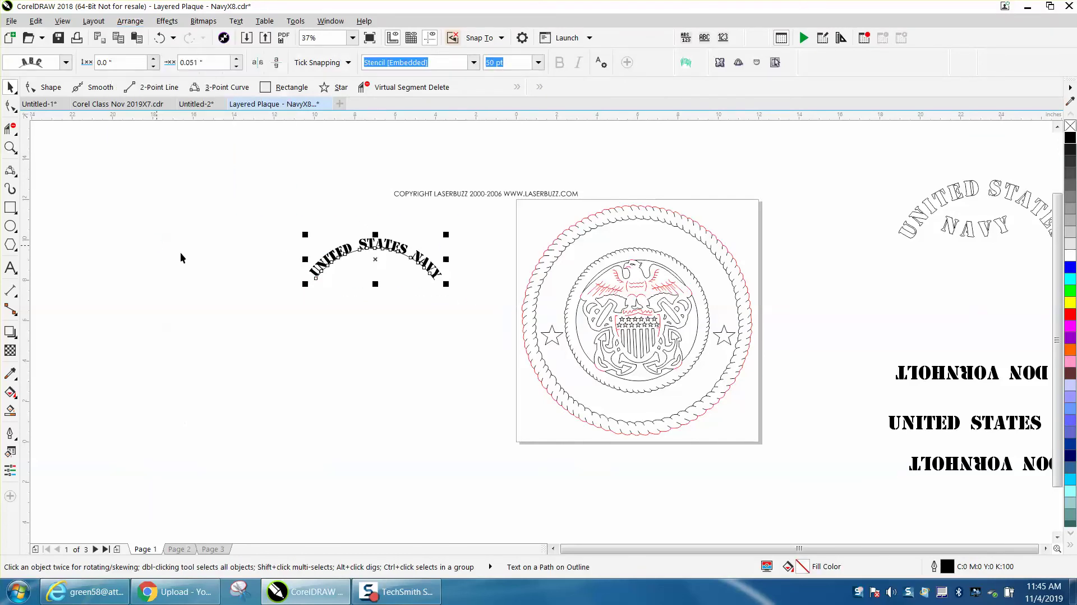
# Step: Nudge the separated arc down 13 in and the arched text 13 in right onto the plaque
pyautogui.click(315, 278)
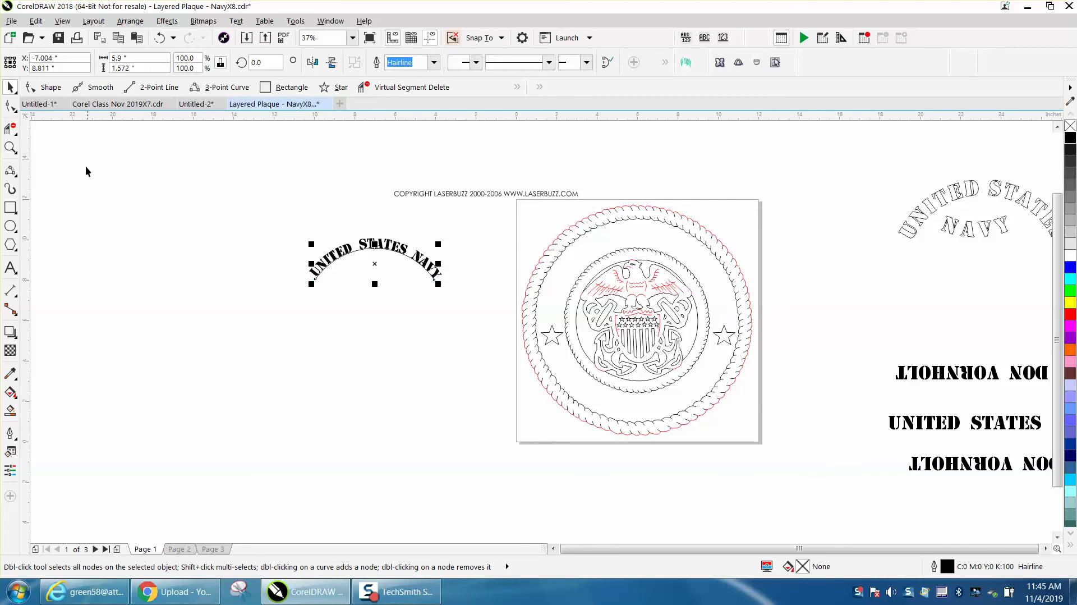
pyautogui.press('Down')
pyautogui.click(340, 248)
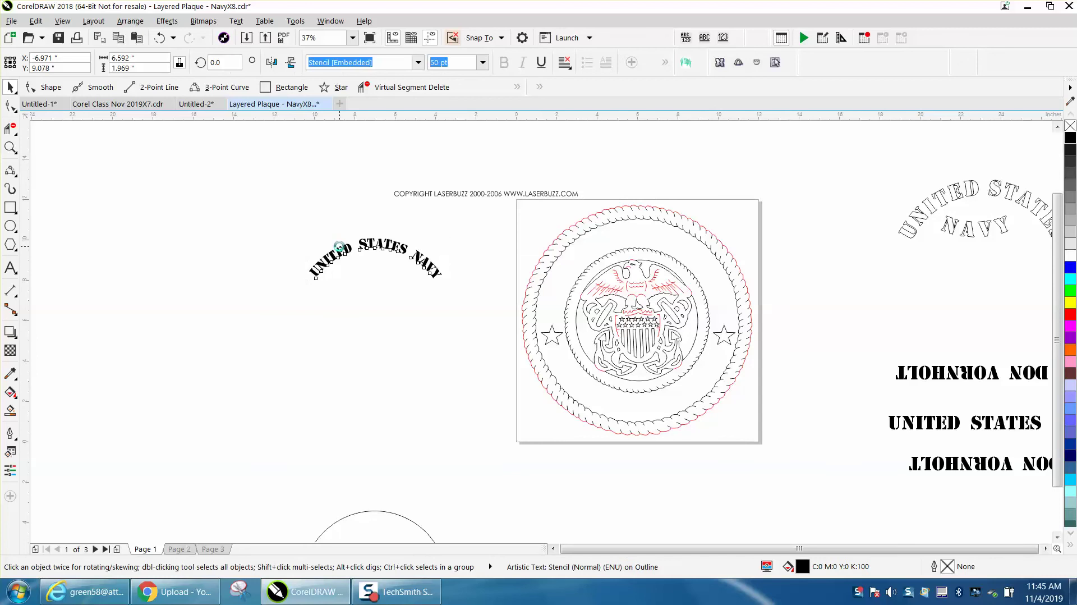
pyautogui.press('Right')
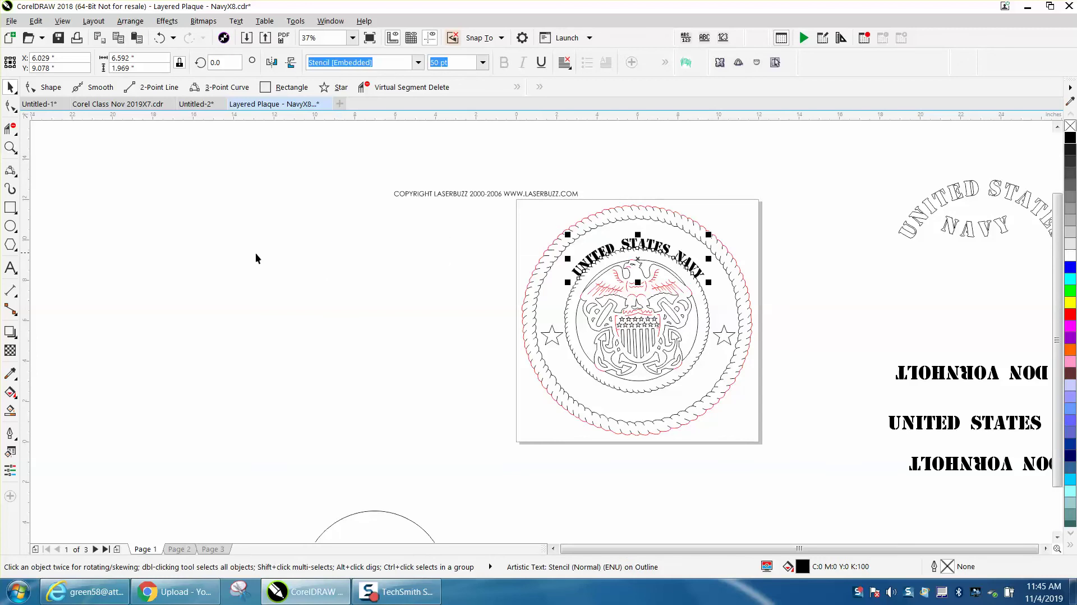
# Step: Move the arched text up to Y 9.542 in, between the inner and outer rope rings
pyautogui.click(10, 148)
pyautogui.moveTo(496, 197); pyautogui.dragTo(842, 372)
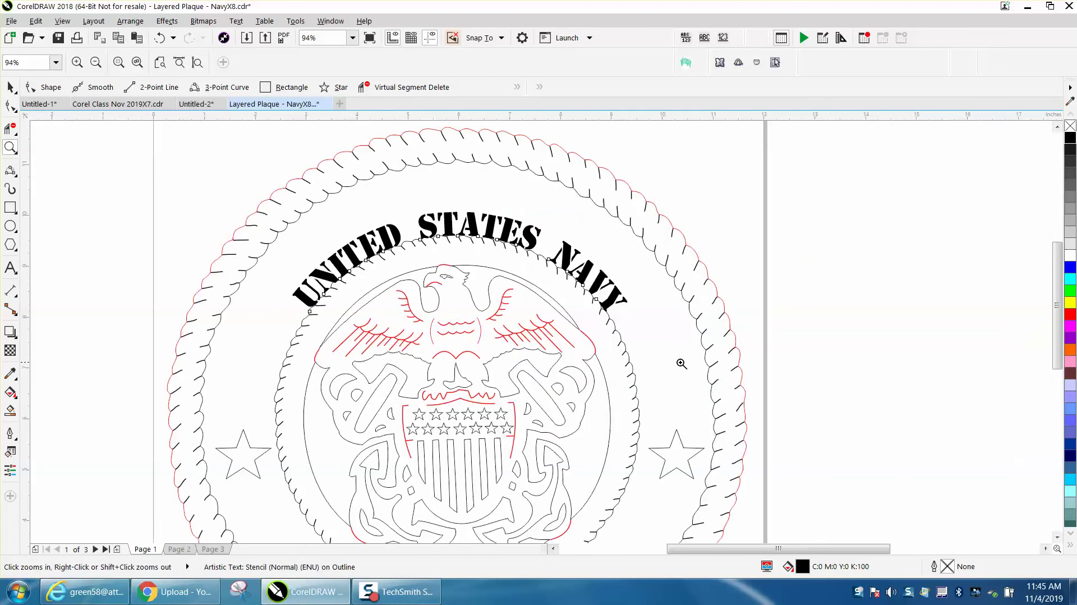
pyautogui.click(17, 89)
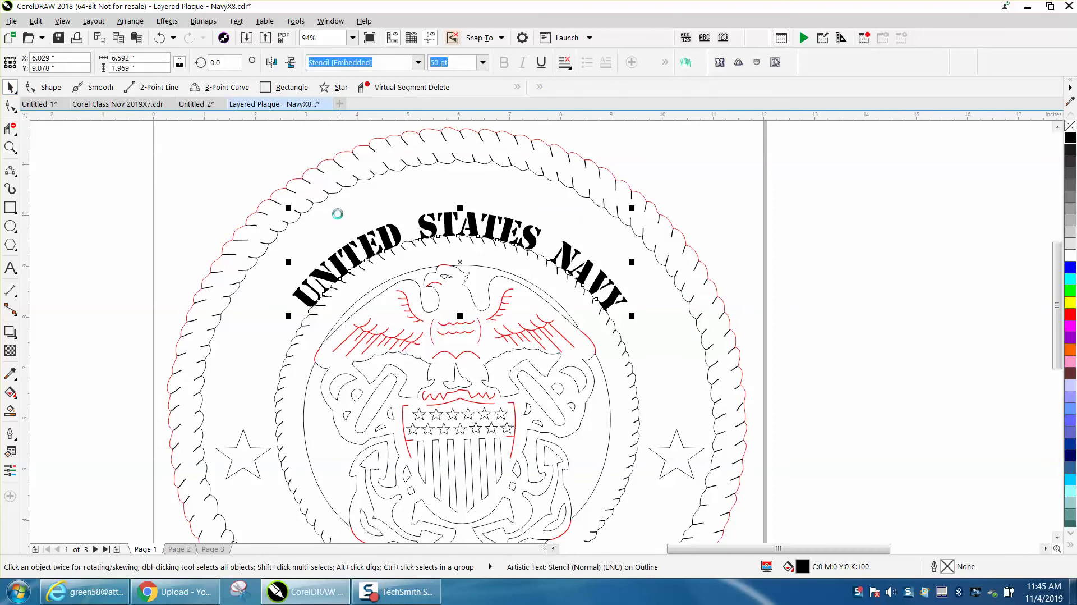
pyautogui.press('Delete')
pyautogui.hotkey('ctrl', 'z')
pyautogui.moveTo(460, 261); pyautogui.dragTo(459, 237)
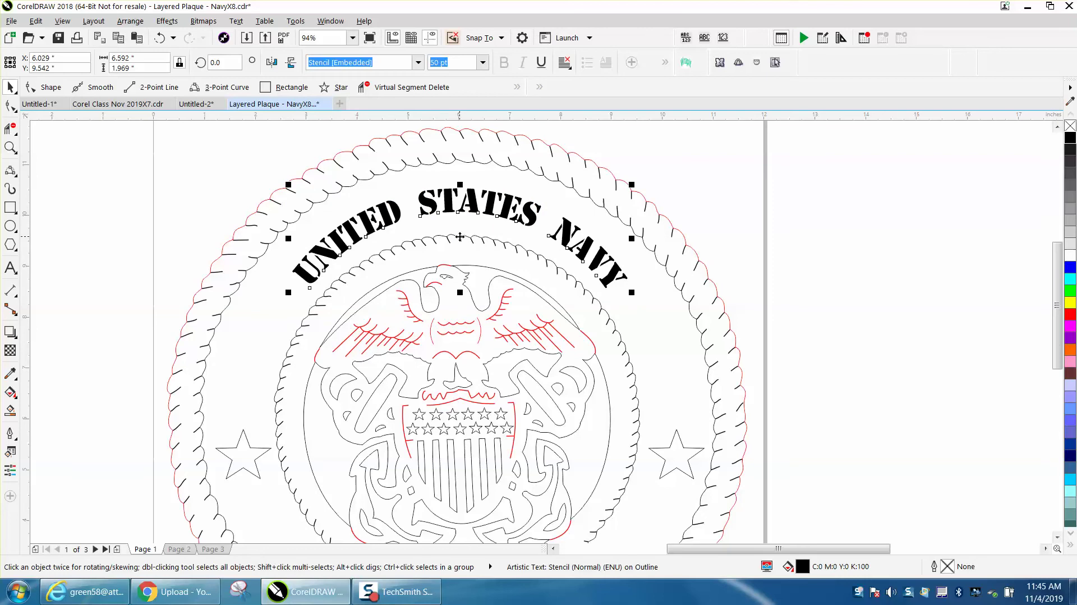
# Step: Undo the arched text's moves onto the plaque and the arc's downward nudge
pyautogui.scroll(-3, 460, 237)
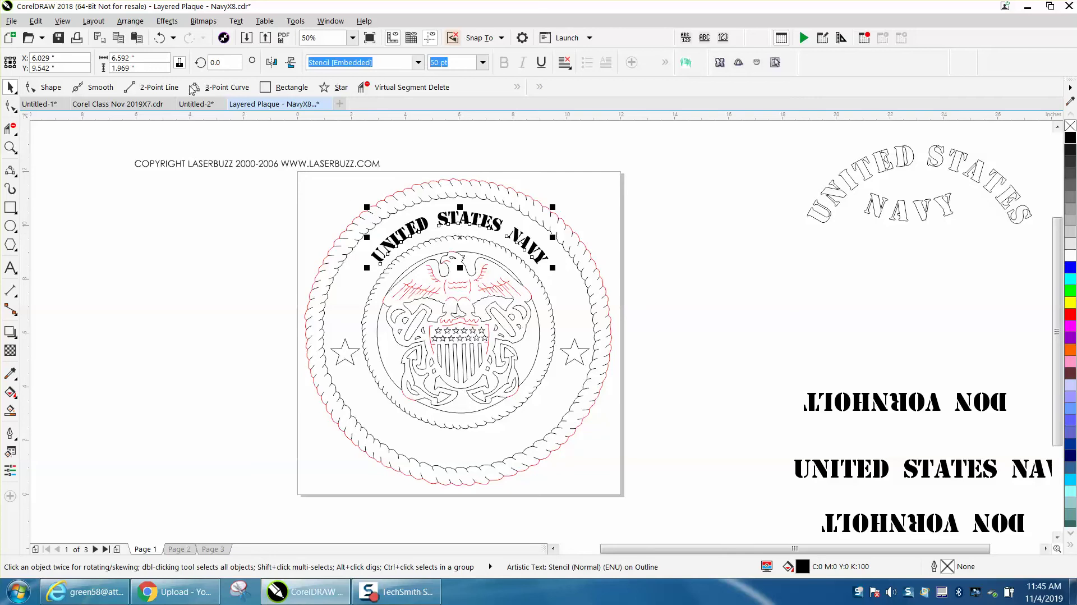
pyautogui.click(159, 39)
pyautogui.click(159, 39)
pyautogui.click(160, 40)
pyautogui.click(160, 39)
pyautogui.click(159, 39)
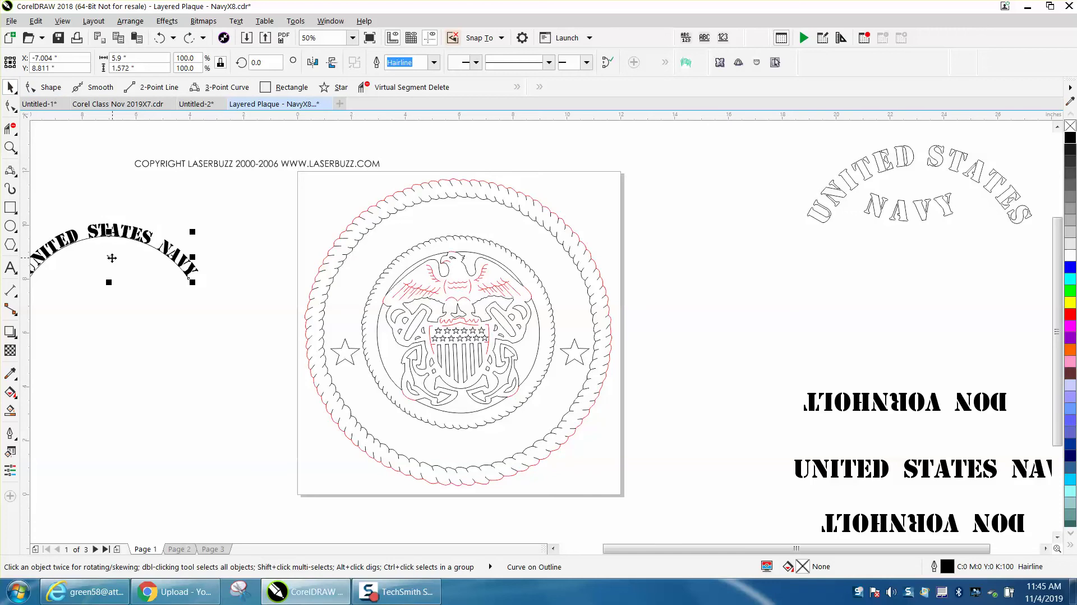
# Step: Try nudging the smooth arc alone 13 in right onto the plaque, and undo that move and the text break-apart
pyautogui.press('c')
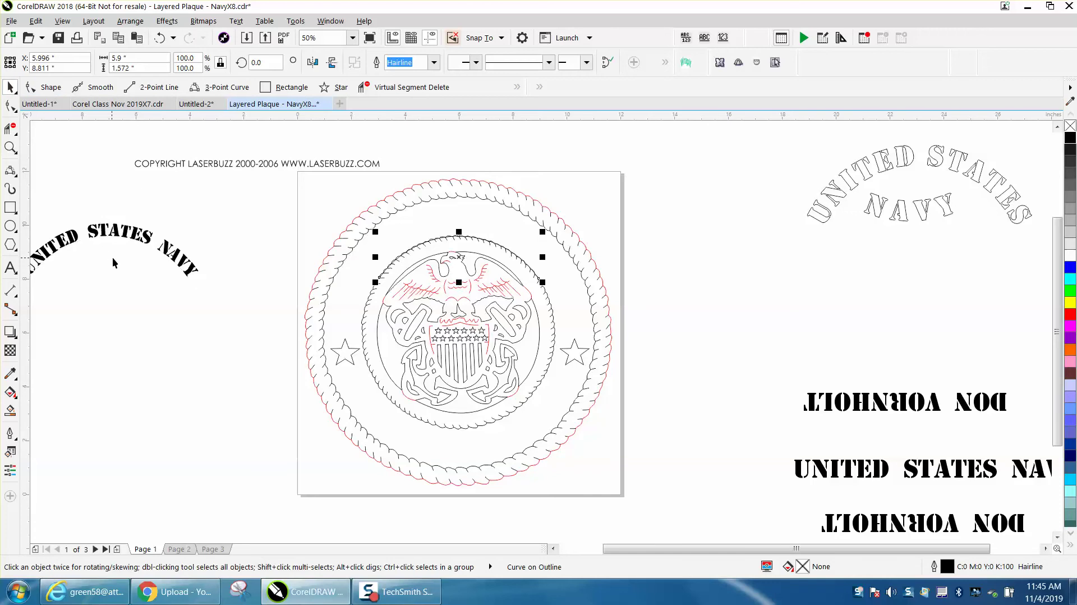
pyautogui.click(149, 242)
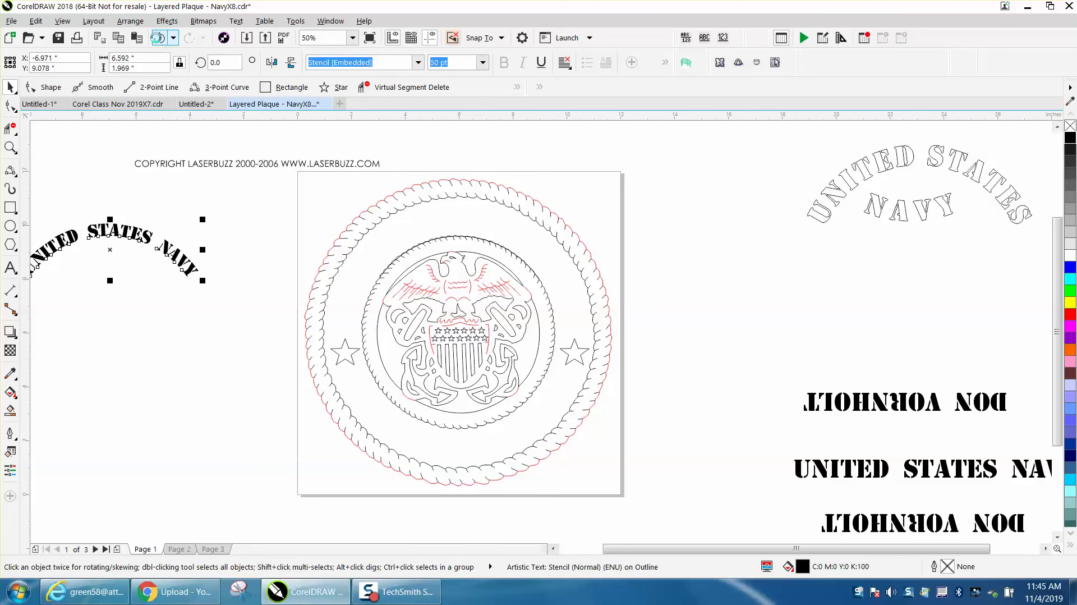
pyautogui.click(159, 38)
pyautogui.click(161, 38)
# Step: Select the arched text together with its path and nudge them 13 in right onto the plaque's inner rope ring
pyautogui.click(150, 232)
pyautogui.hotkey('ctrl', 'shift', 'z')
pyautogui.hotkey('ctrl', 'shift', 'z')
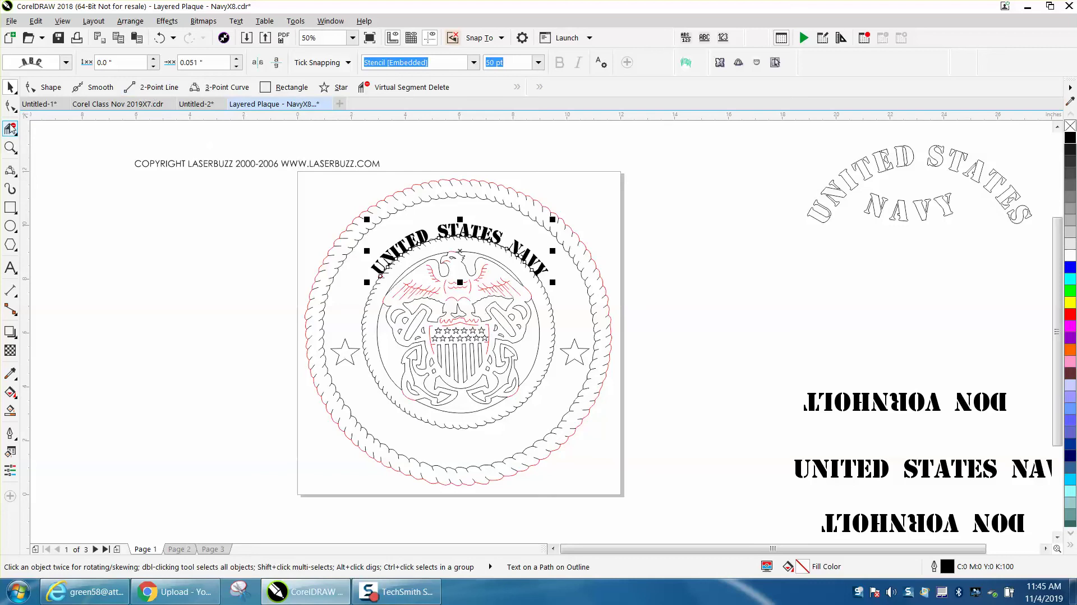
# Step: Set the arched text's distance from its path to 0.45 in so it sits between the rope rings
pyautogui.click(10, 147)
pyautogui.moveTo(285, 172); pyautogui.dragTo(667, 364)
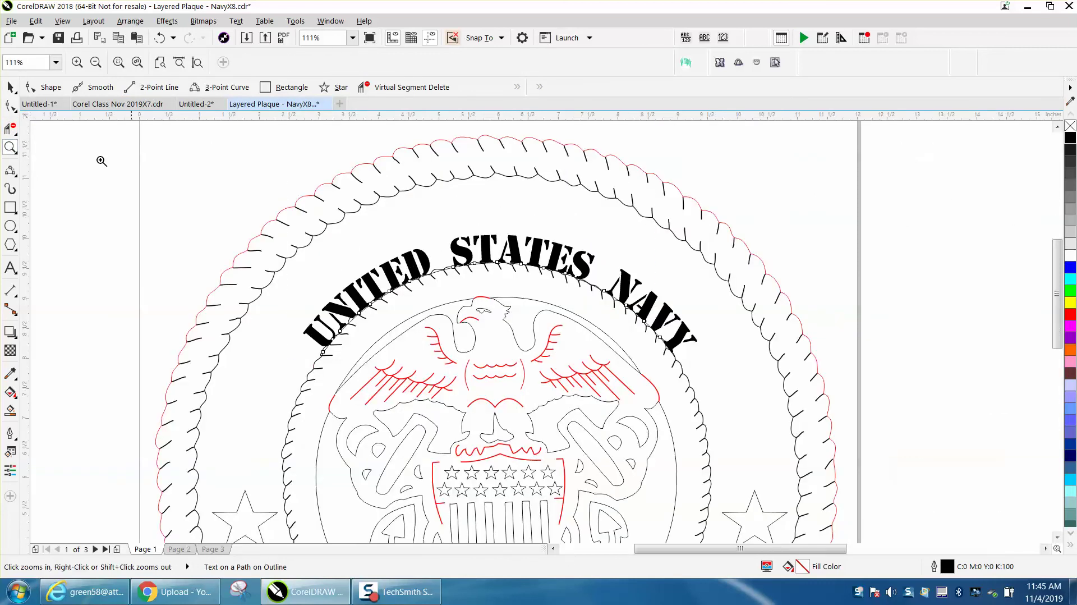
pyautogui.click(11, 87)
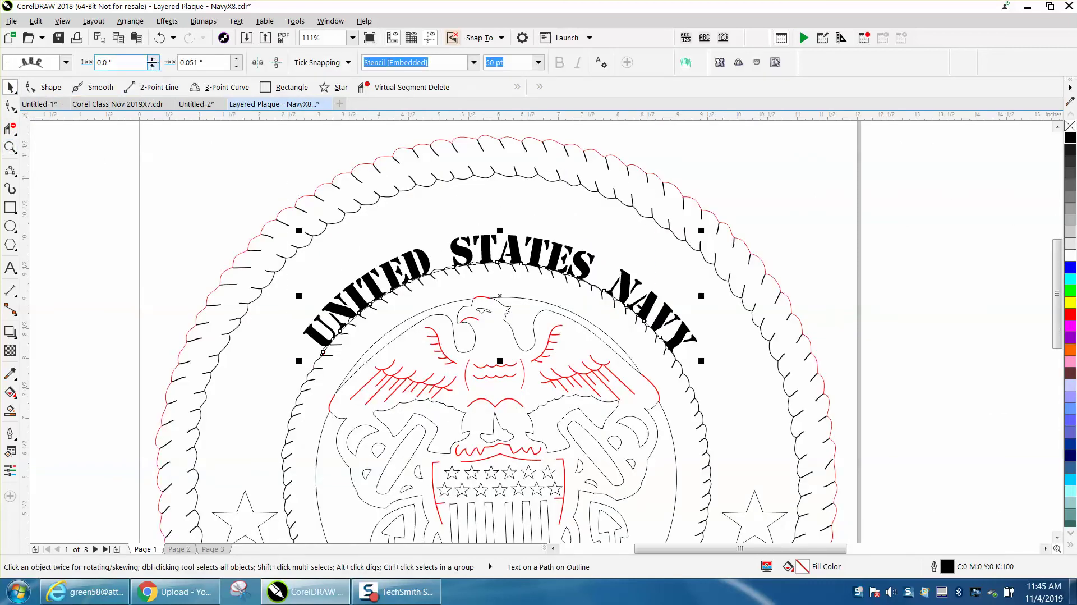
pyautogui.click(152, 59)
pyautogui.click(152, 58)
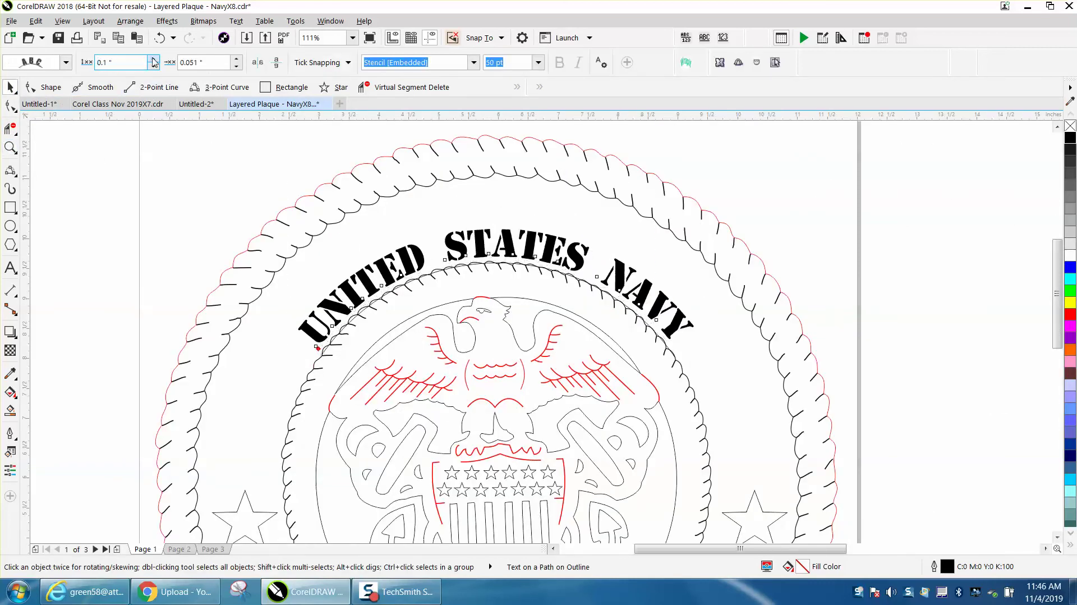
pyautogui.click(152, 58)
pyautogui.click(152, 59)
pyautogui.click(152, 58)
pyautogui.click(152, 59)
pyautogui.click(152, 59)
# Step: Set the arched text's offset along the path to 0.351 in to centre it over the emblem
pyautogui.click(235, 66)
pyautogui.click(236, 58)
pyautogui.click(237, 59)
pyautogui.click(236, 58)
pyautogui.click(237, 59)
pyautogui.click(237, 58)
pyautogui.click(237, 58)
pyautogui.click(237, 58)
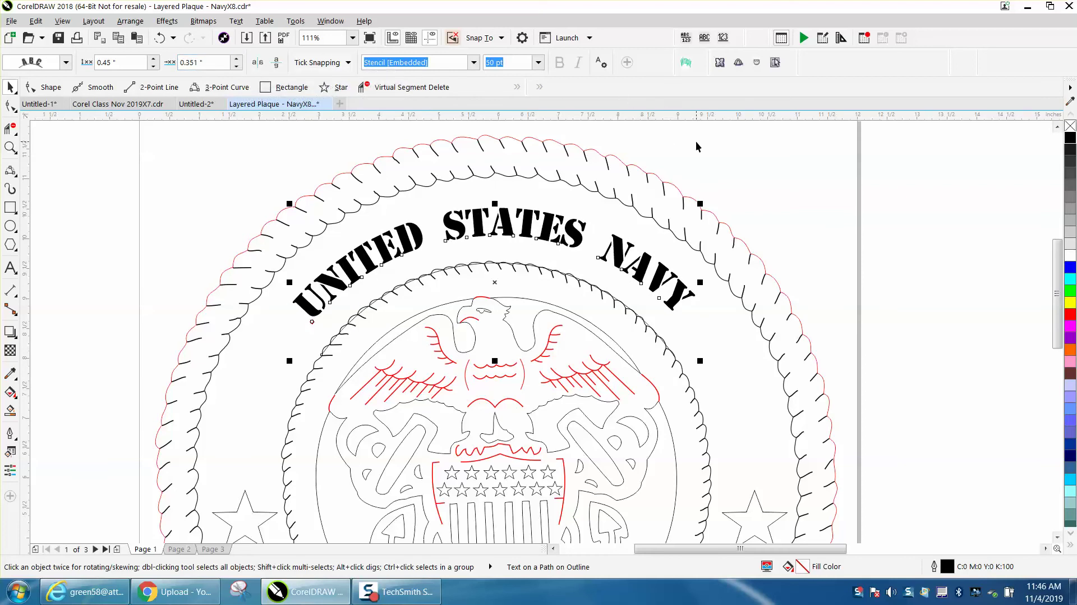
pyautogui.scroll(-2, 704, 149)
pyautogui.click(774, 183)
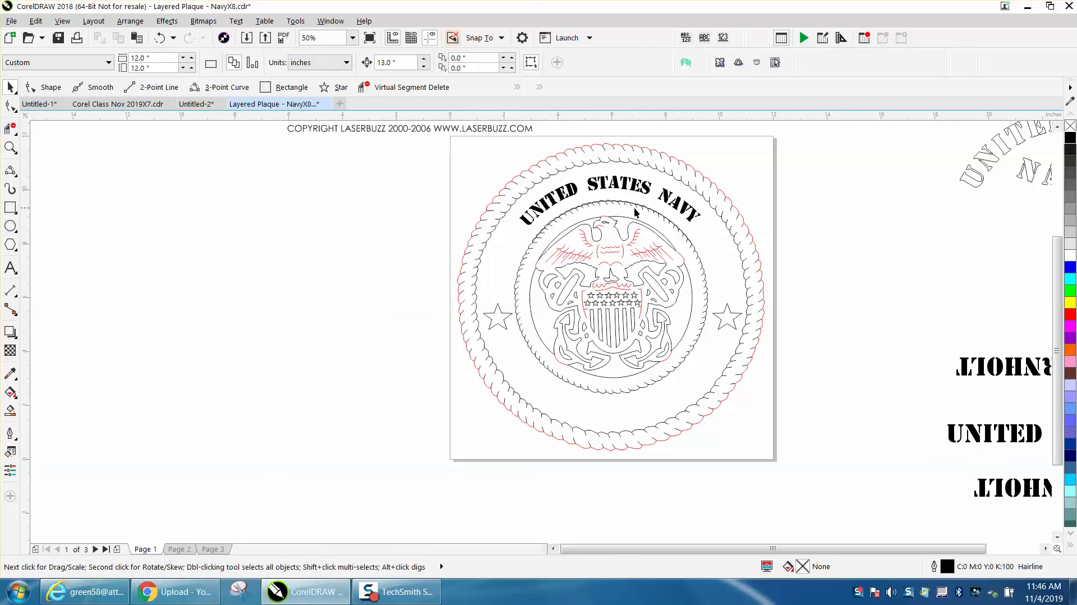
pyautogui.click(606, 190)
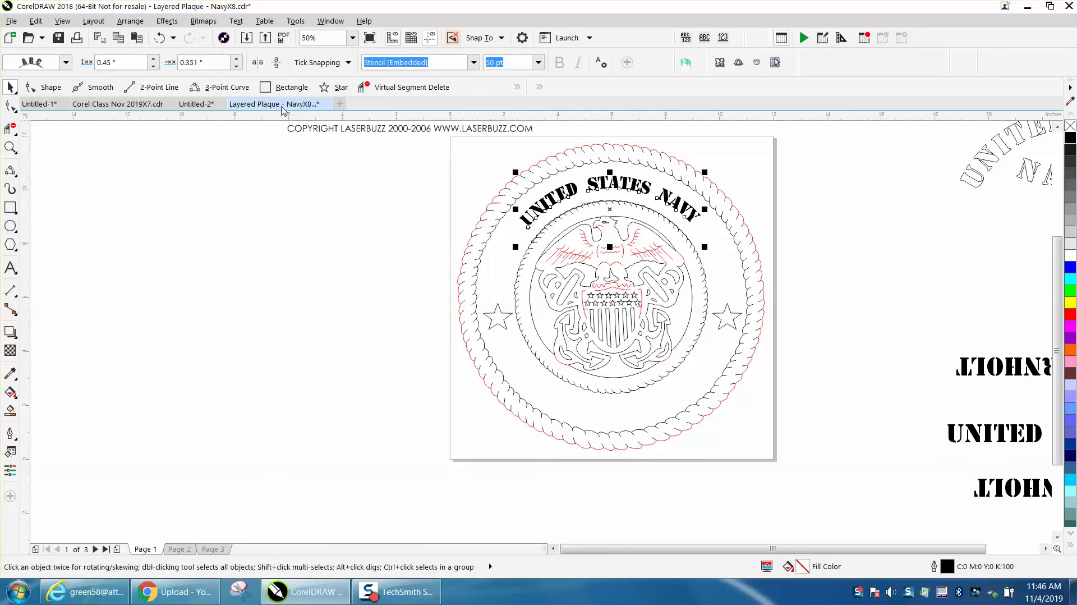
# Step: Break the arched UNITED STATES NAVY text apart from its path and delete the leftover path
pyautogui.click(131, 21)
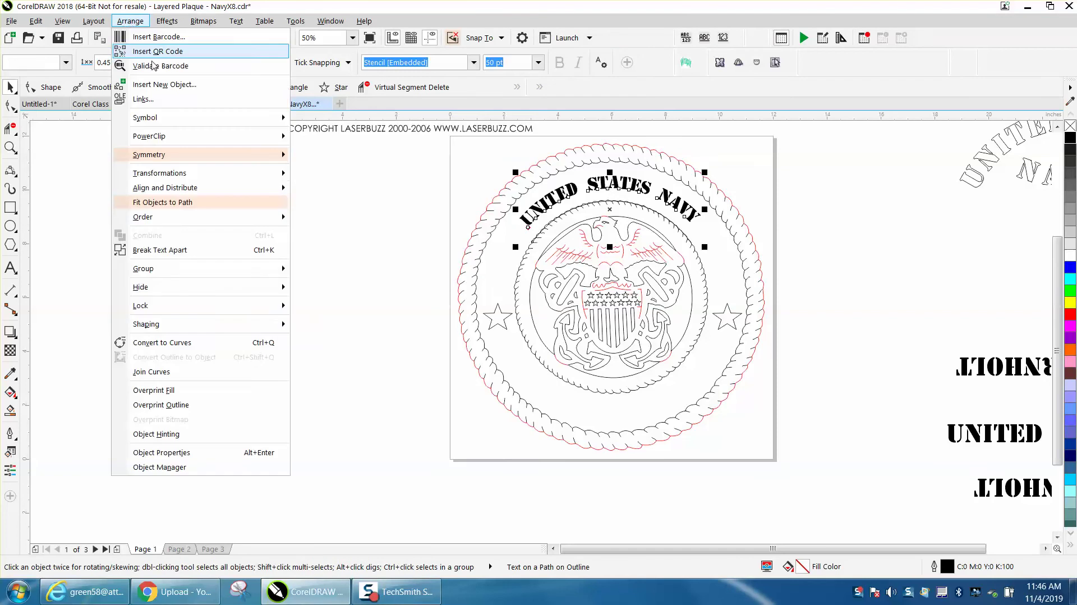
pyautogui.click(168, 250)
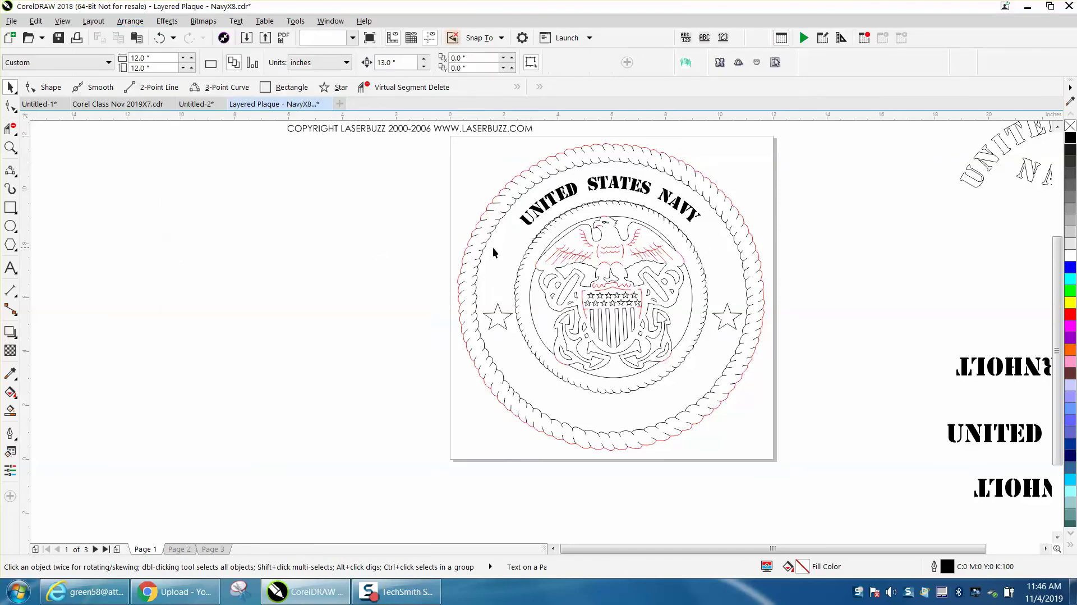
pyautogui.click(573, 207)
pyautogui.press('Delete')
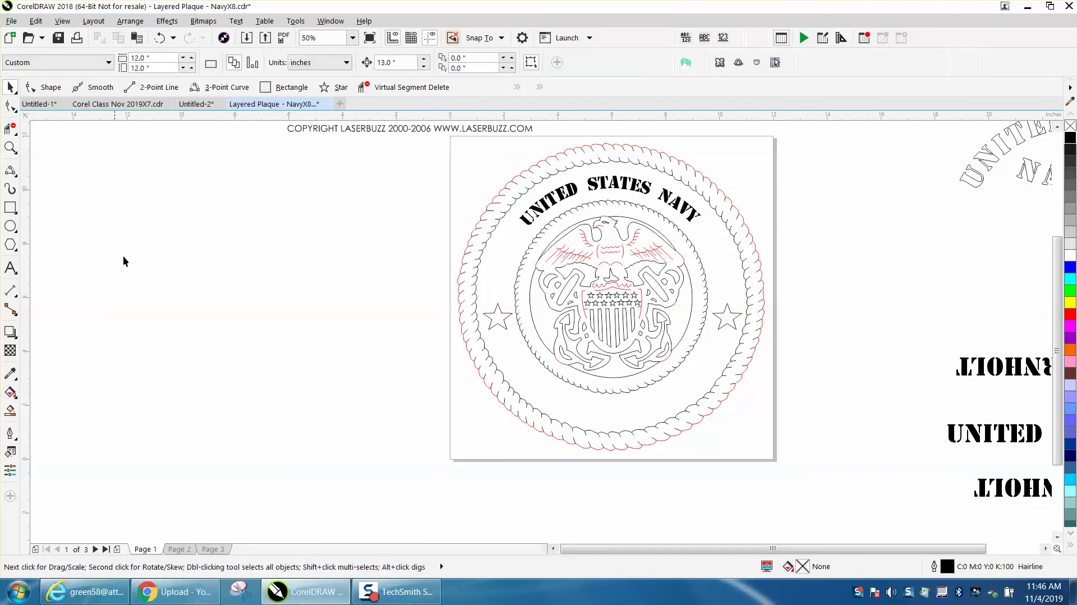
# Step: Check the inner rope ring's size, then draw a circle beside the plaque, set it to 8.5 in and centre it on the page
pyautogui.click(516, 292)
pyautogui.scroll(2, 516, 291)
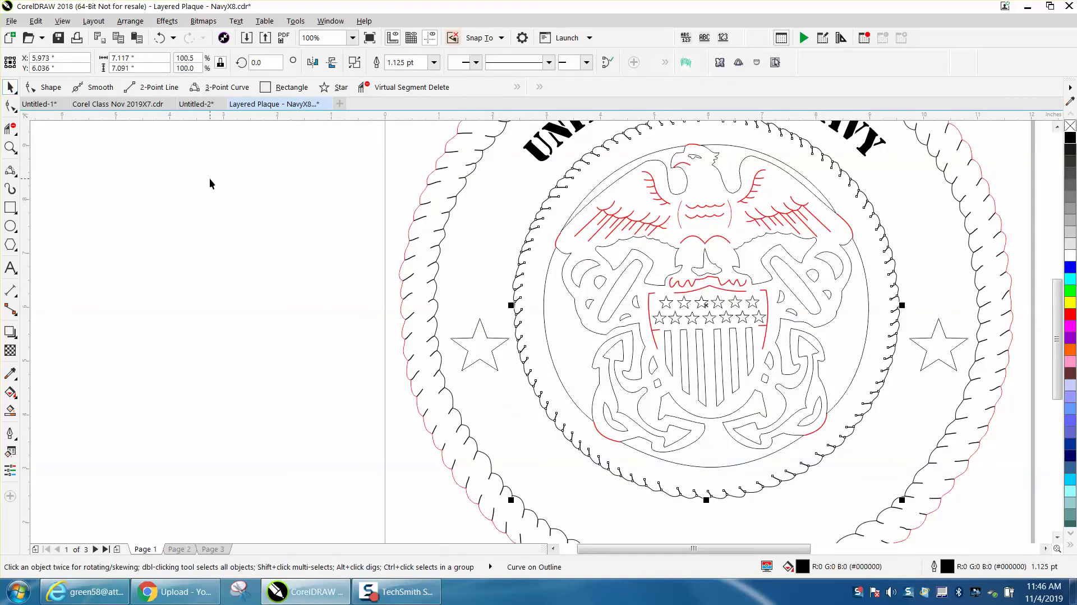
pyautogui.click(487, 264)
pyautogui.click(514, 286)
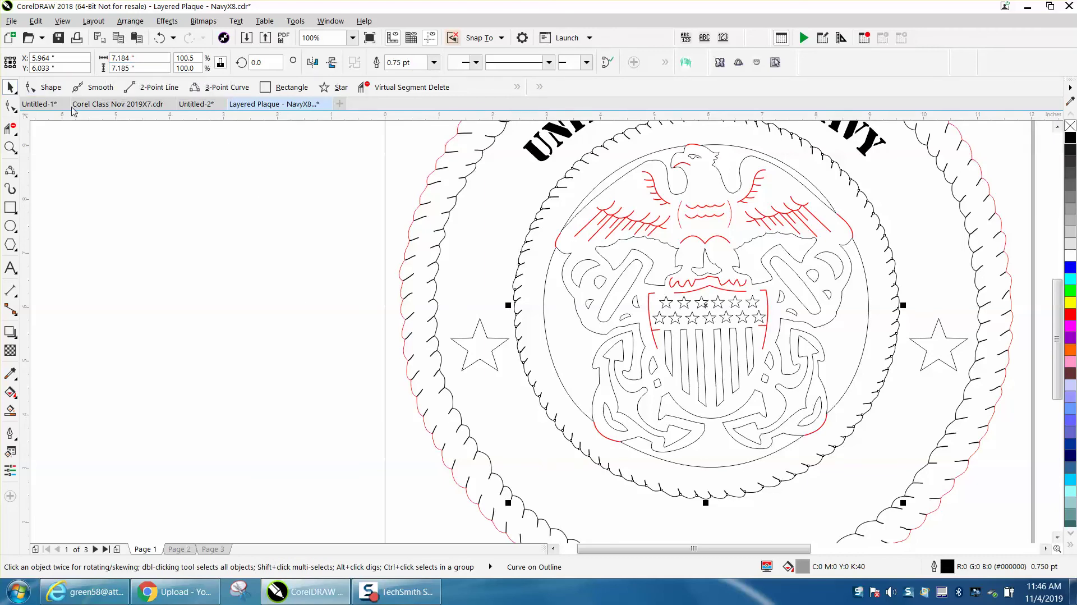
pyautogui.scroll(-1, 210, 175)
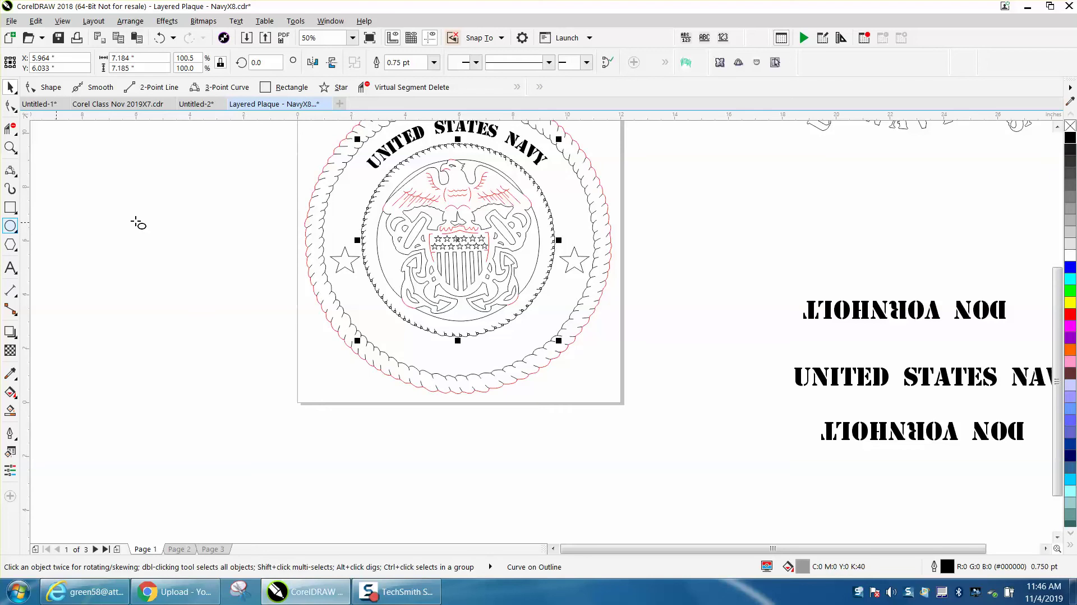
pyautogui.moveTo(250, 198); pyautogui.dragTo(136, 326)
pyautogui.click(134, 58)
pyautogui.write('8.5')
pyautogui.press('Return')
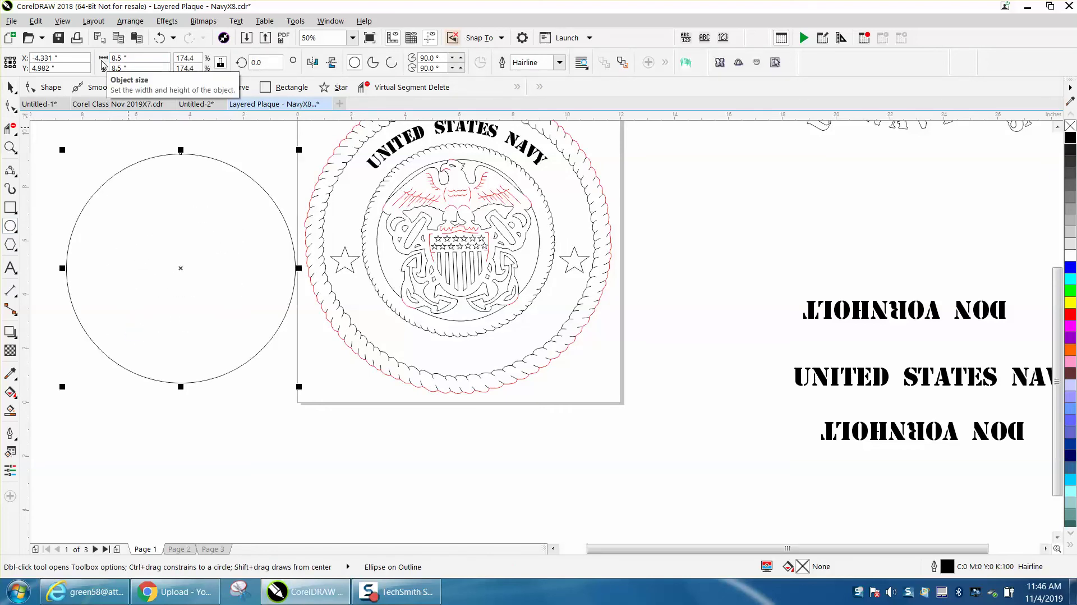
pyautogui.press('p')
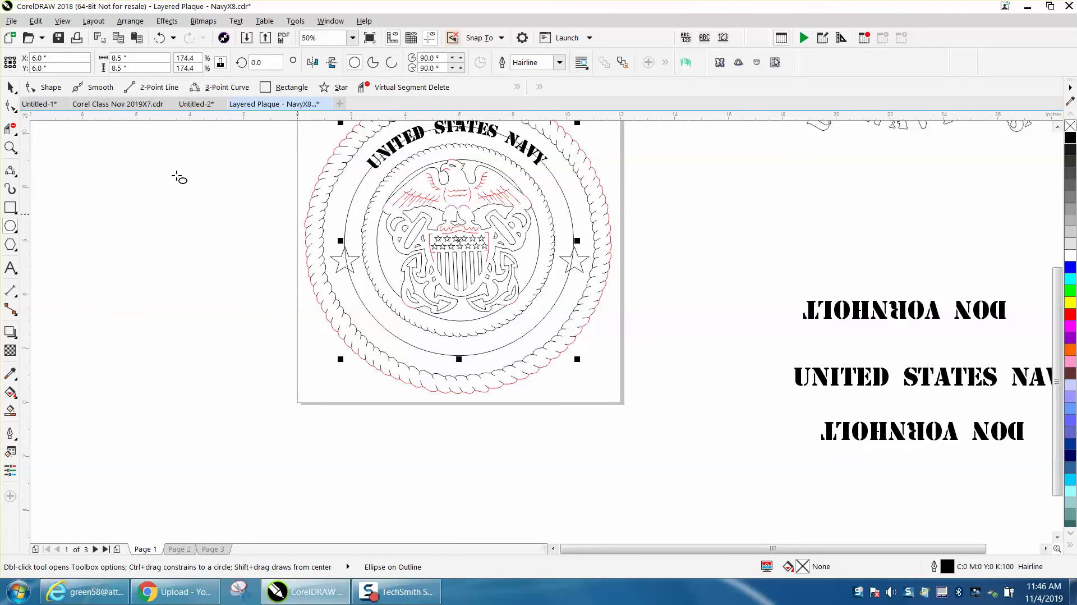
# Step: Scale the centred circle down to about 8.085 in so it meets the base of the UNITED STATES NAVY letters
pyautogui.click(10, 87)
pyautogui.scroll(-1, 479, 184)
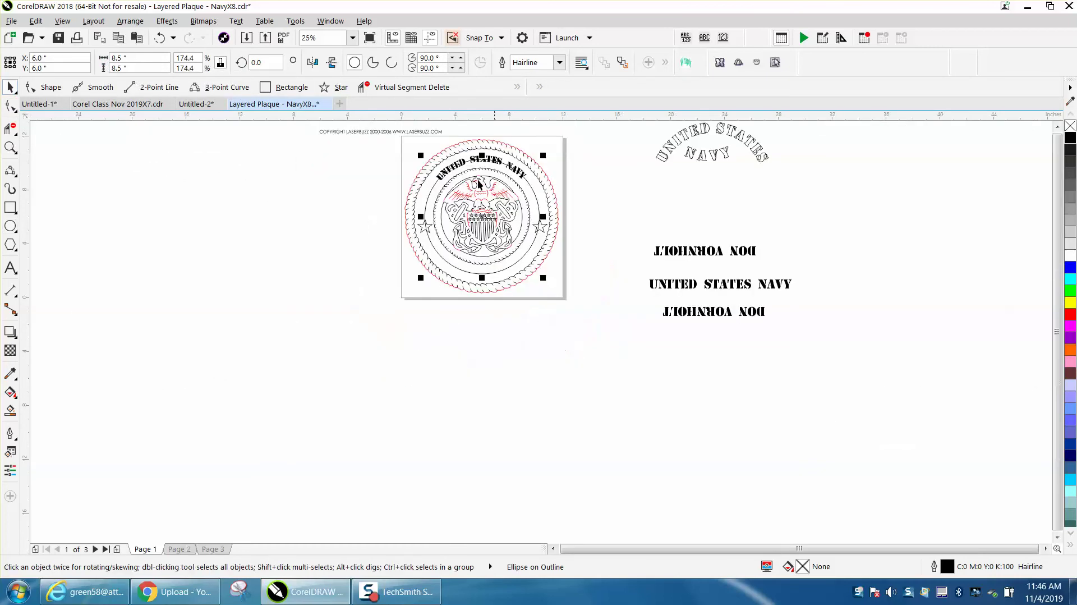
pyautogui.click(10, 147)
pyautogui.moveTo(405, 146); pyautogui.dragTo(604, 243)
pyautogui.click(10, 87)
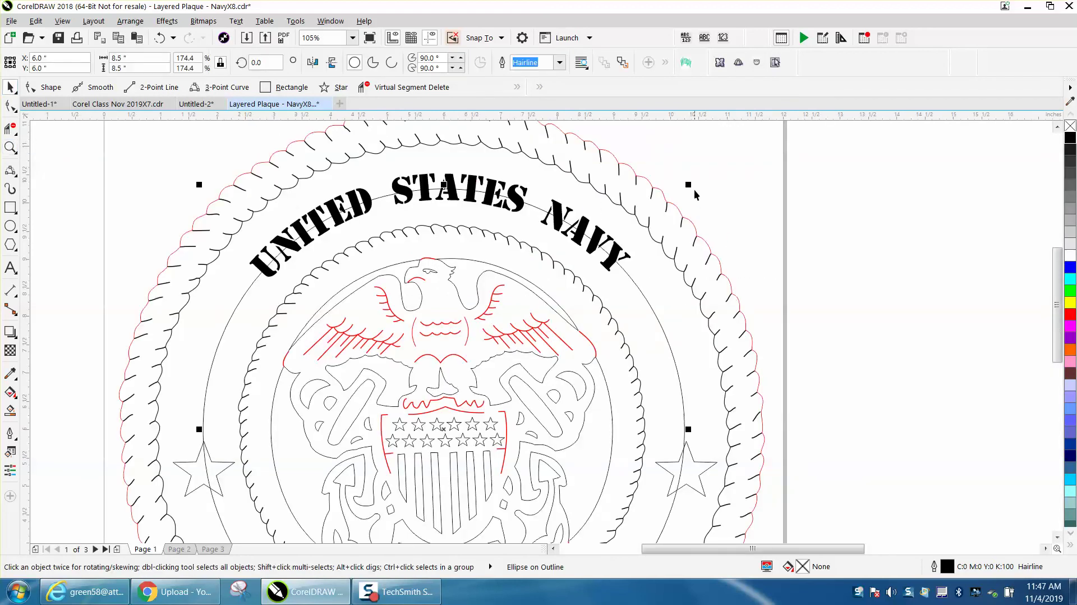
pyautogui.moveTo(689, 184); pyautogui.dragTo(682, 212)
pyautogui.press('p')
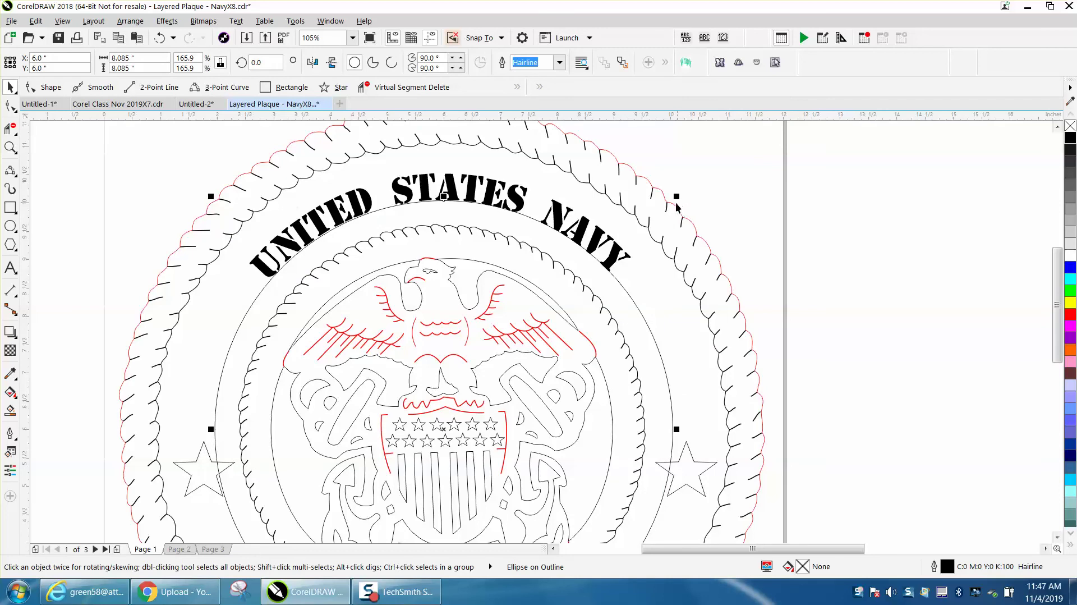
# Step: Move the upside-down name text just below the plaque, match its font size to the arched lettering at 50 pt, and roughly centre it
pyautogui.scroll(-2, 665, 206)
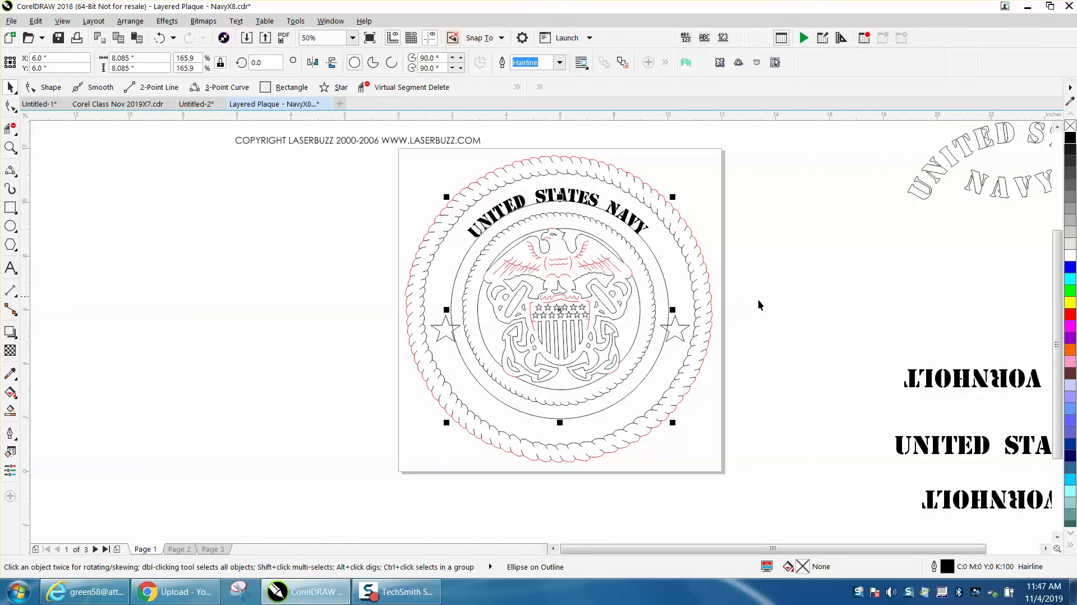
pyautogui.moveTo(966, 387); pyautogui.dragTo(539, 498)
pyautogui.click(644, 227)
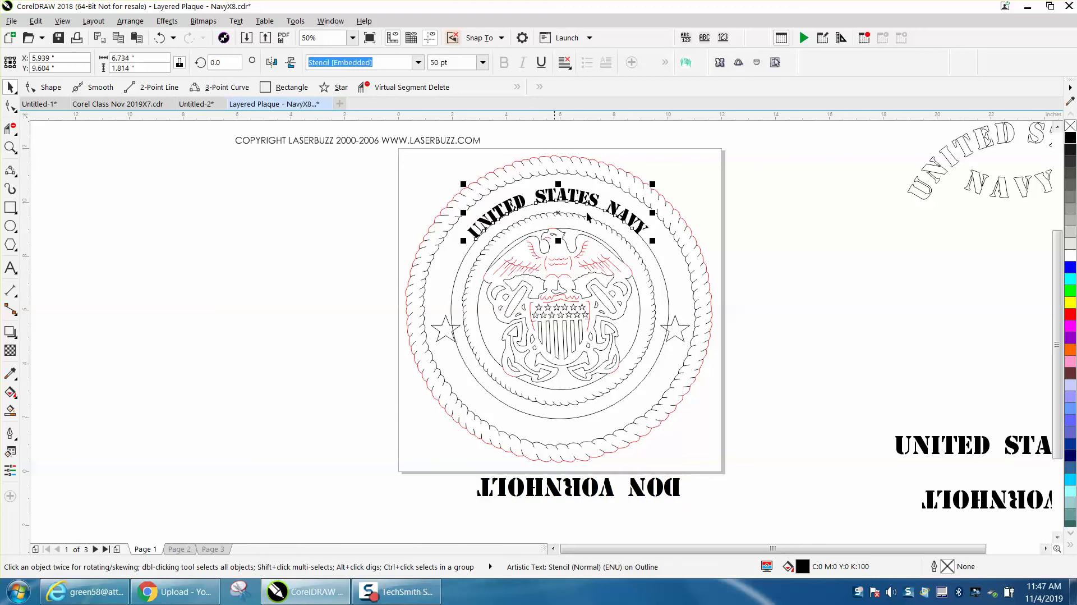
pyautogui.click(657, 487)
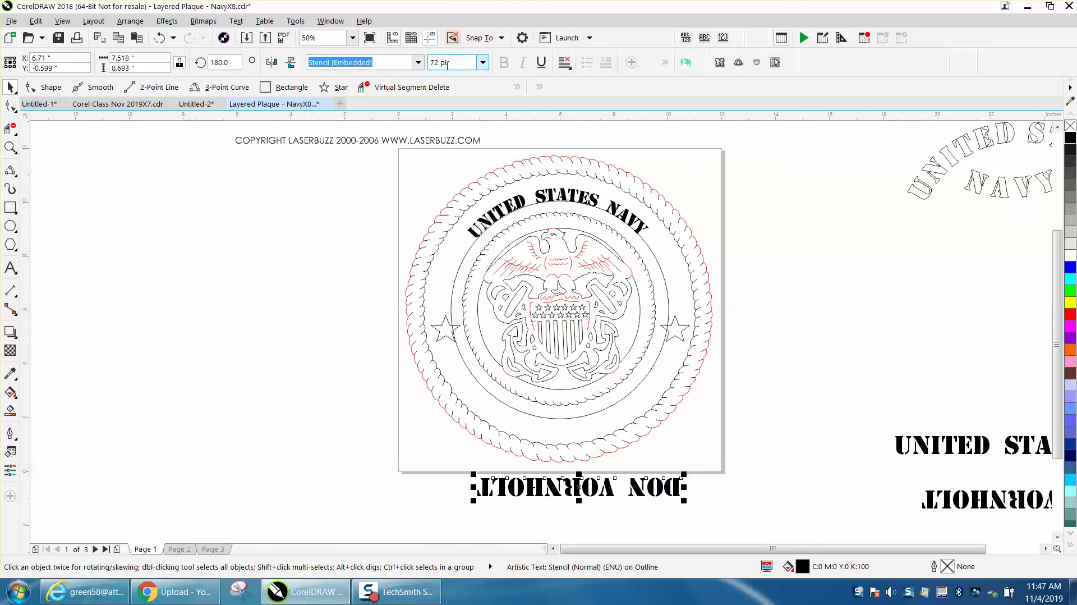
pyautogui.moveTo(448, 61); pyautogui.dragTo(407, 62)
pyautogui.write('50')
pyautogui.press('Return')
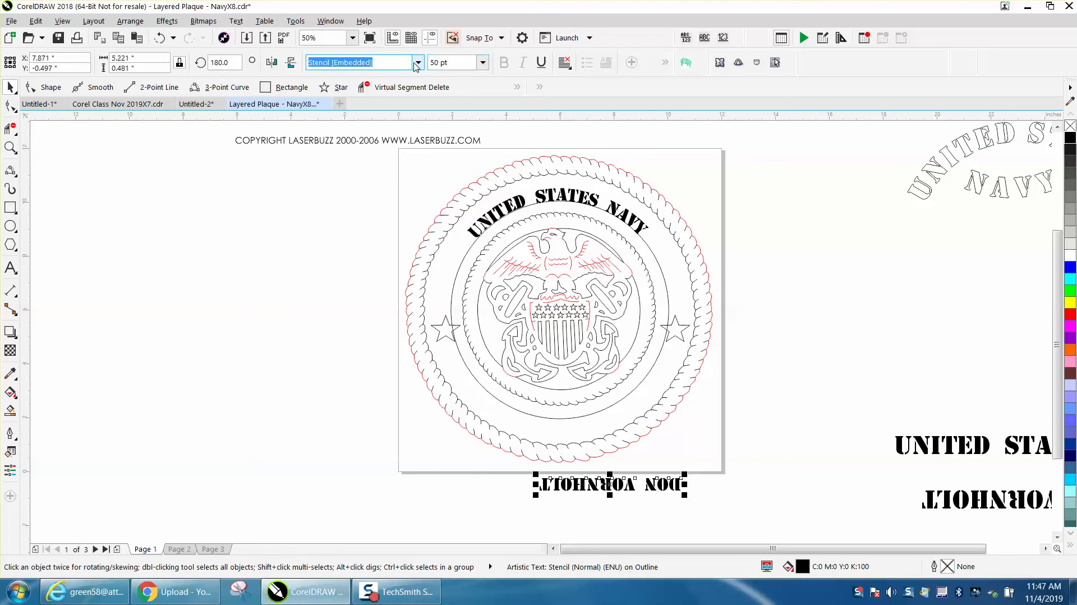
pyautogui.moveTo(613, 482); pyautogui.dragTo(566, 487)
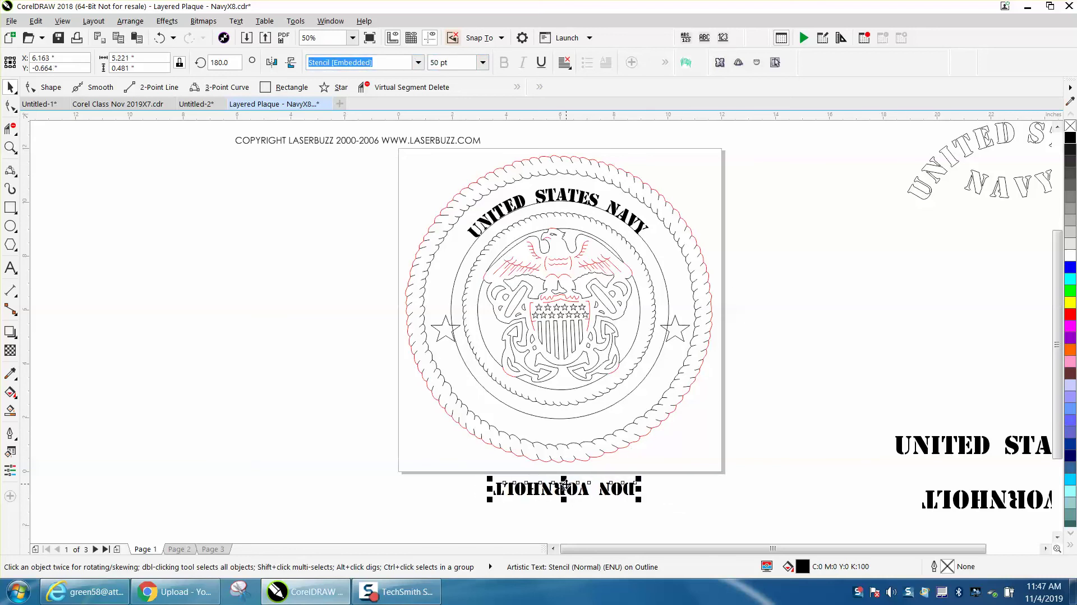
# Step: Nudge the circle 13 in left off the plaque and fit the name text along the inside of its lower edge
pyautogui.click(558, 419)
pyautogui.press('Left')
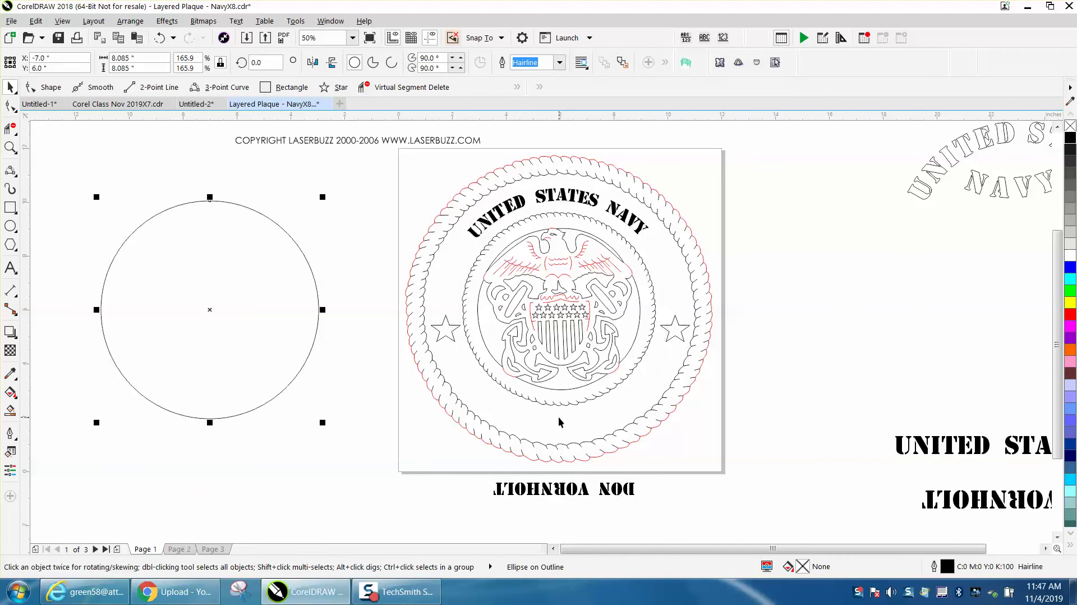
pyautogui.moveTo(578, 499); pyautogui.dragTo(233, 479)
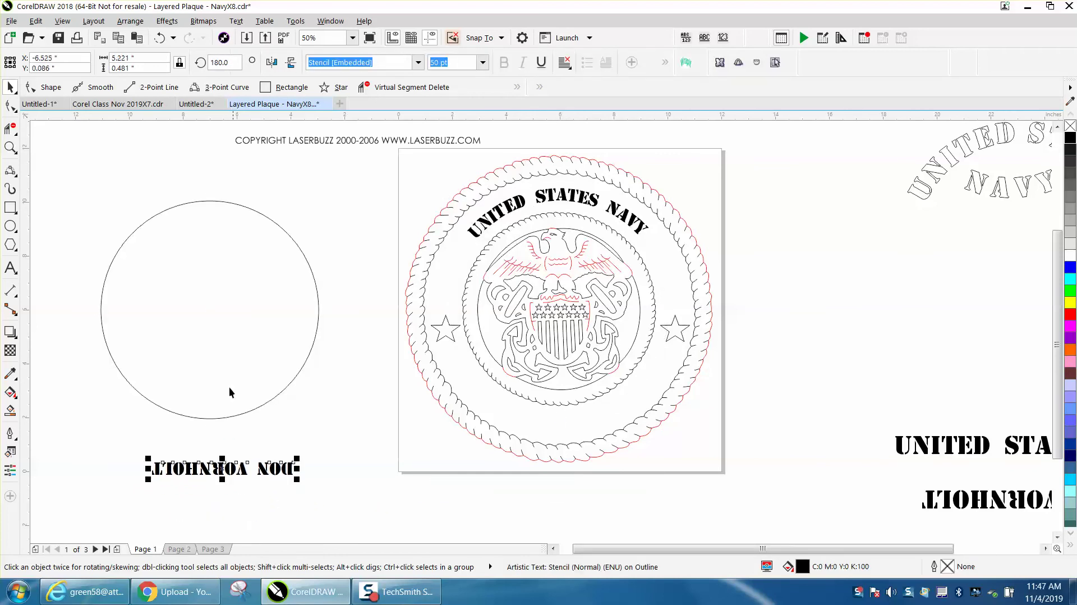
pyautogui.click(236, 21)
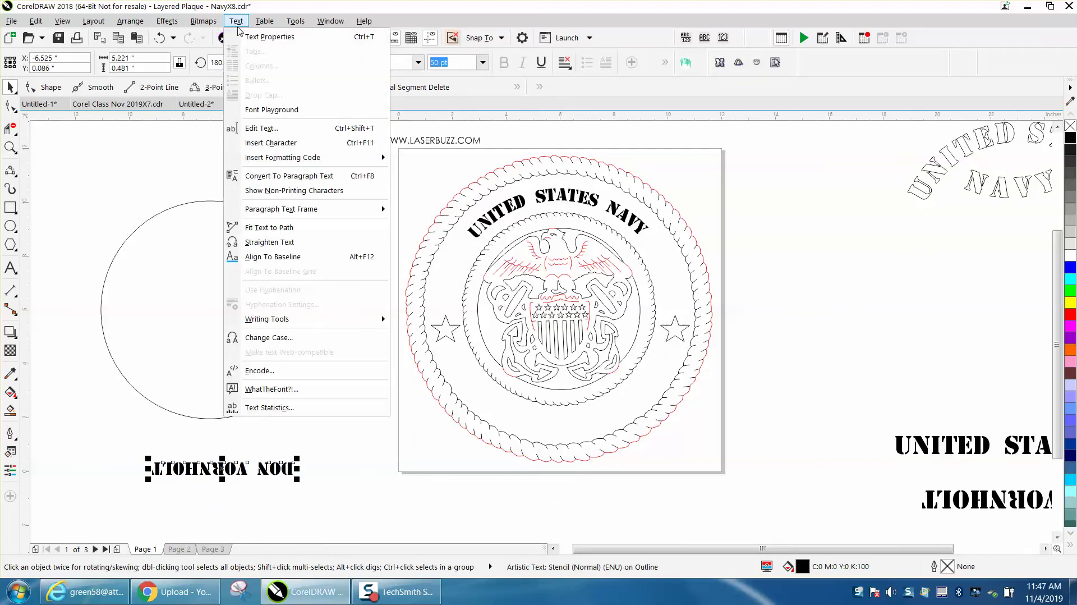
pyautogui.click(269, 227)
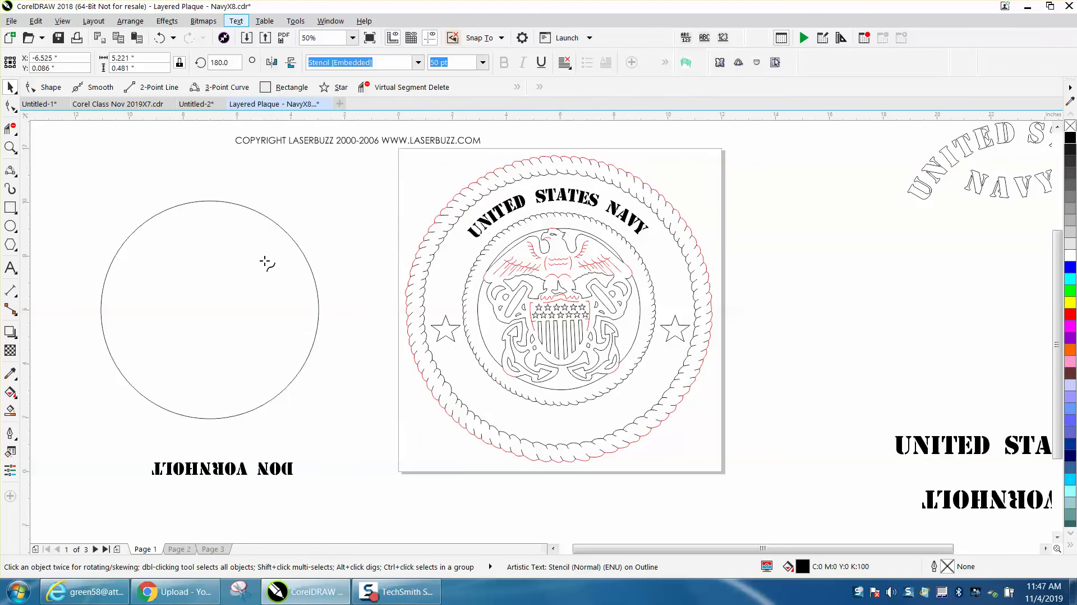
pyautogui.click(202, 439)
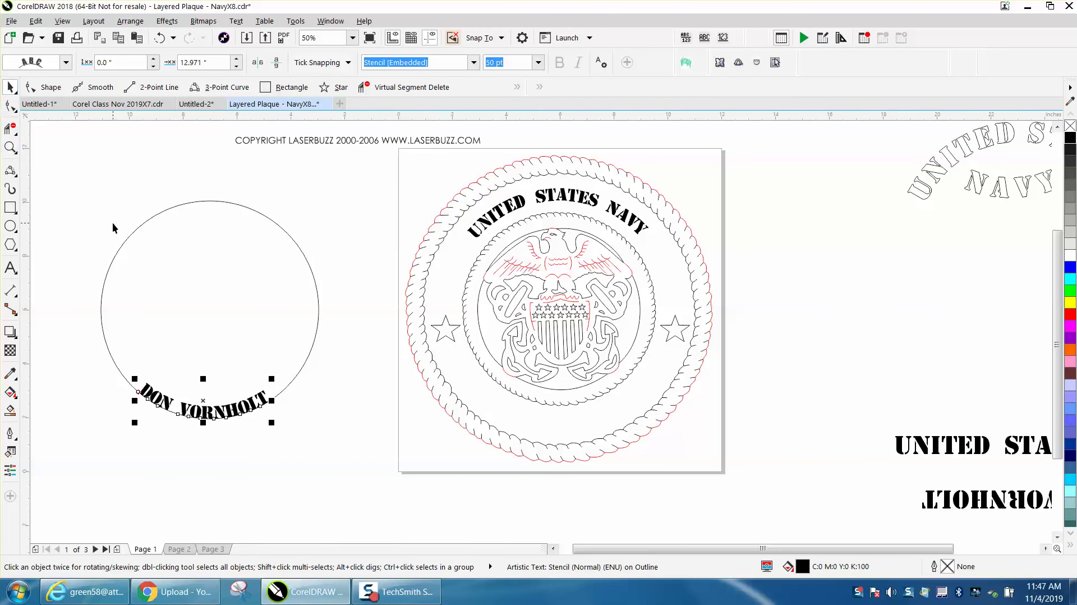
# Step: Widen the letter spacing of the curved name text slightly with the Shape tool
pyautogui.click(10, 147)
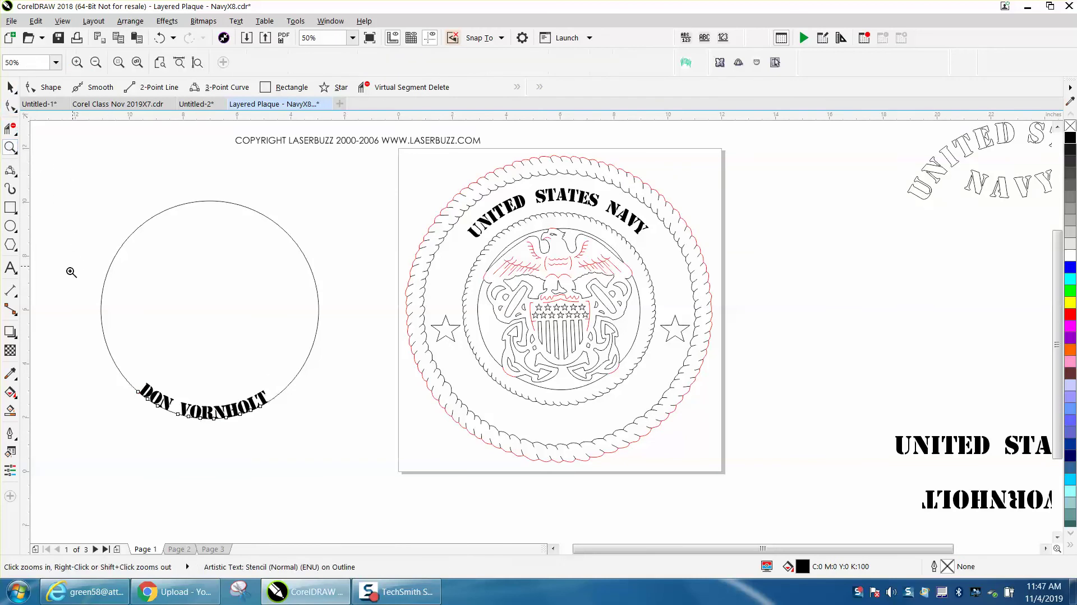
pyautogui.moveTo(73, 314); pyautogui.dragTo(404, 485)
pyautogui.press('F10')
pyautogui.moveTo(625, 387); pyautogui.dragTo(668, 373)
pyautogui.scroll(-2, 625, 373)
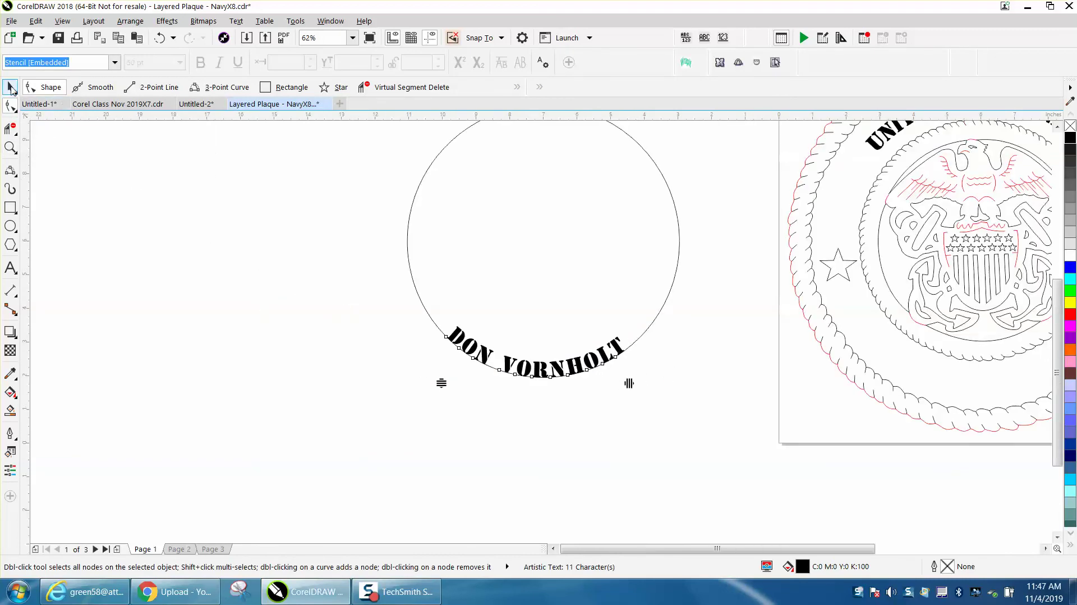
pyautogui.click(10, 87)
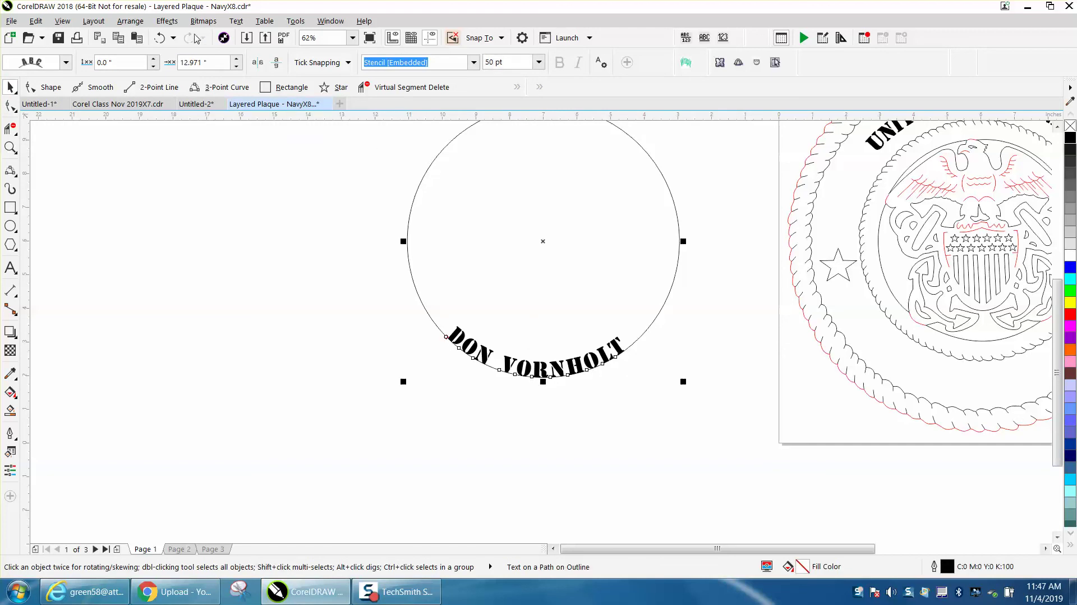
# Step: Try breaking the name text apart from the circle, nudging the circle 13 in left and the text 13 in right onto the plaque
pyautogui.click(130, 21)
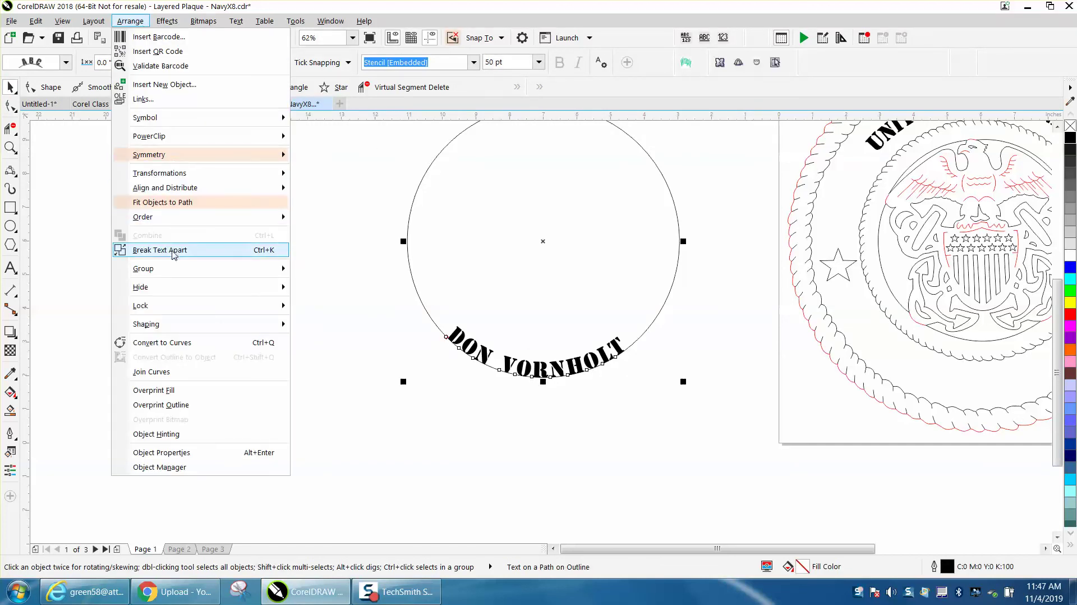
pyautogui.click(160, 250)
pyautogui.click(188, 252)
pyautogui.click(408, 258)
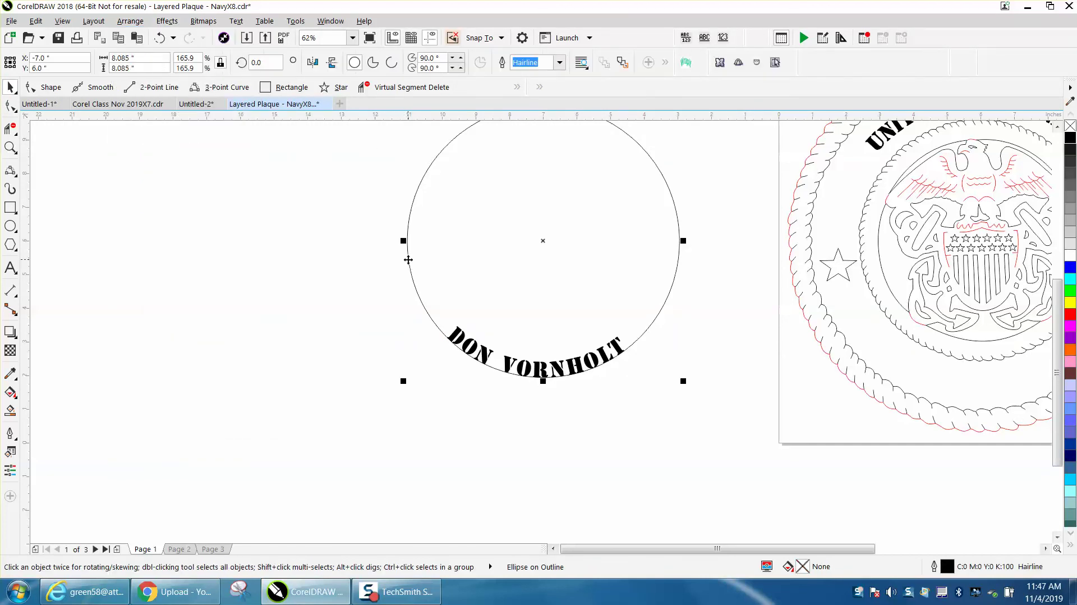
pyautogui.press('Left')
pyautogui.click(528, 368)
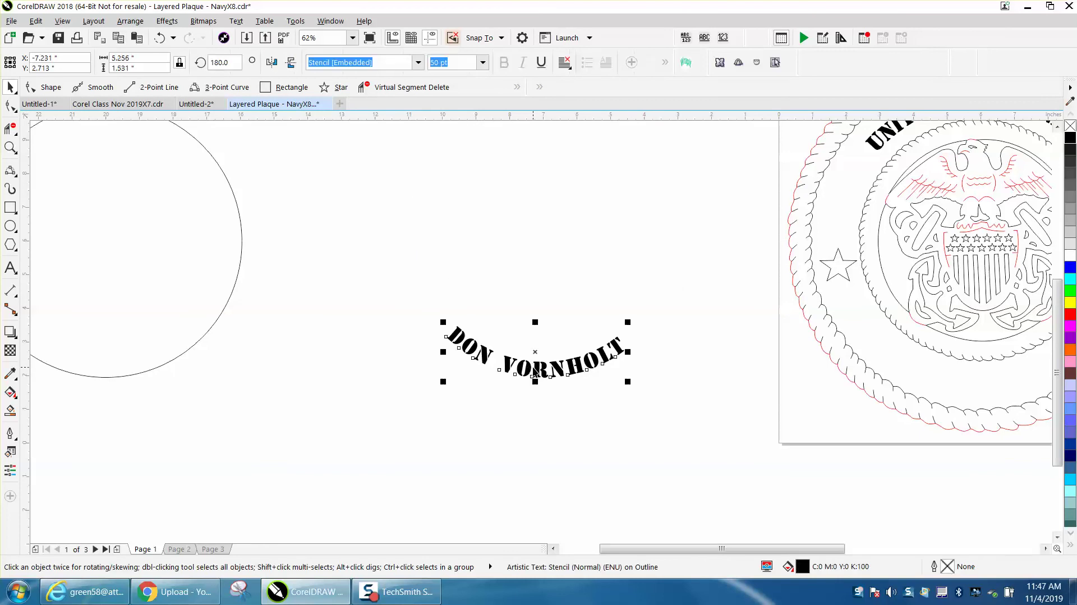
pyautogui.press('Right')
pyautogui.scroll(-3, 471, 340)
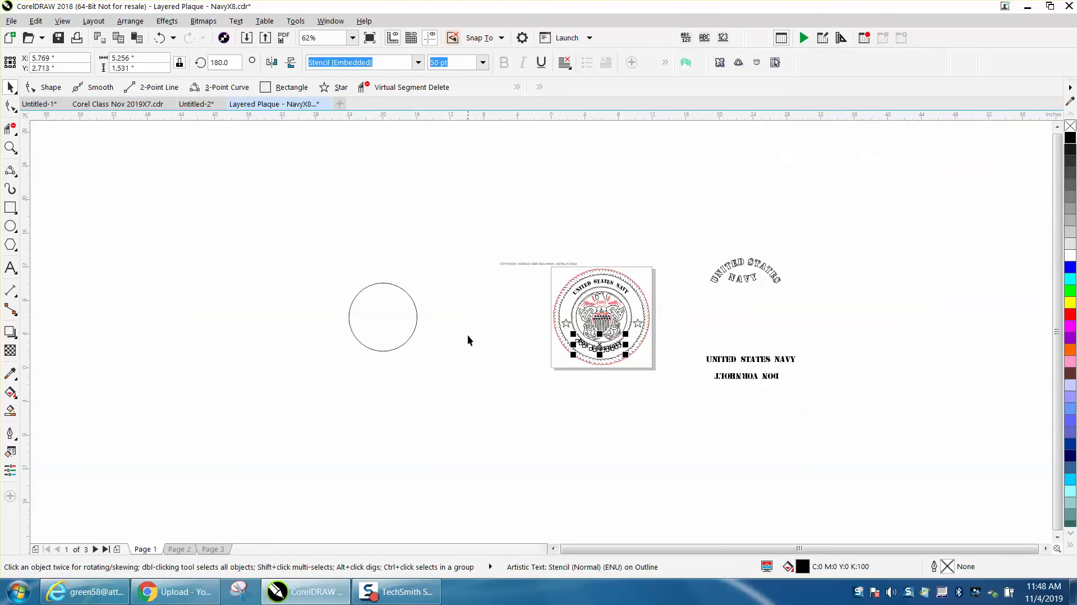
# Step: Undo the text and circle nudges and the break-apart of the name text
pyautogui.click(160, 37)
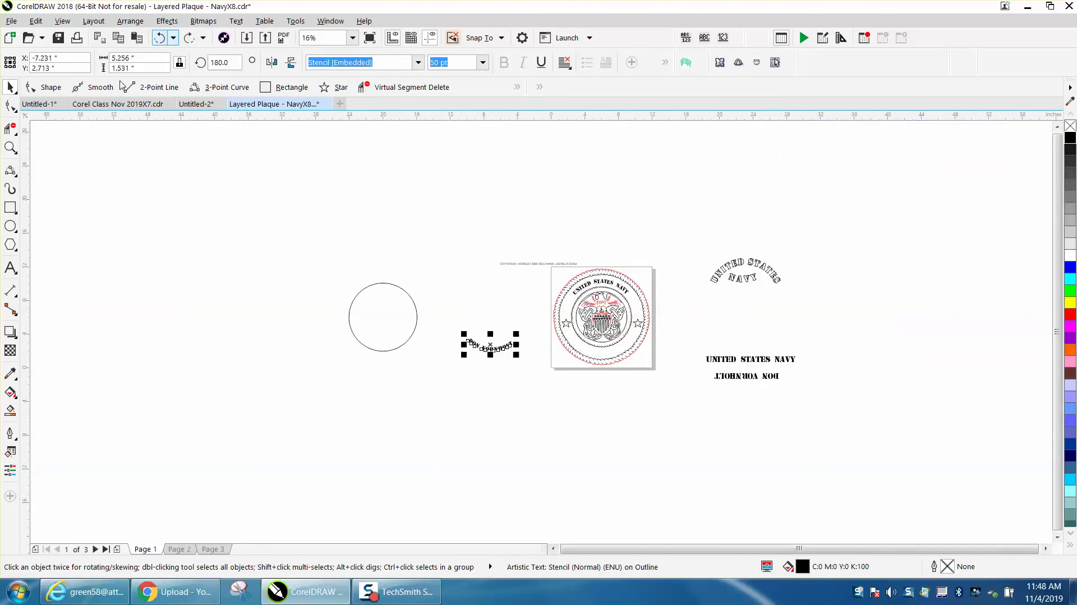
pyautogui.click(10, 147)
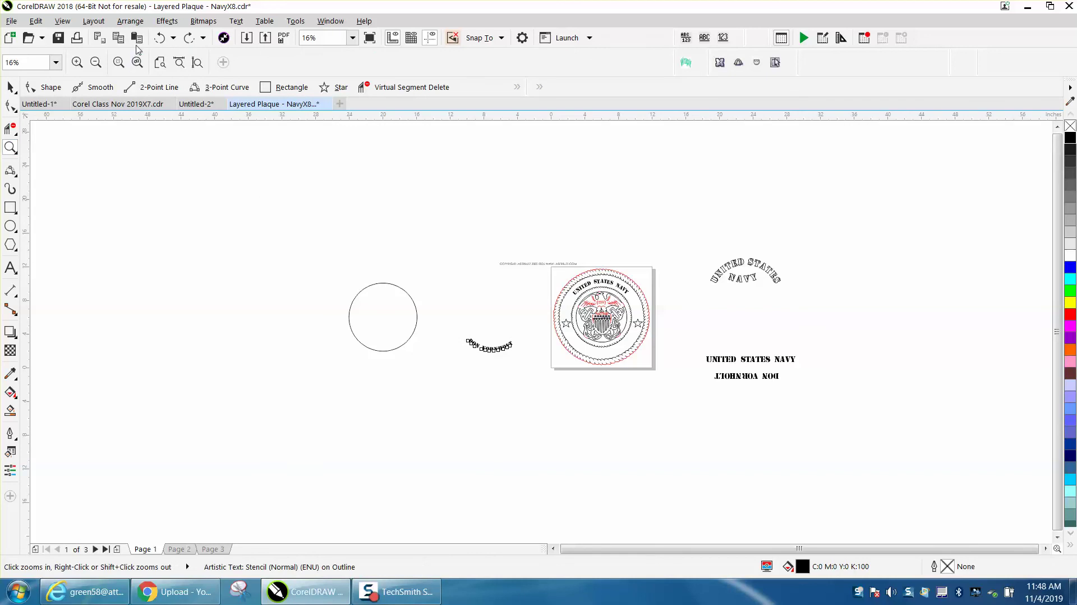
pyautogui.click(160, 39)
pyautogui.click(160, 41)
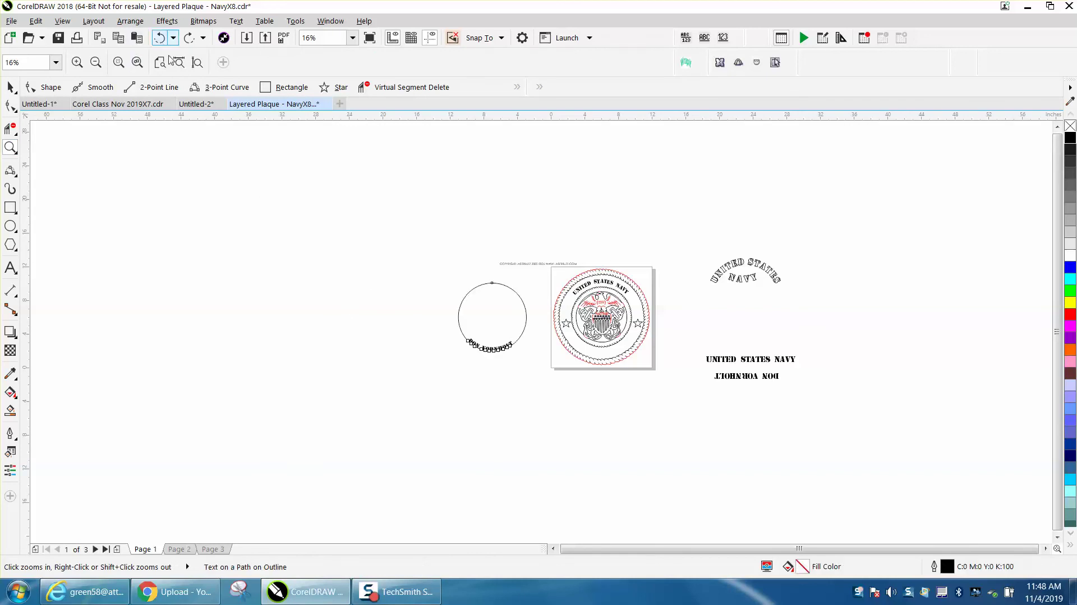
# Step: Nudge the curved name text together with its circle 13 in right onto the plaque
pyautogui.click(11, 87)
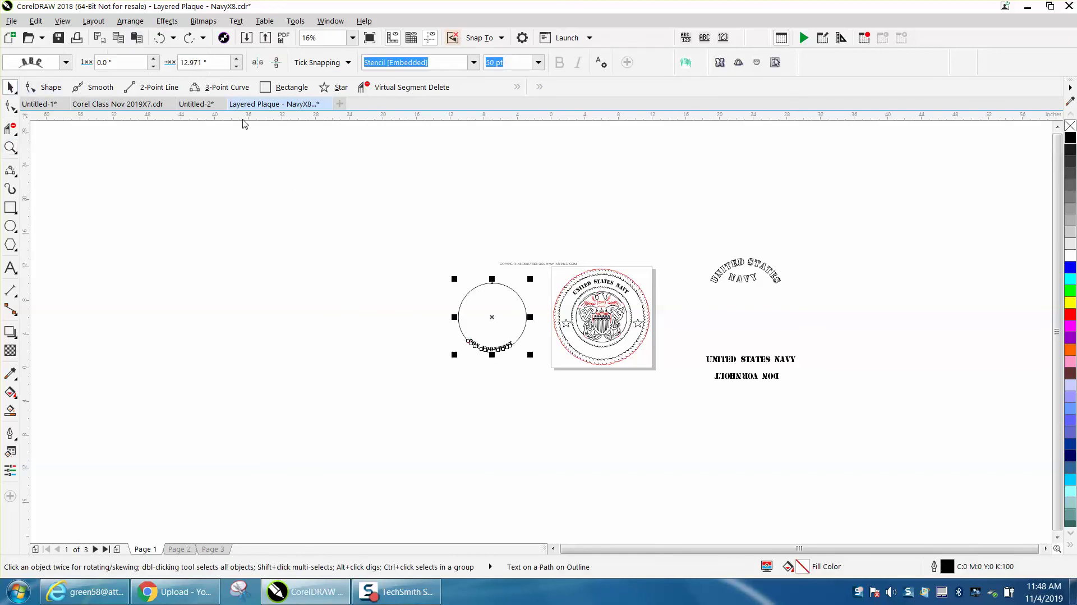
pyautogui.click(10, 147)
pyautogui.moveTo(578, 318); pyautogui.dragTo(763, 429)
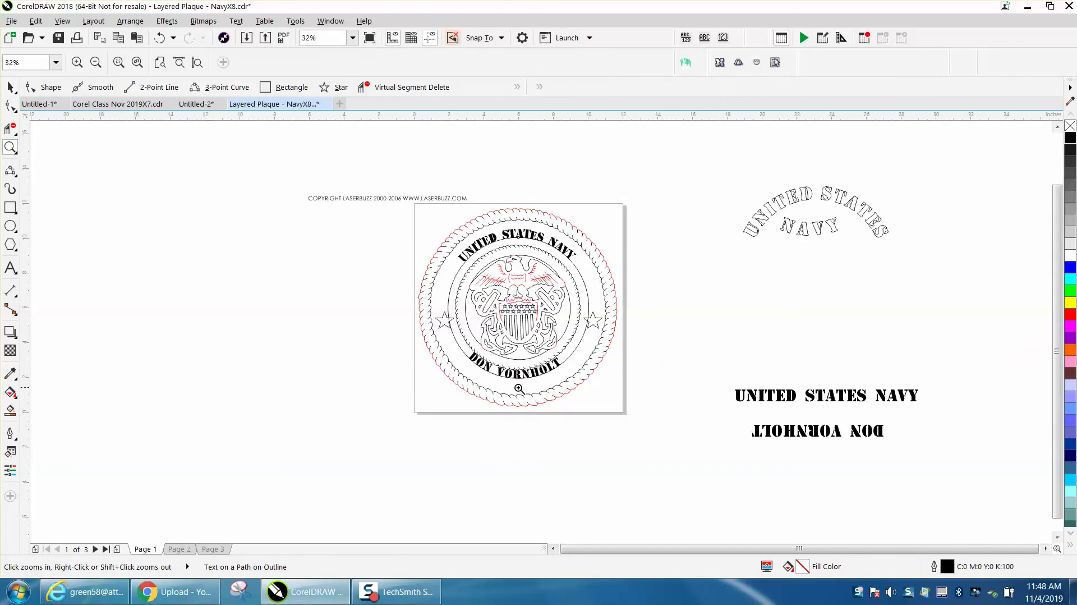
pyautogui.click(10, 88)
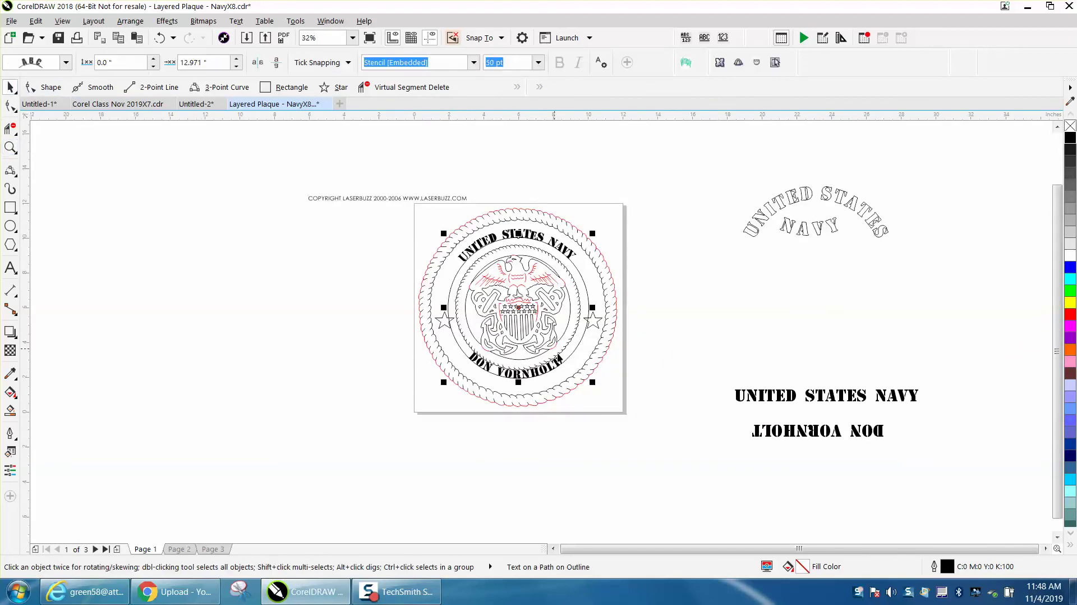
# Step: Set the curved name text's distance from its circle path to 0.45 in
pyautogui.click(587, 394)
pyautogui.click(556, 363)
pyautogui.click(153, 67)
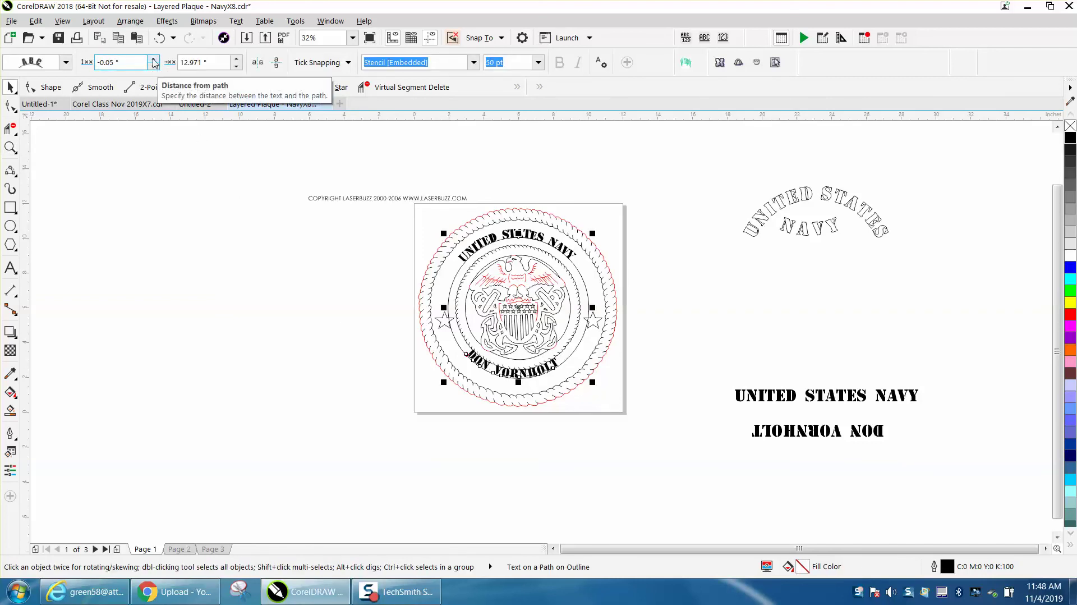
pyautogui.click(154, 59)
pyautogui.click(154, 59)
pyautogui.click(154, 59)
pyautogui.click(154, 58)
pyautogui.click(155, 59)
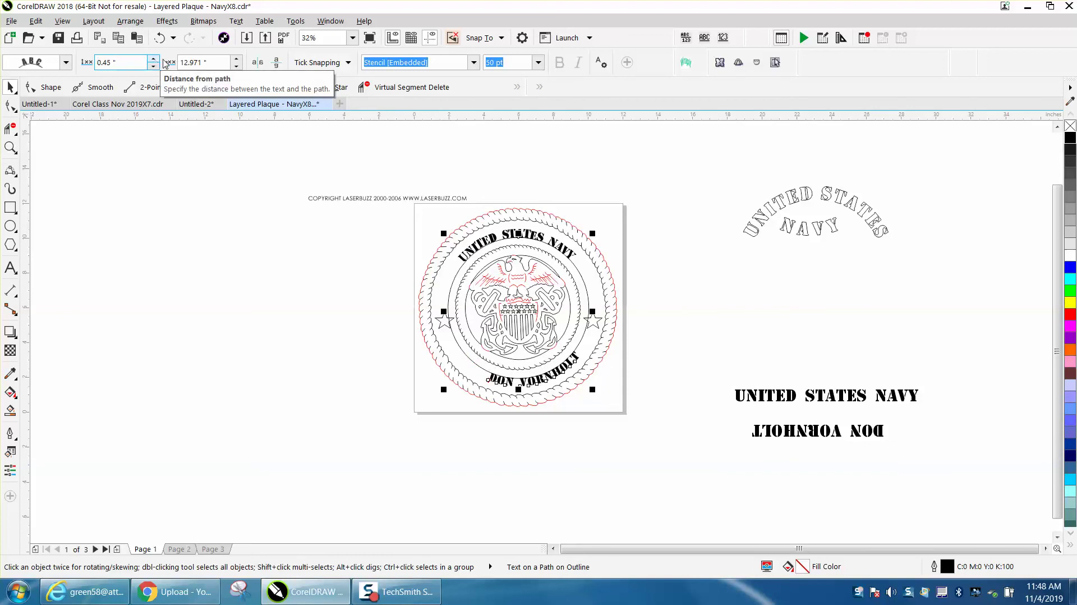
# Step: Set the curved name text's offset along its path to 13.771 in to centre it at the plaque's bottom
pyautogui.click(236, 65)
pyautogui.click(236, 59)
pyautogui.click(236, 58)
pyautogui.click(236, 58)
pyautogui.click(235, 58)
pyautogui.click(235, 58)
pyautogui.click(236, 59)
pyautogui.click(236, 58)
pyautogui.click(235, 59)
pyautogui.click(235, 59)
pyautogui.click(235, 58)
pyautogui.click(235, 58)
pyautogui.click(235, 59)
pyautogui.click(235, 58)
pyautogui.click(235, 59)
pyautogui.click(236, 58)
pyautogui.click(236, 58)
pyautogui.click(236, 58)
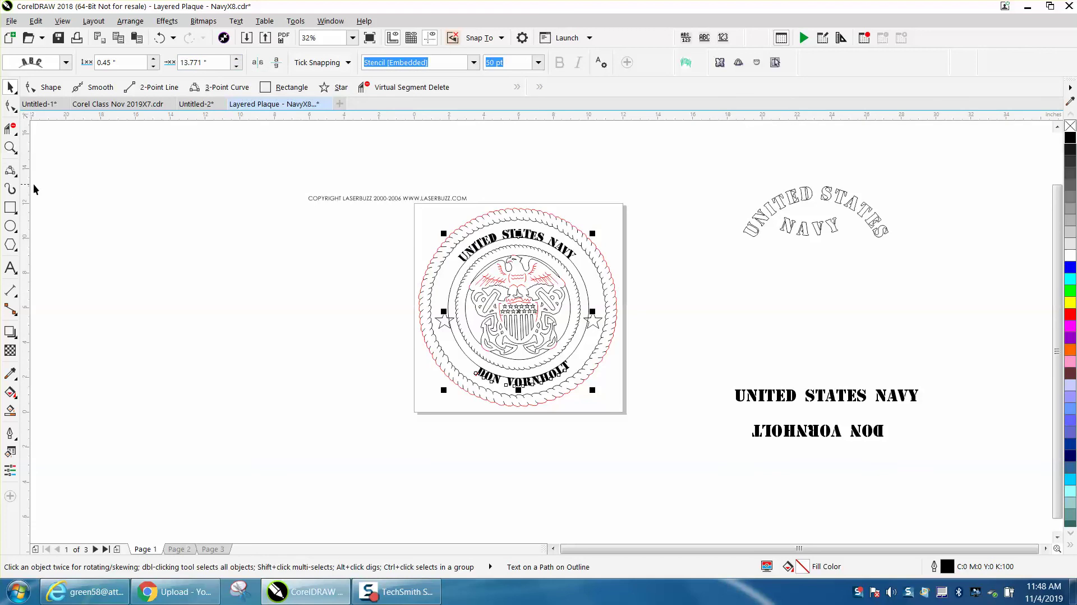
# Step: Check the curved name's centring with a vertical guideline at the start of the name and delete the guideline
pyautogui.moveTo(27, 191); pyautogui.dragTo(352, 288)
pyautogui.moveTo(461, 345); pyautogui.dragTo(476, 348)
pyautogui.moveTo(24, 240); pyautogui.dragTo(572, 348)
pyautogui.press('Delete')
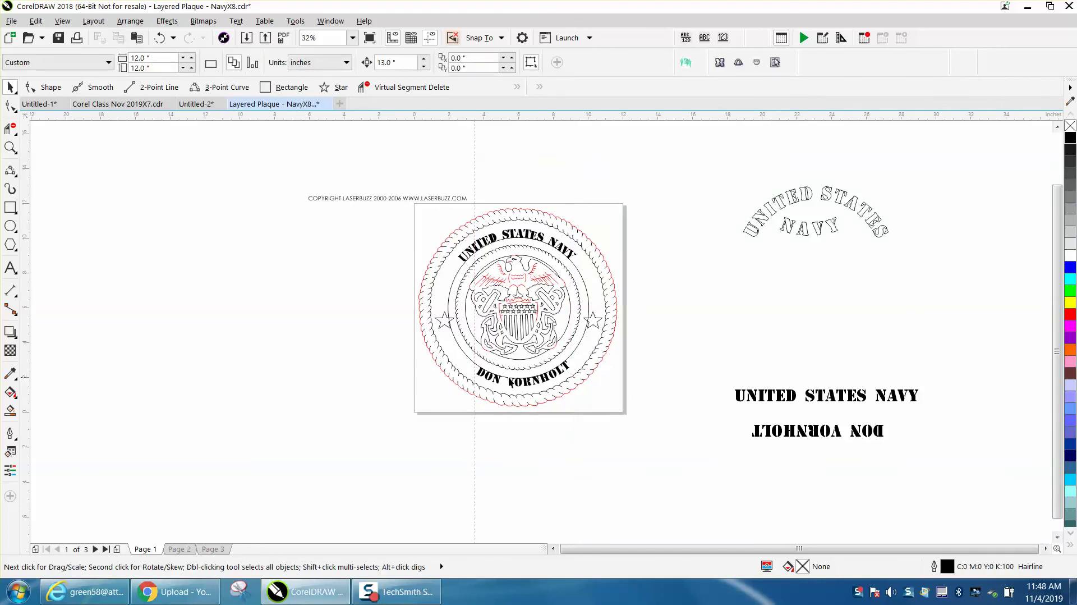
# Step: Break the curved name text apart from its circle path and delete the circle
pyautogui.click(9, 147)
pyautogui.moveTo(368, 220); pyautogui.dragTo(749, 433)
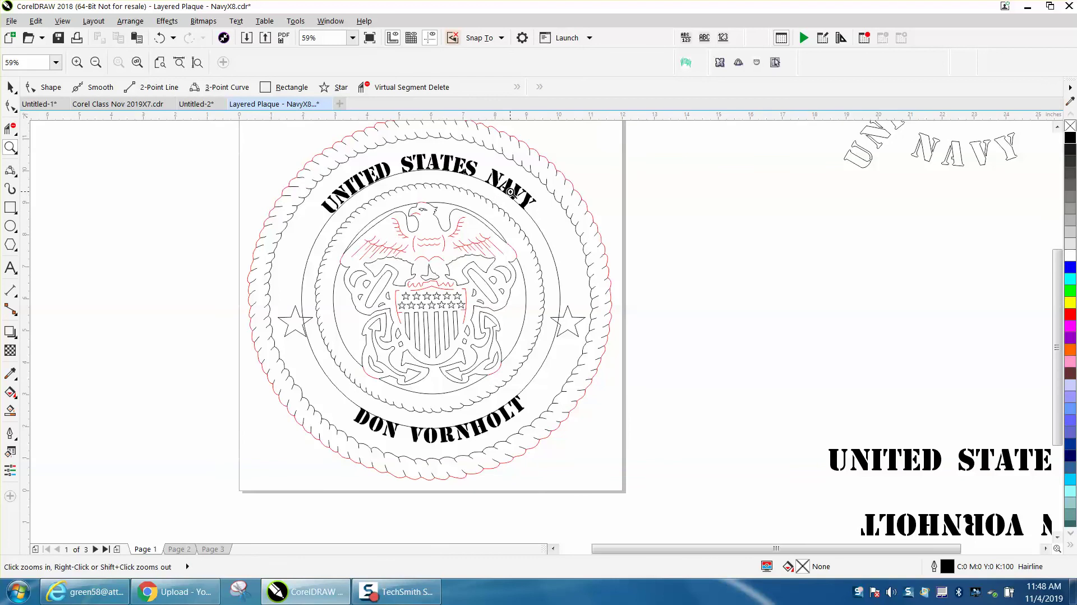
pyautogui.click(10, 86)
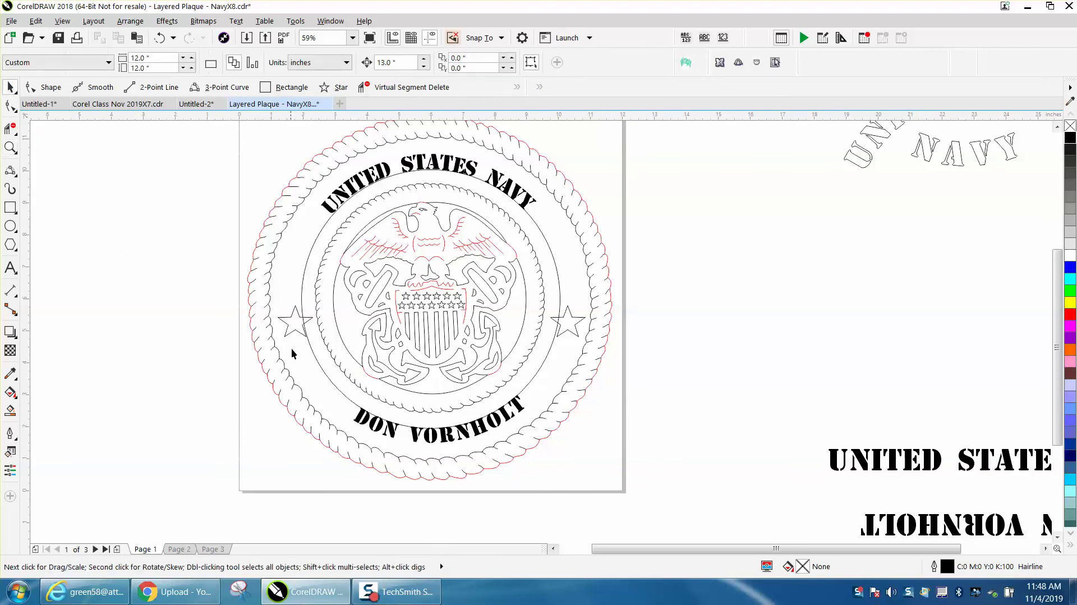
pyautogui.click(347, 399)
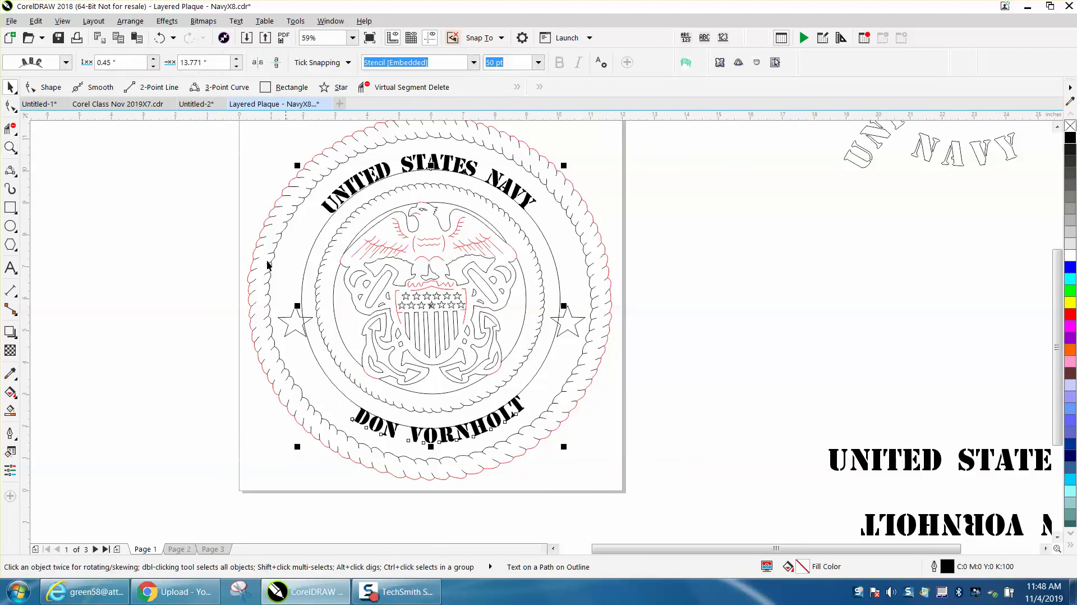
pyautogui.click(130, 20)
pyautogui.click(162, 250)
pyautogui.click(279, 285)
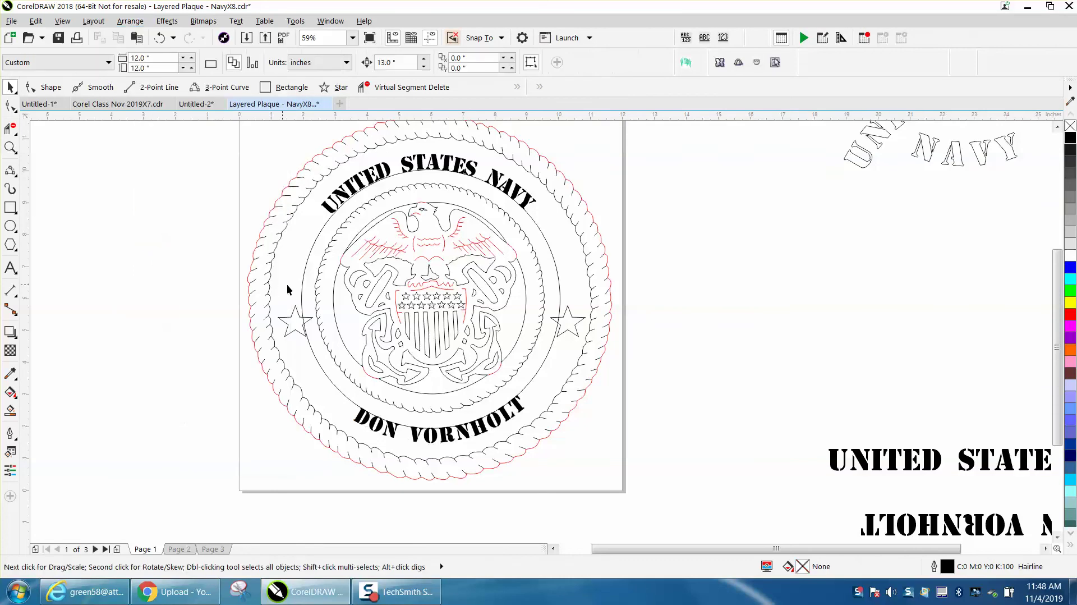
pyautogui.click(303, 286)
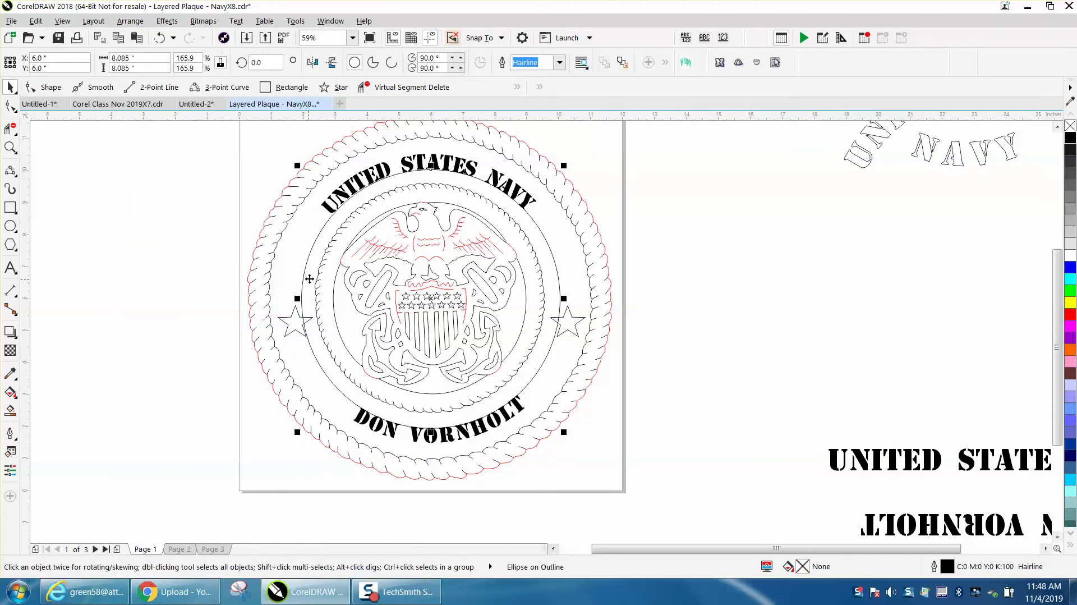
pyautogui.click(312, 283)
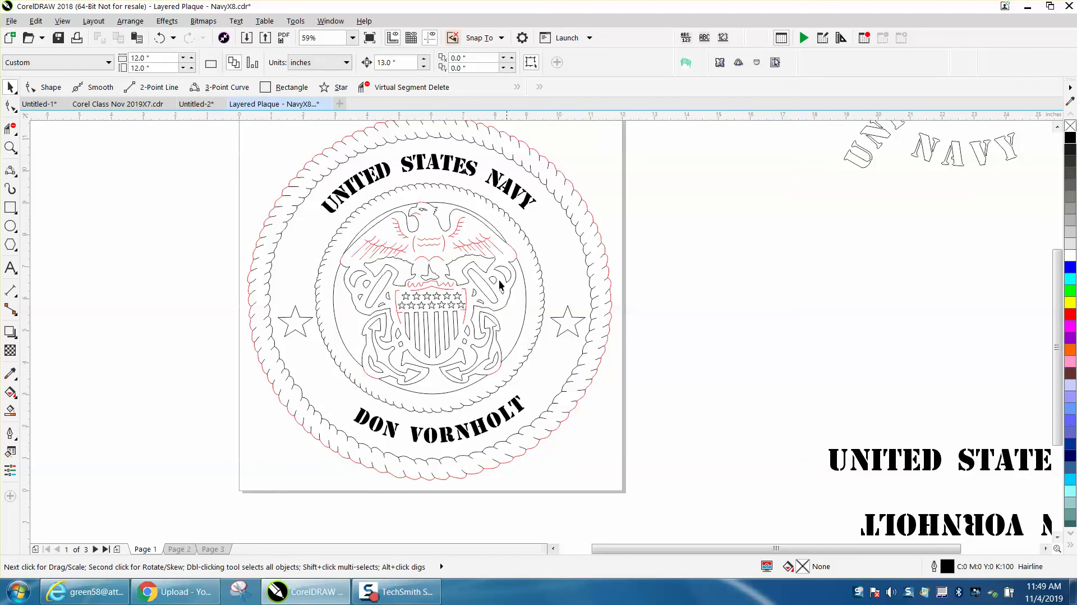
# Step: Examine the anchor and shield outlines inside the inner rope ring up close
pyautogui.scroll(3, 500, 285)
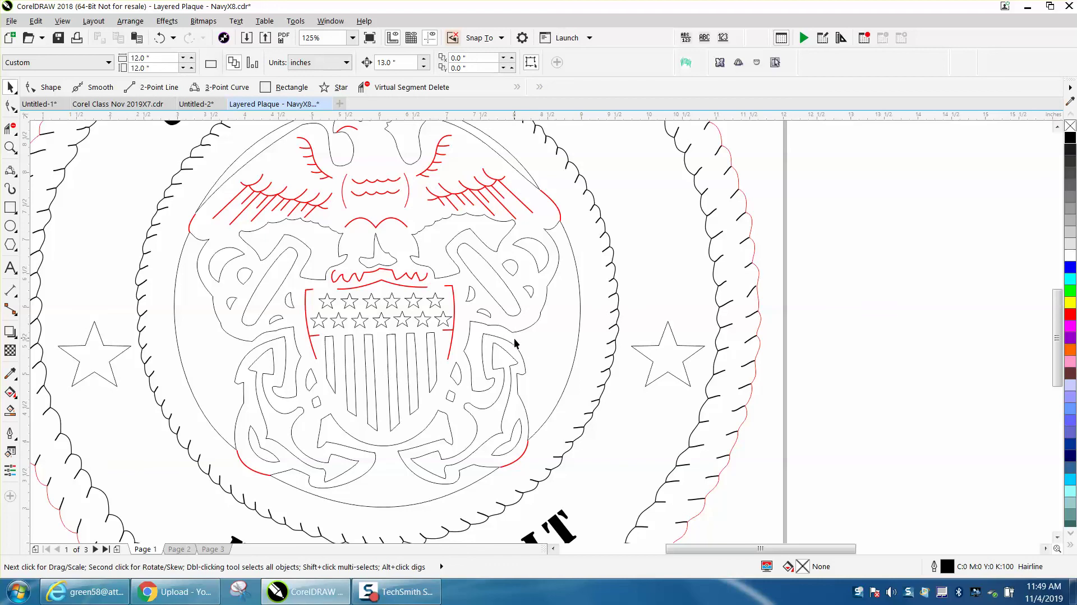
pyautogui.click(509, 356)
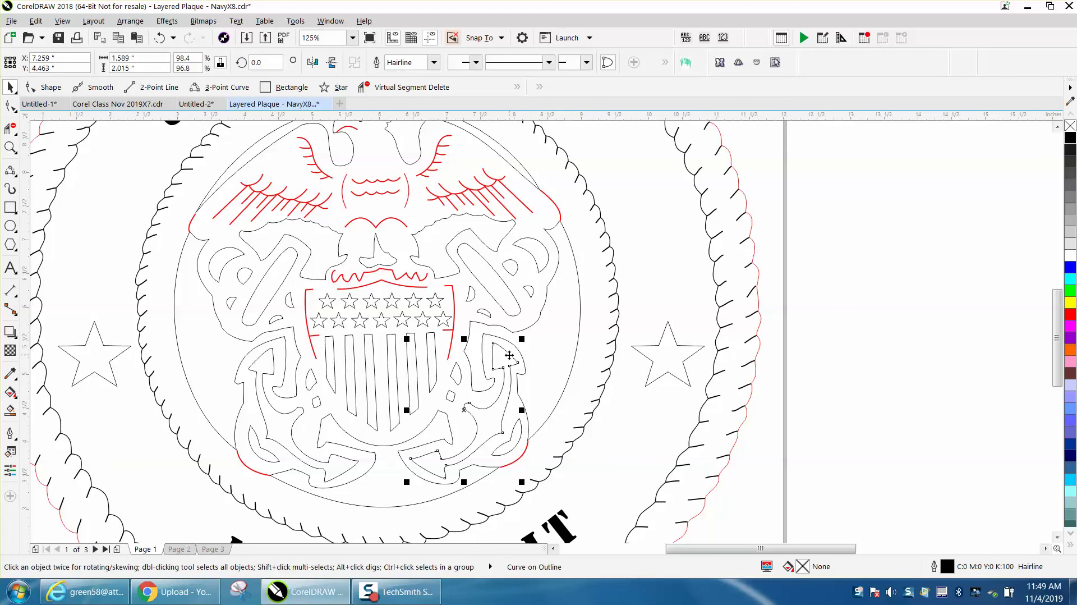
pyautogui.scroll(-5, 509, 354)
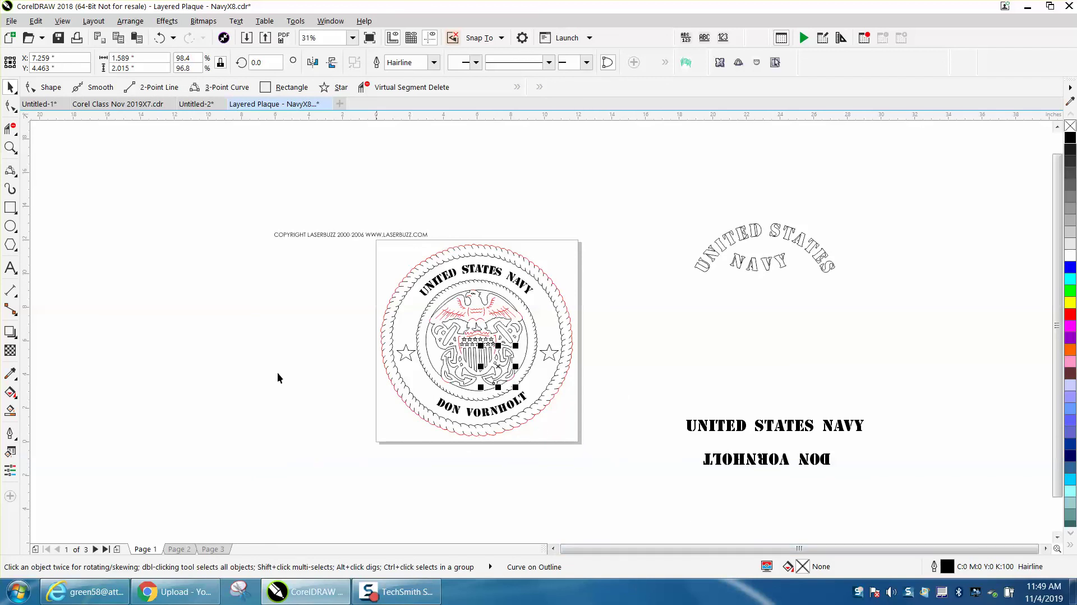
pyautogui.click(10, 148)
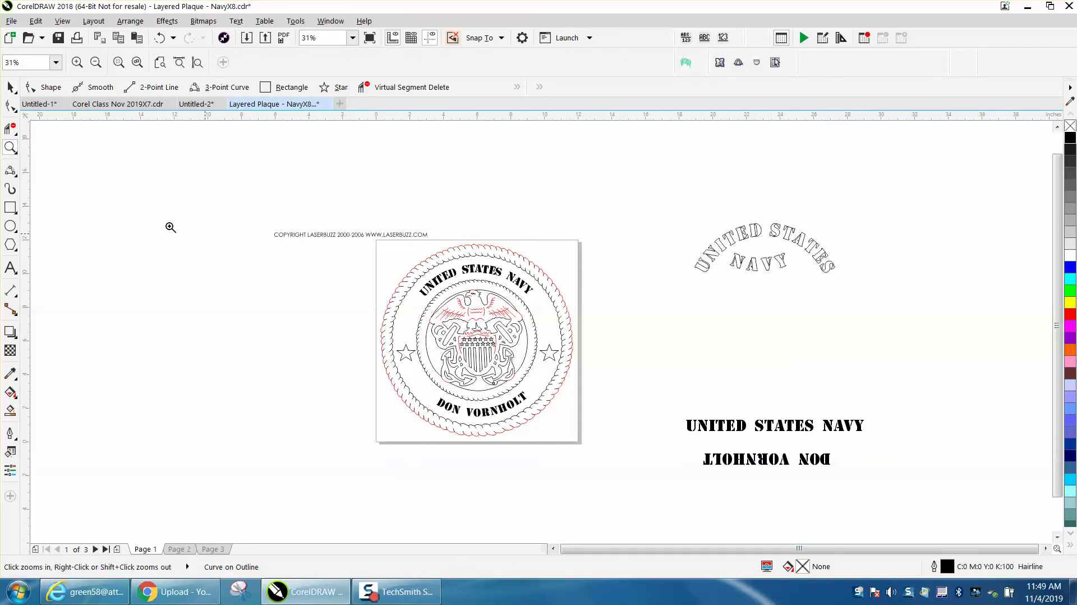
pyautogui.click(7, 87)
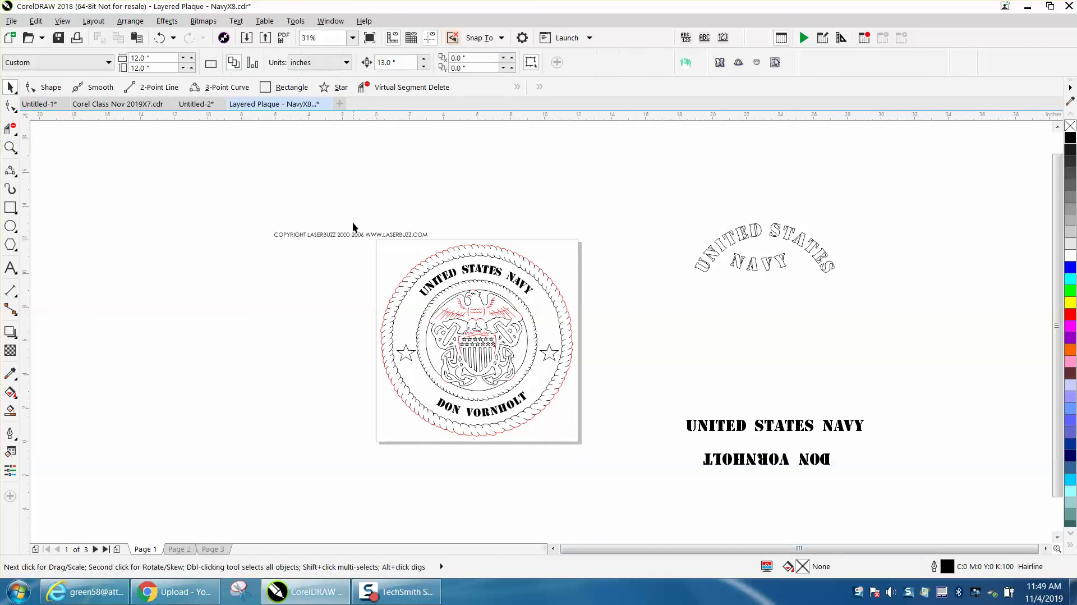
pyautogui.click(9, 149)
pyautogui.click(530, 434)
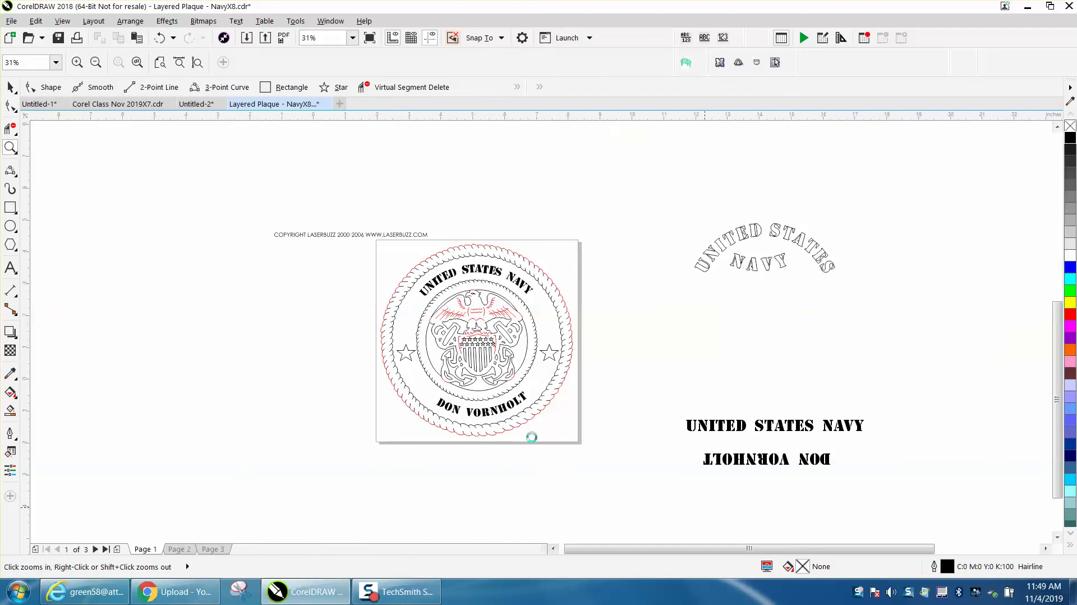
pyautogui.click(9, 87)
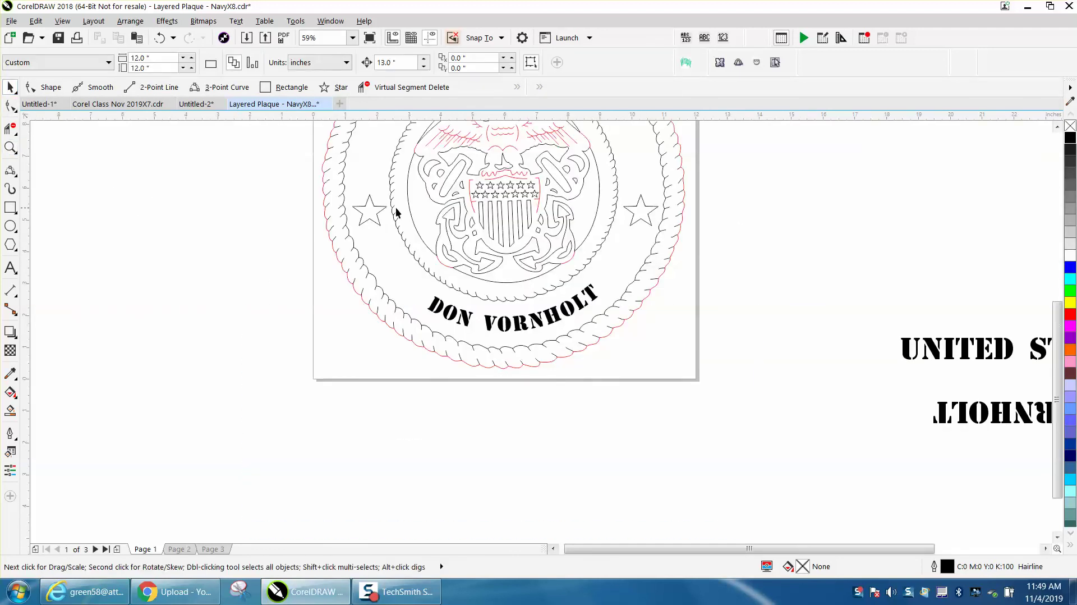
pyautogui.click(455, 209)
pyautogui.press('Left')
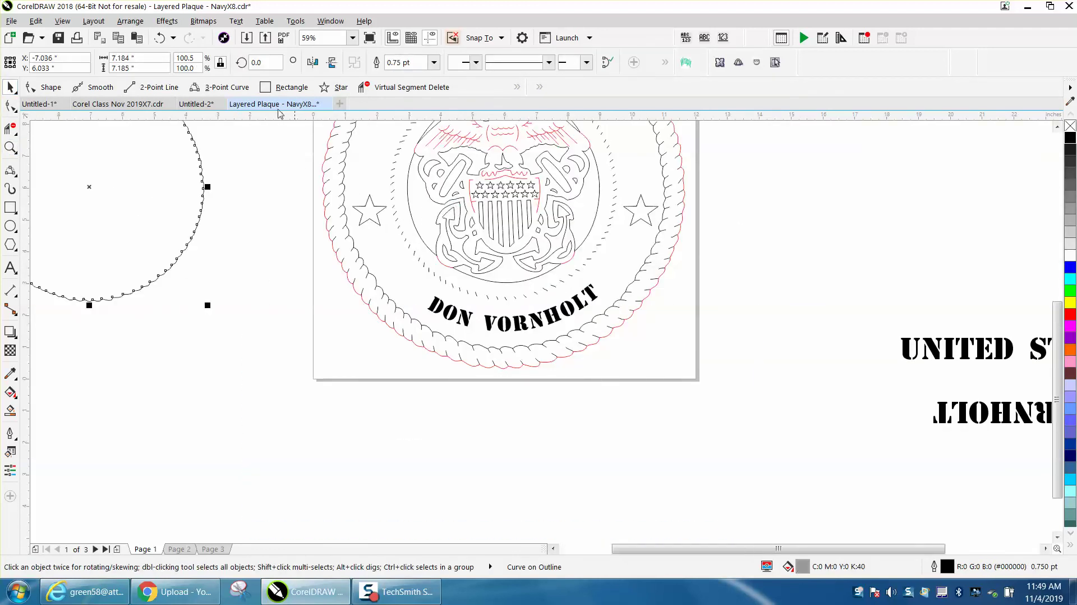
pyautogui.click(160, 37)
pyautogui.click(455, 268)
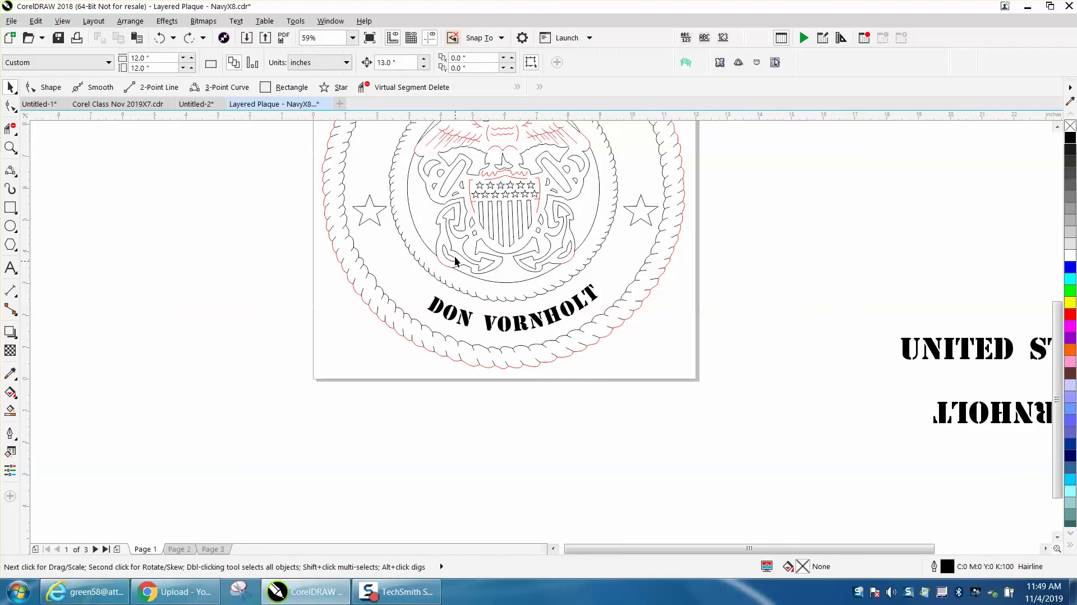
# Step: Nudge the left anchor's outline pieces and the shield's leftmost stripe 13 in left, off the plaque
pyautogui.click(452, 252)
pyautogui.press('Left')
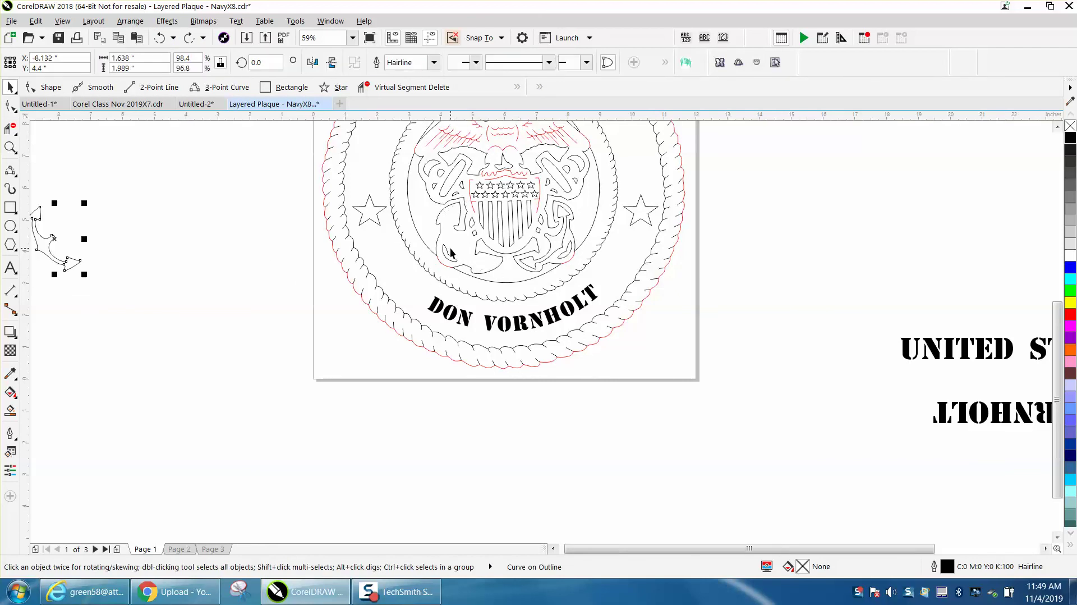
pyautogui.click(456, 230)
pyautogui.press('Left')
pyautogui.click(474, 225)
pyautogui.press('Left')
pyautogui.click(479, 223)
pyautogui.press('Left')
# Step: Move the inner rope ring's scalloped outline off the plaque, 13 in to the right of its original position
pyautogui.click(491, 227)
pyautogui.press('Left')
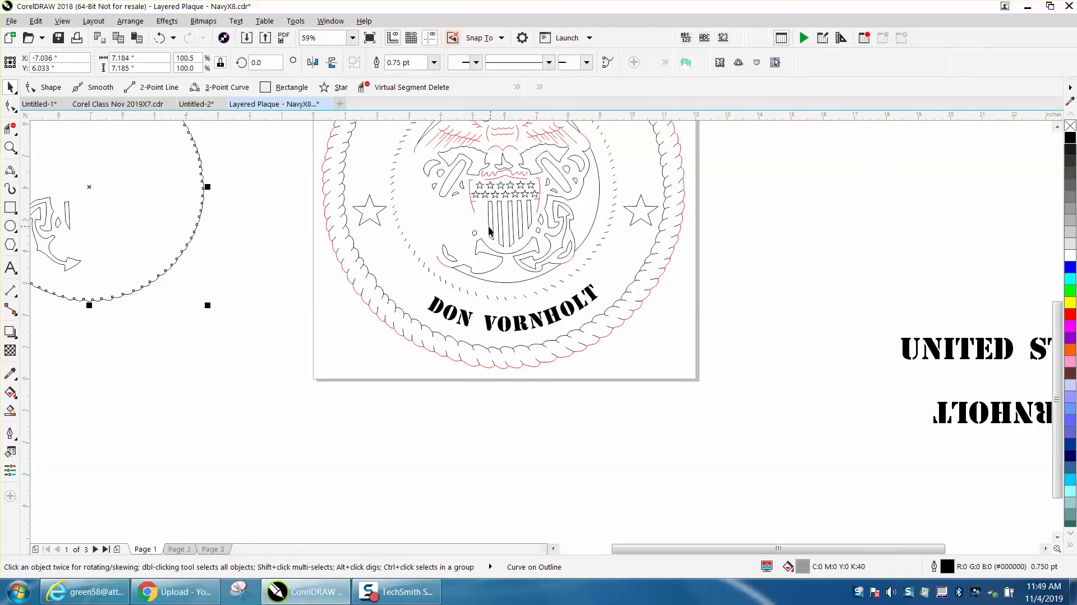
pyautogui.press('Right')
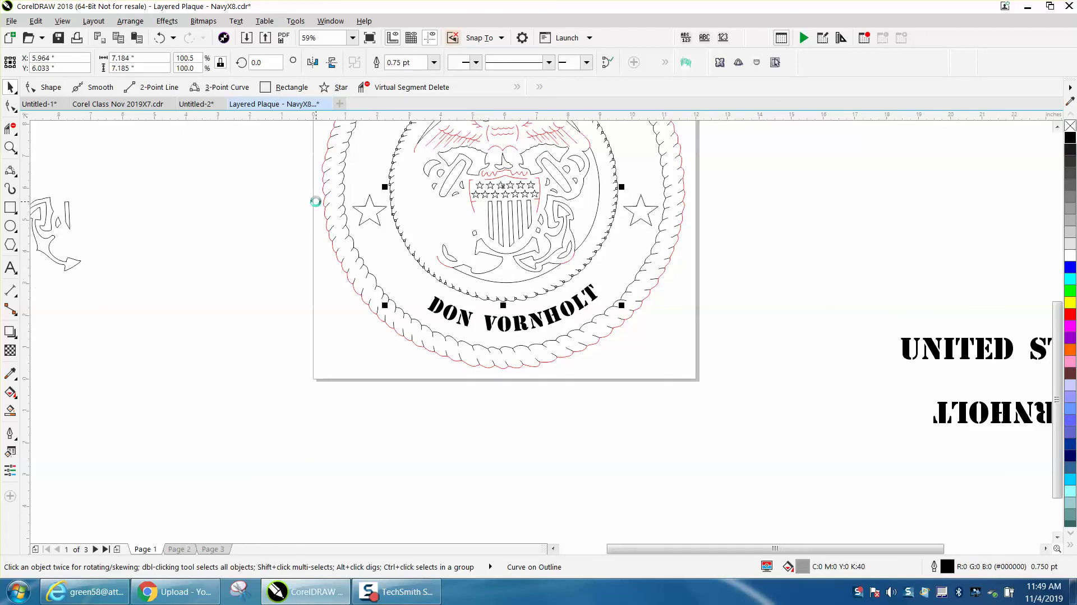
pyautogui.press('Right')
# Step: Nudge the large bottom piece between the anchors, the left small diamond and the left anchor's remaining piece 13 in left
pyautogui.click(510, 255)
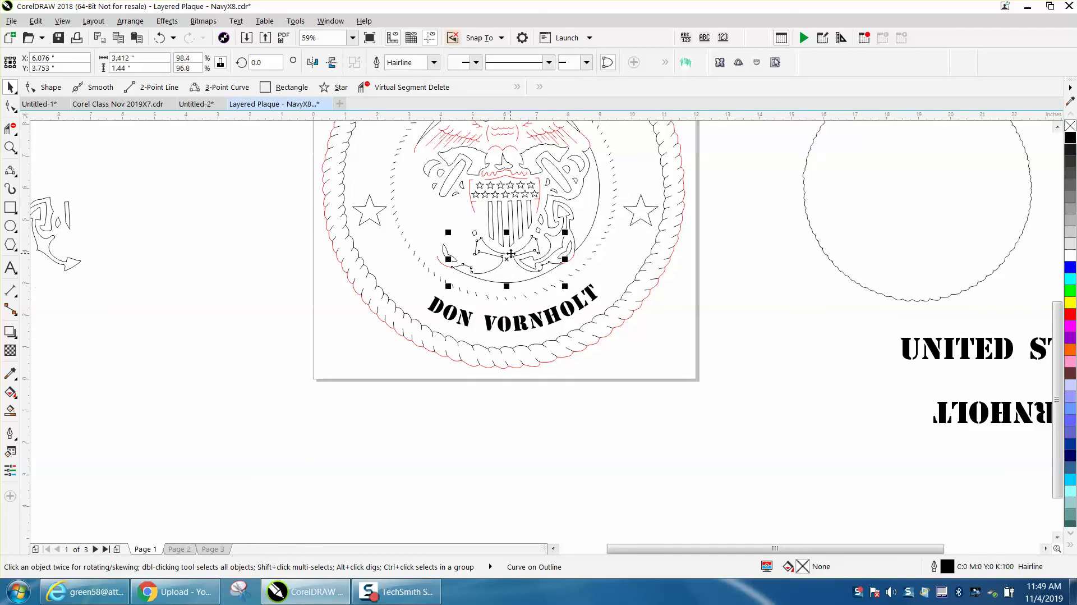
pyautogui.press('Left')
pyautogui.click(475, 232)
pyautogui.press('Left')
pyautogui.click(447, 252)
pyautogui.press('Left')
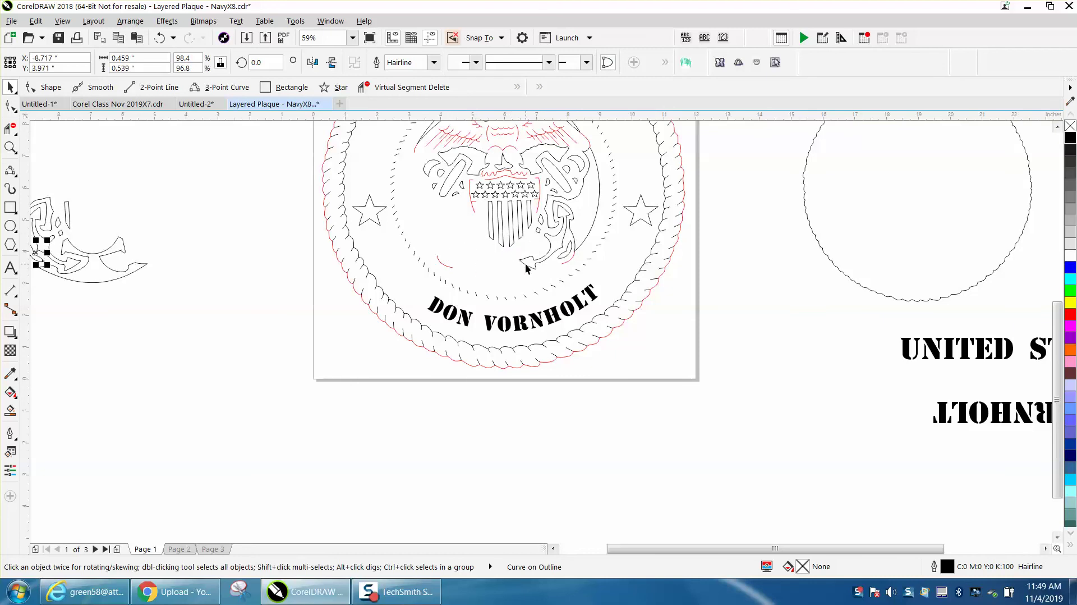
# Step: Nudge the right anchor's outline pieces and the adjoining edge piece 13 in left, off the plaque
pyautogui.click(527, 268)
pyautogui.press('Left')
pyautogui.click(567, 255)
pyautogui.press('Left')
pyautogui.click(549, 231)
pyautogui.press('Left')
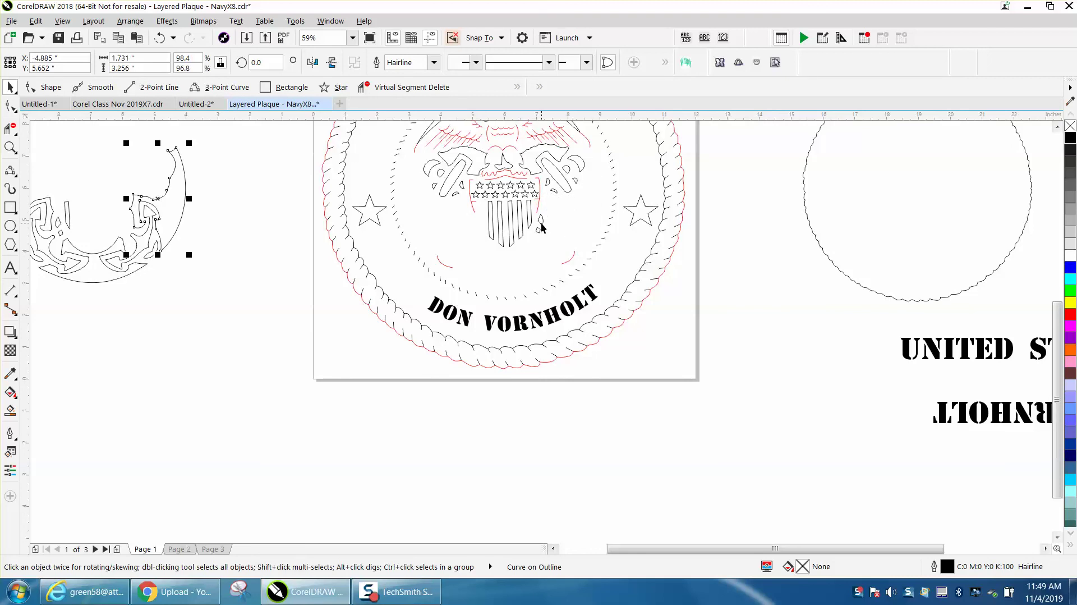
# Step: Nudge the small pieces beside the right anchor and the remaining shield stripes 13 in left, off the plaque
pyautogui.click(540, 223)
pyautogui.press('Left')
pyautogui.click(540, 229)
pyautogui.press('Left')
pyautogui.click(532, 223)
pyautogui.press('Left')
pyautogui.click(520, 225)
pyautogui.press('Left')
pyautogui.click(512, 231)
pyautogui.press('Left')
pyautogui.click(500, 228)
pyautogui.press('Left')
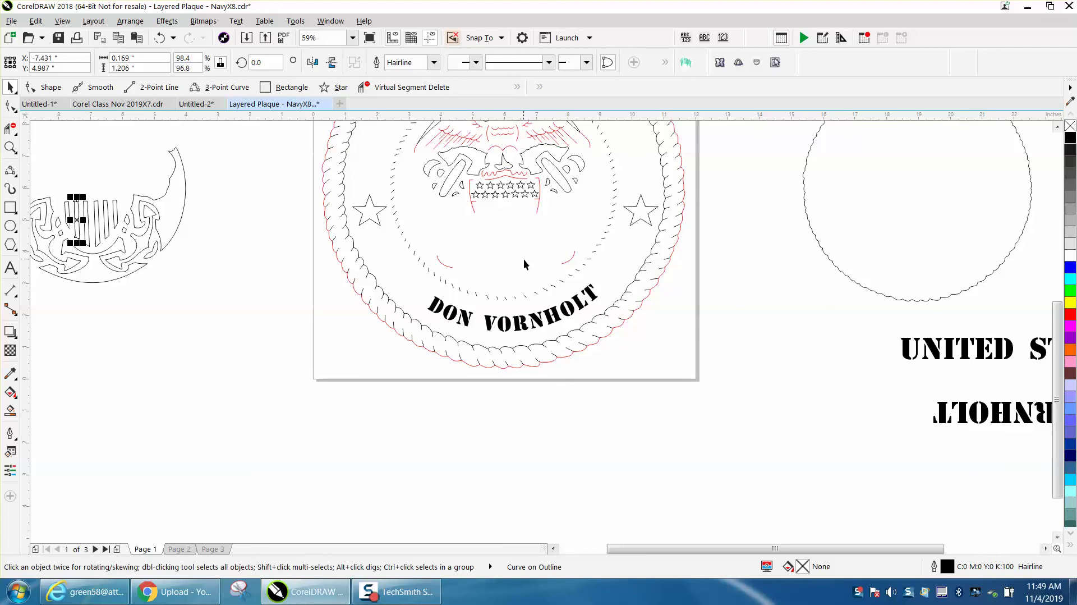
# Step: Select all the emblem pieces moved left of the plaque and set their outline colour to red
pyautogui.scroll(-2, 386, 257)
pyautogui.moveTo(122, 183); pyautogui.dragTo(312, 292)
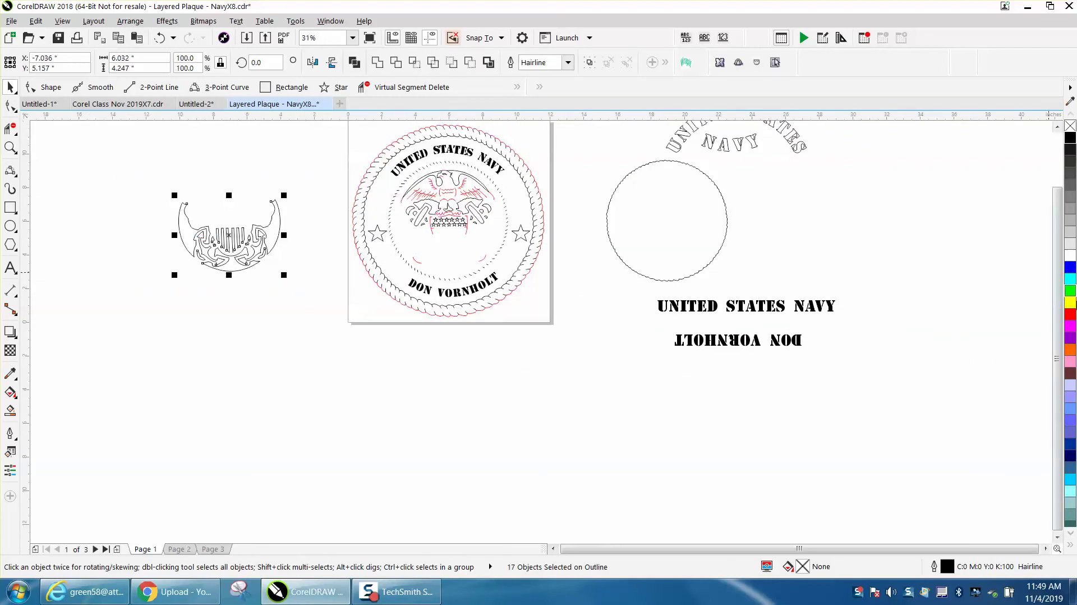
pyautogui.rightClick(1069, 315)
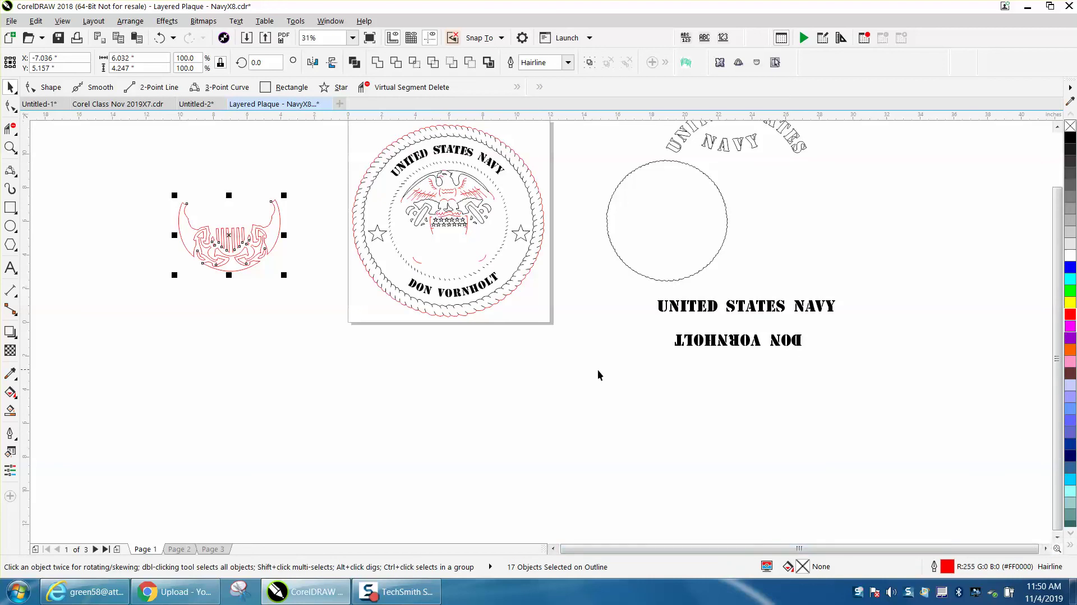
# Step: Recolour the two short red arcs at the emblem's lower left and lower right with a black outline
pyautogui.click(10, 147)
pyautogui.moveTo(408, 253); pyautogui.dragTo(655, 346)
pyautogui.rightClick(647, 328)
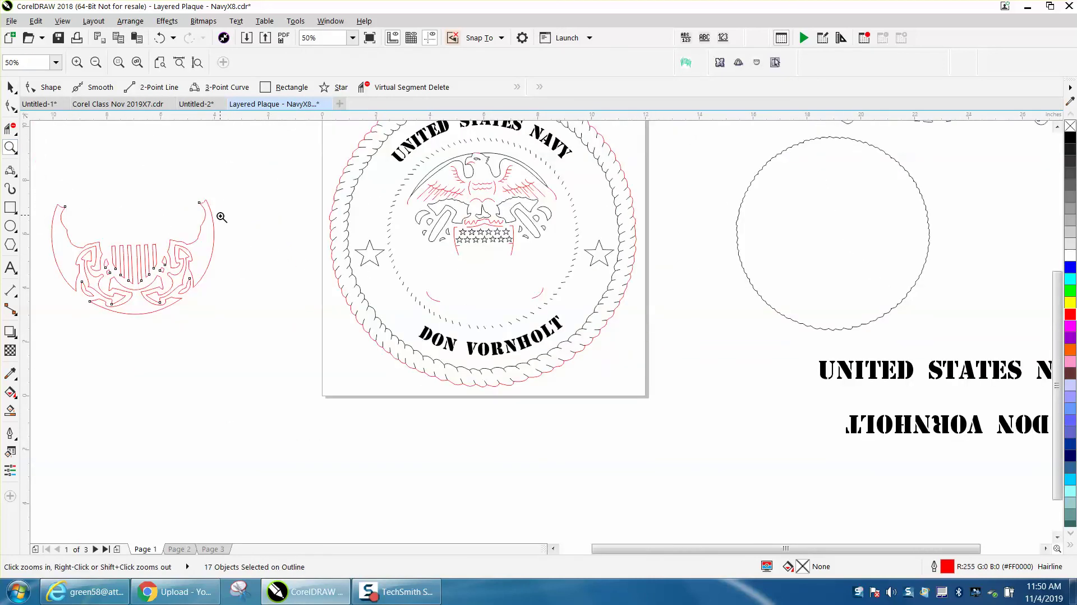
pyautogui.click(10, 87)
pyautogui.click(432, 288)
pyautogui.click(433, 301)
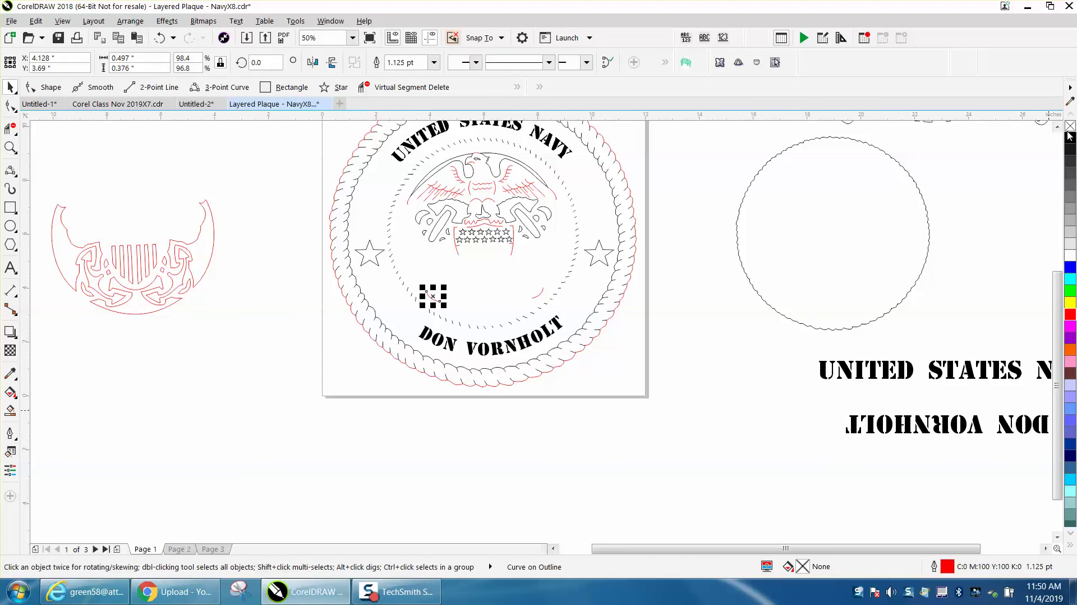
pyautogui.rightClick(1070, 139)
pyautogui.click(652, 376)
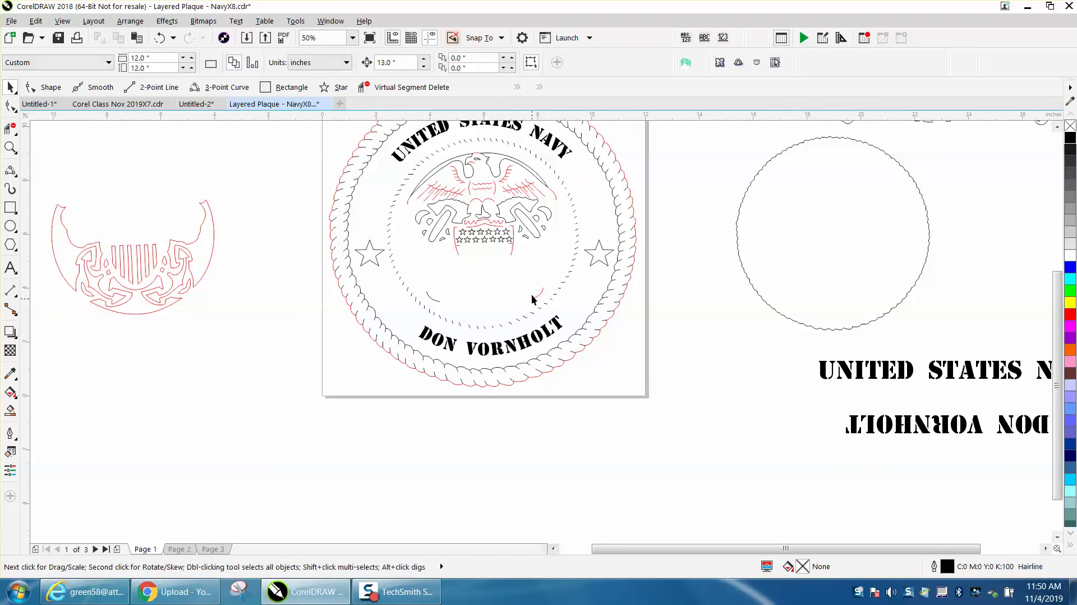
pyautogui.click(535, 297)
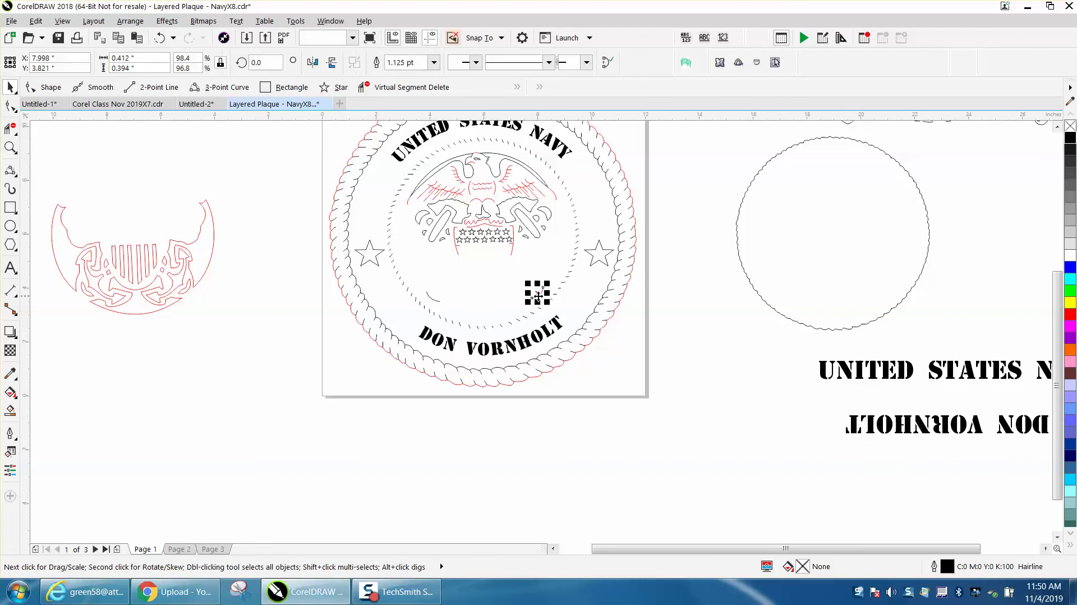
pyautogui.rightClick(1070, 139)
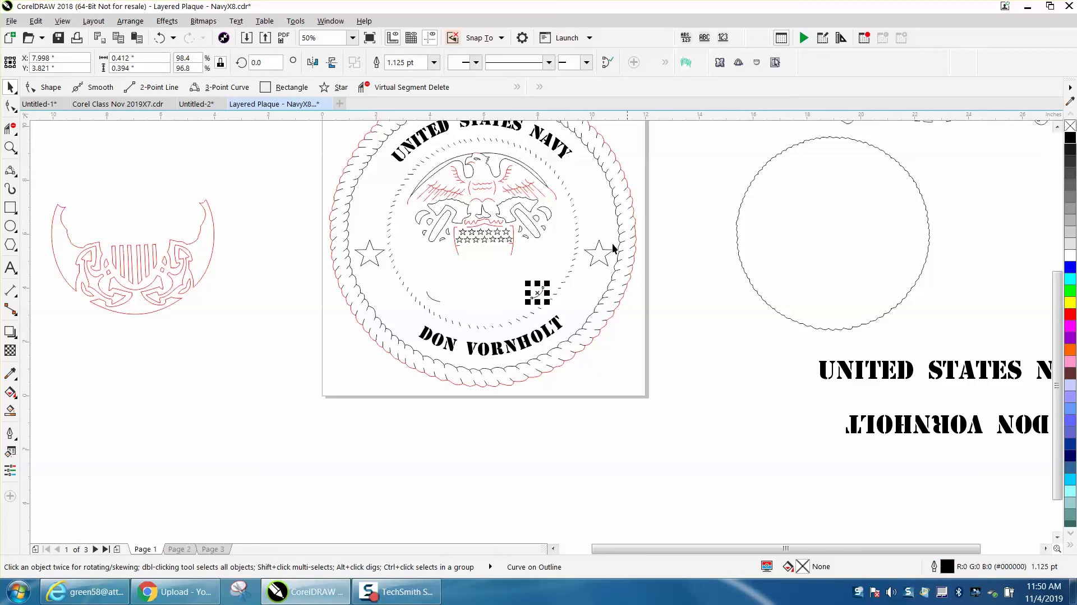
# Step: Nudge the two large arc-shaped outline pieces at the top of the eagle 13 in left, off the plaque
pyautogui.click(541, 179)
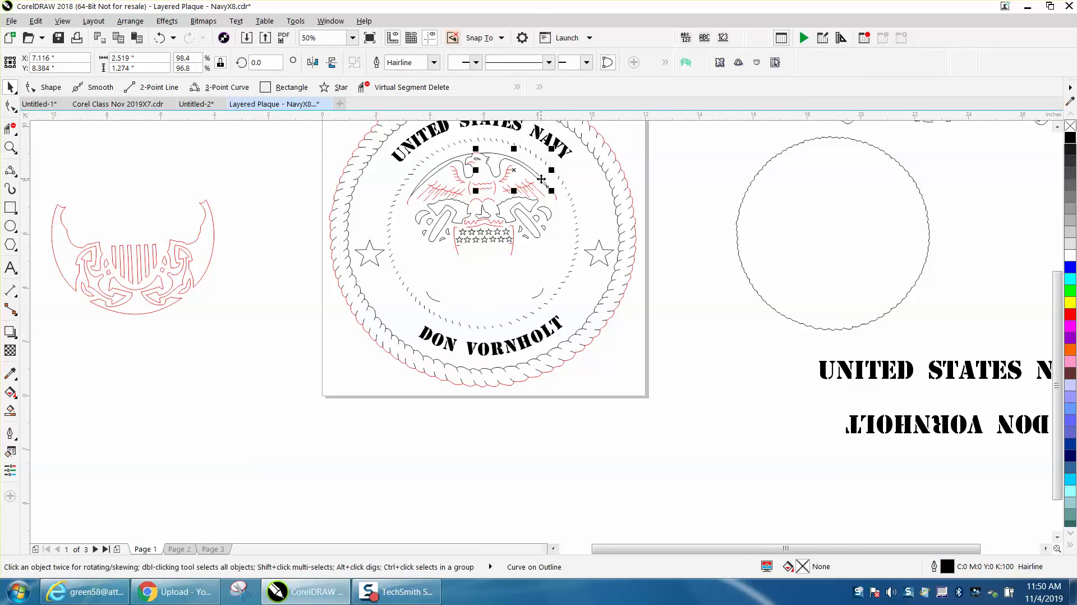
pyautogui.press('Left')
pyautogui.click(457, 162)
pyautogui.press('Left')
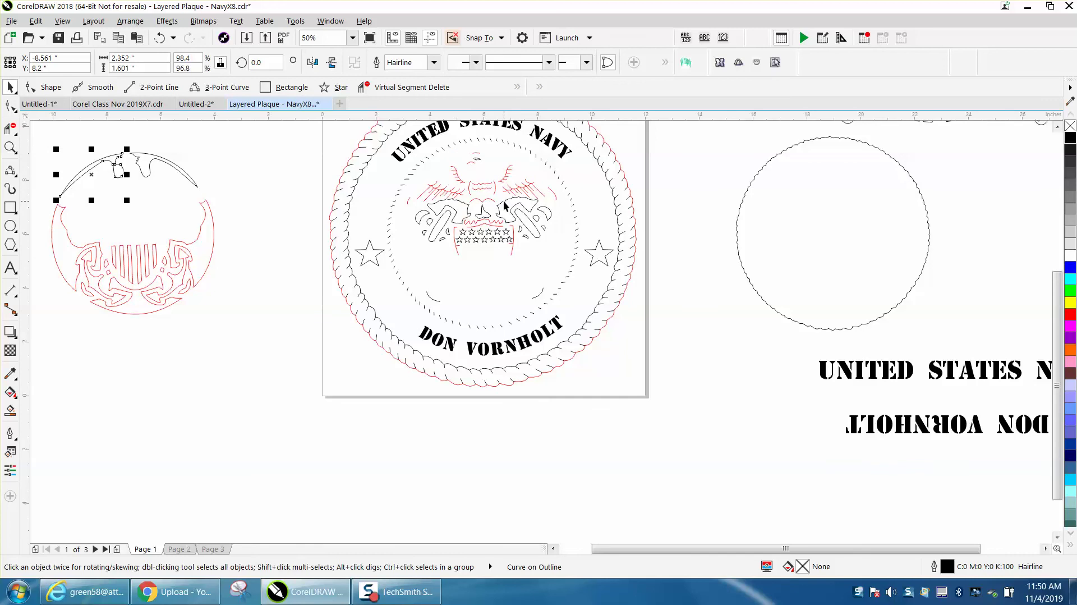
# Step: Nudge the large and small black outline pieces beside the shield's upper right 13 in left, off the plaque
pyautogui.click(504, 200)
pyautogui.press('Left')
pyautogui.click(520, 211)
pyautogui.press('Left')
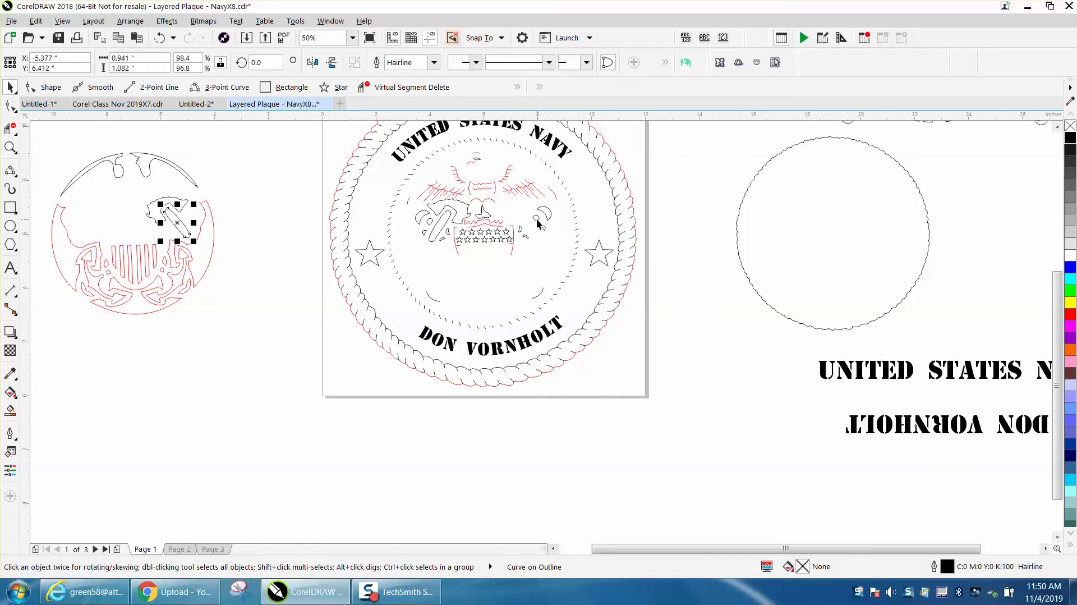
pyautogui.click(545, 217)
pyautogui.press('Left')
pyautogui.click(523, 232)
pyautogui.press('Left')
# Step: Nudge the larger black outline pieces beside the shield's upper left 13 in left, off the plaque
pyautogui.click(436, 234)
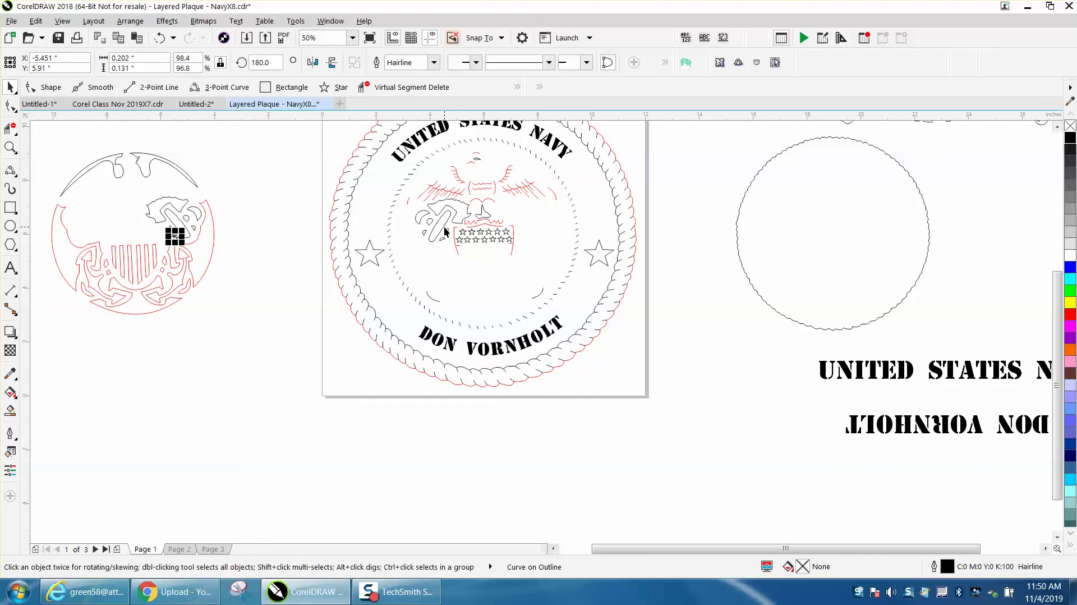
pyautogui.press('Left')
pyautogui.click(454, 210)
pyautogui.press('Left')
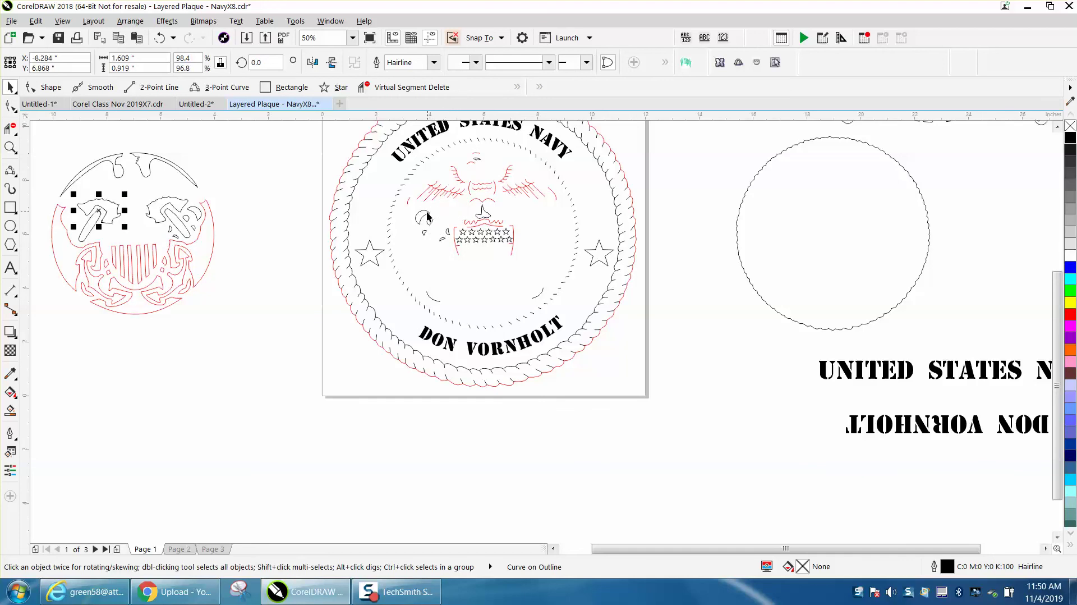
pyautogui.click(426, 218)
pyautogui.press('Left')
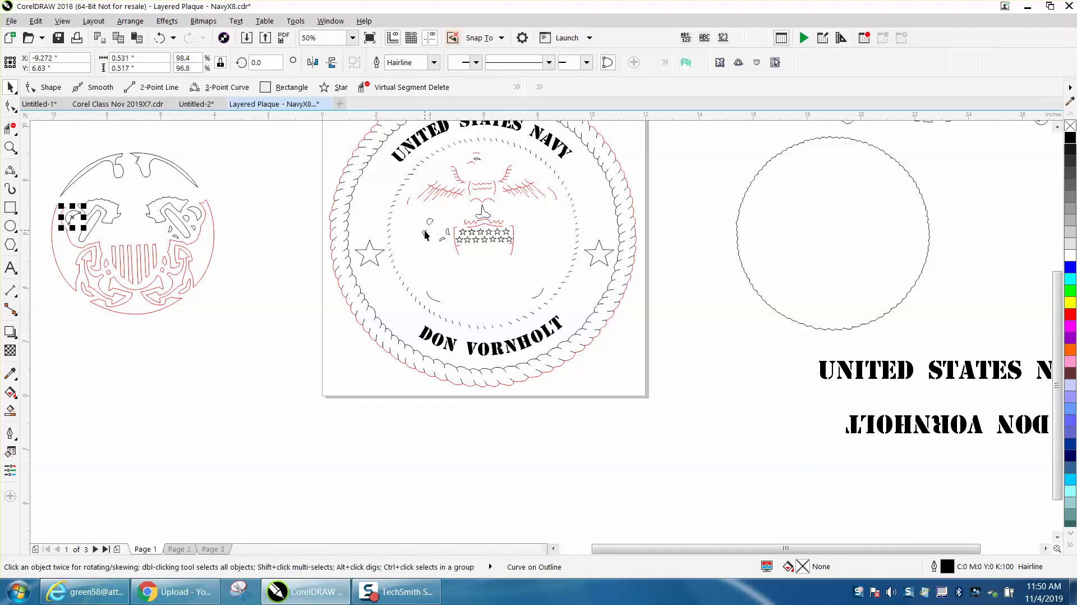
# Step: Nudge the remaining small black outline pieces on the shield's left side 13 in left, off the plaque
pyautogui.click(425, 233)
pyautogui.press('Left')
pyautogui.click(429, 222)
pyautogui.press('Left')
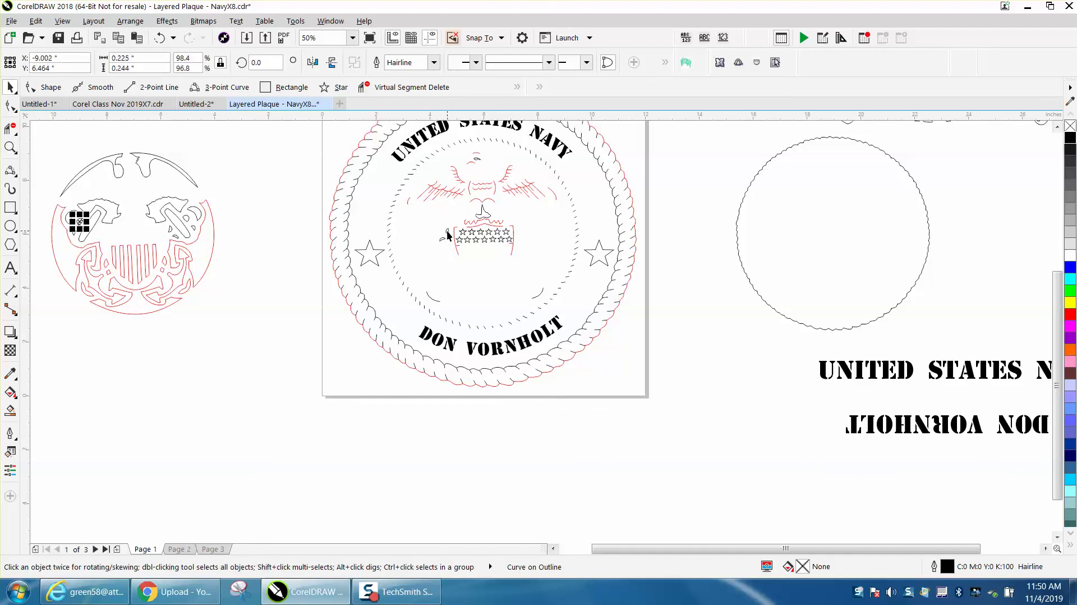
pyautogui.click(443, 239)
pyautogui.press('Left')
pyautogui.click(441, 240)
pyautogui.press('Left')
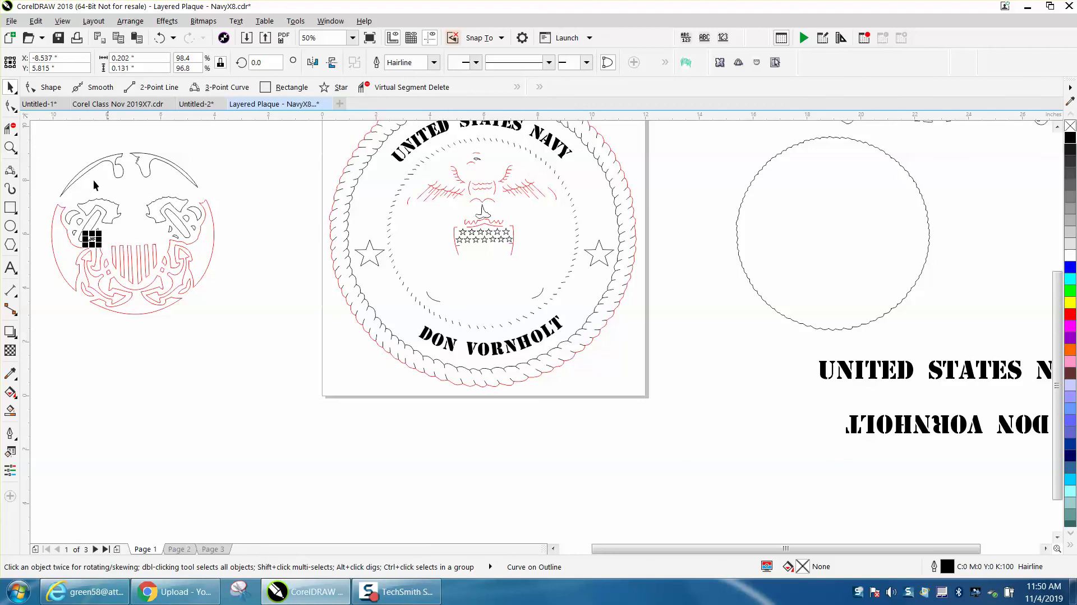
# Step: Nudge each star in the shield's upper row 13 in left to join the separated emblem pieces
pyautogui.click(10, 147)
pyautogui.moveTo(423, 203); pyautogui.dragTo(635, 297)
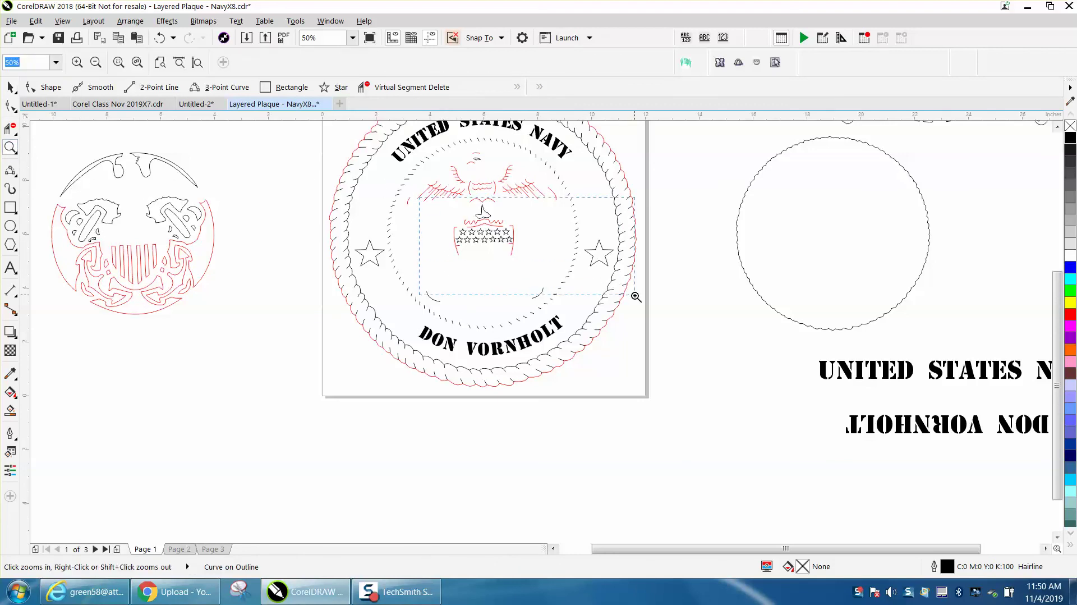
pyautogui.click(11, 87)
pyautogui.click(271, 276)
pyautogui.moveTo(271, 277); pyautogui.dragTo(309, 276)
pyautogui.press('Left')
pyautogui.click(341, 277)
pyautogui.press('Left')
pyautogui.click(380, 278)
pyautogui.press('Left')
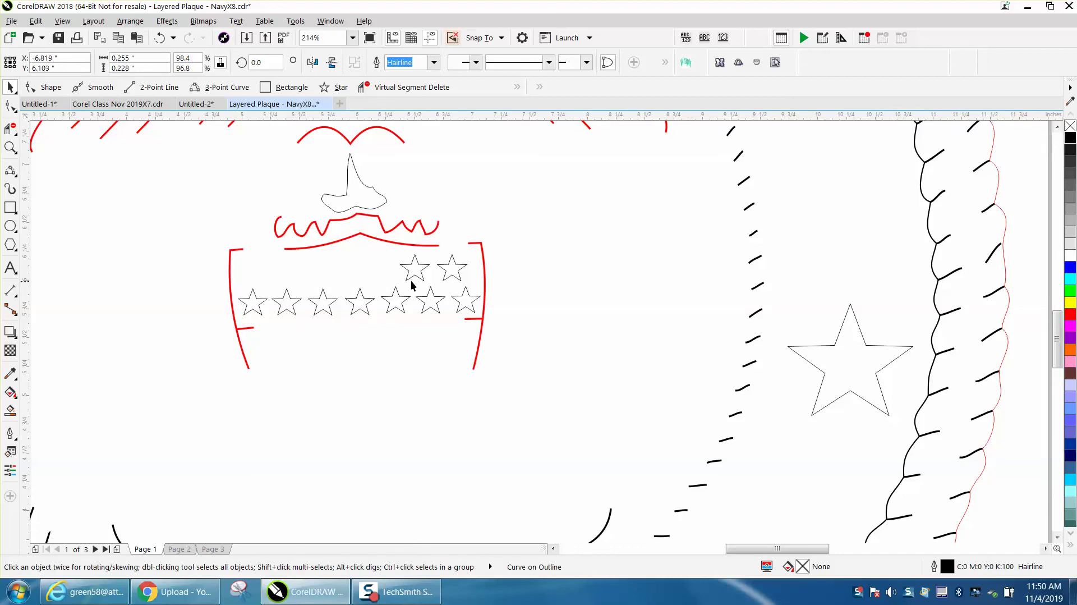
pyautogui.click(415, 281)
pyautogui.press('Left')
pyautogui.click(451, 272)
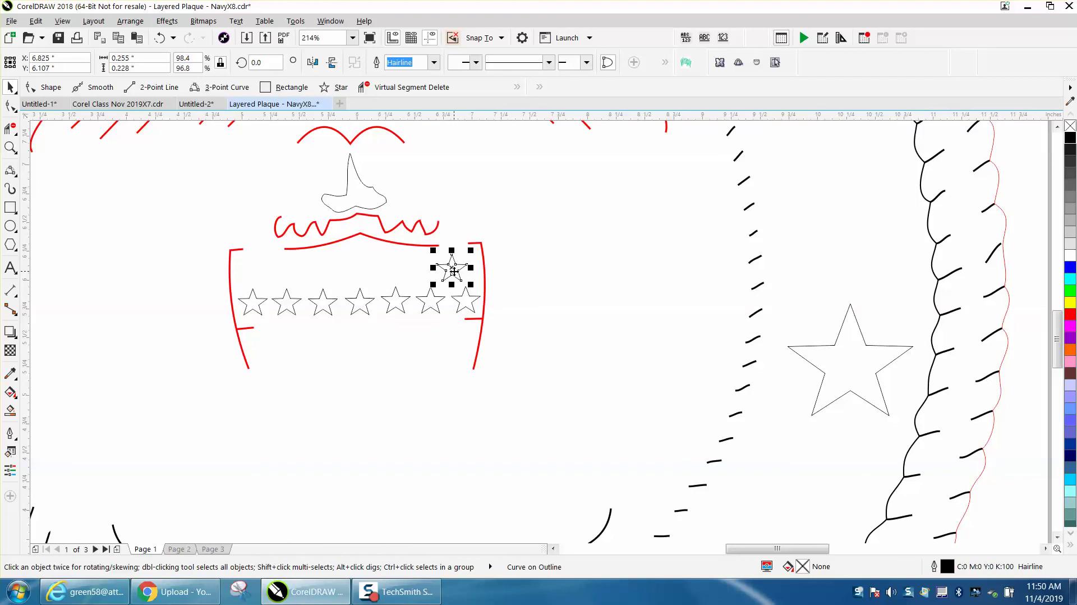
pyautogui.press('Left')
# Step: Nudge each star in the shield's lower row 13 in left to join the separated emblem pieces
pyautogui.click(466, 303)
pyautogui.press('Left')
pyautogui.click(431, 303)
pyautogui.press('Left')
pyautogui.click(395, 303)
pyautogui.press('Left')
pyautogui.click(362, 305)
pyautogui.press('Left')
pyautogui.click(321, 304)
pyautogui.press('Left')
pyautogui.click(286, 303)
pyautogui.press('Left')
pyautogui.click(255, 304)
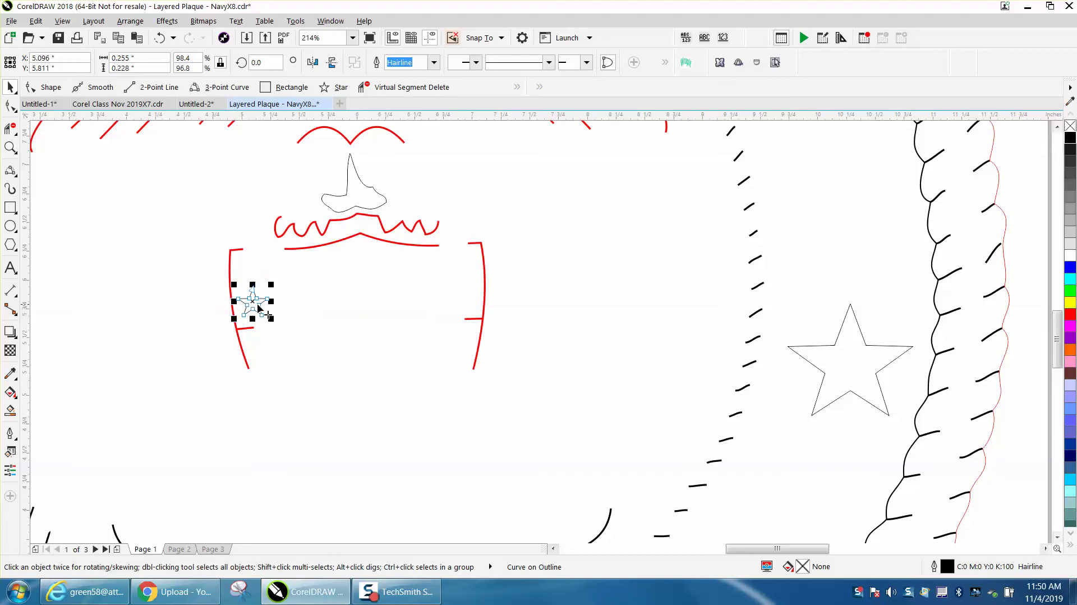
pyautogui.press('Left')
# Step: Nudge the black outline piece above the shield and the small piece at the eagle's head 13 in left, off the plaque
pyautogui.click(365, 210)
pyautogui.press('Left')
pyautogui.scroll(-2, 540, 308)
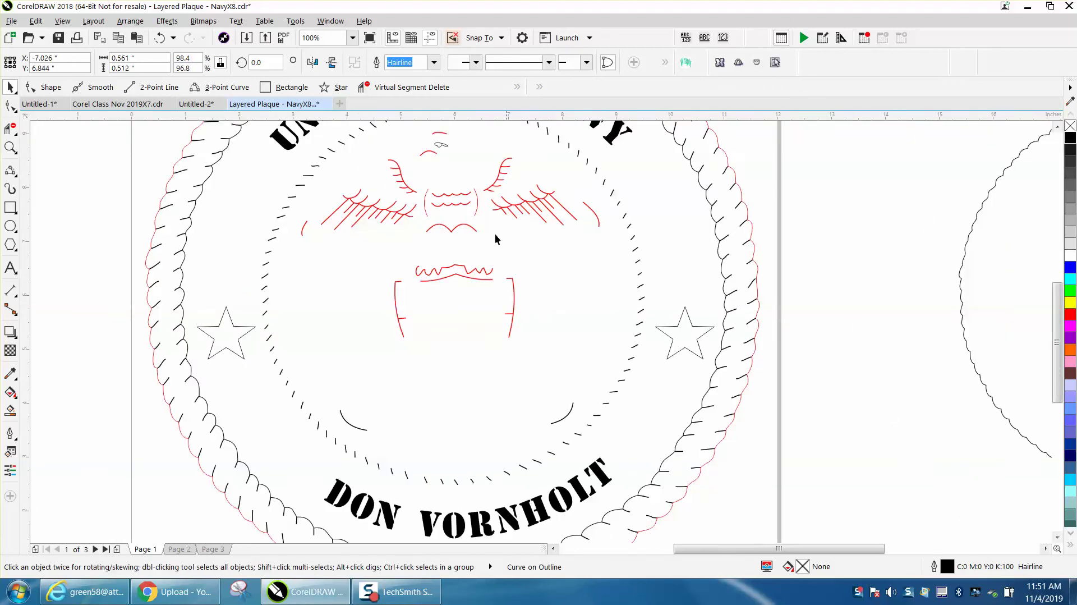
pyautogui.click(442, 145)
pyautogui.press('Left')
pyautogui.press('Left')
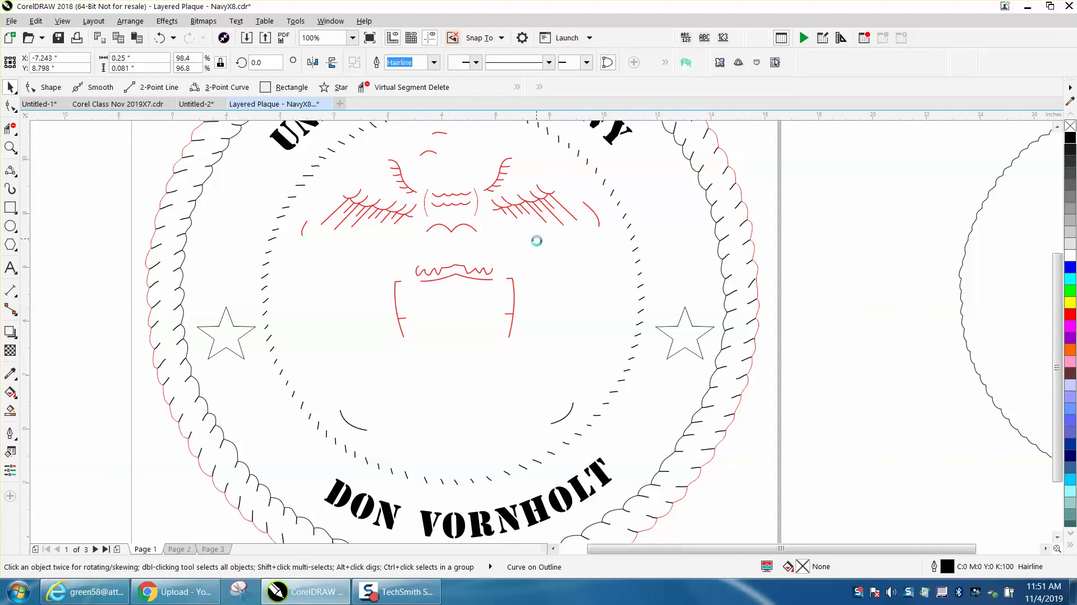
# Step: Select all the separated emblem pieces left of the plaque and set their outline colour to red
pyautogui.scroll(-1, 536, 239)
pyautogui.moveTo(58, 156); pyautogui.dragTo(275, 354)
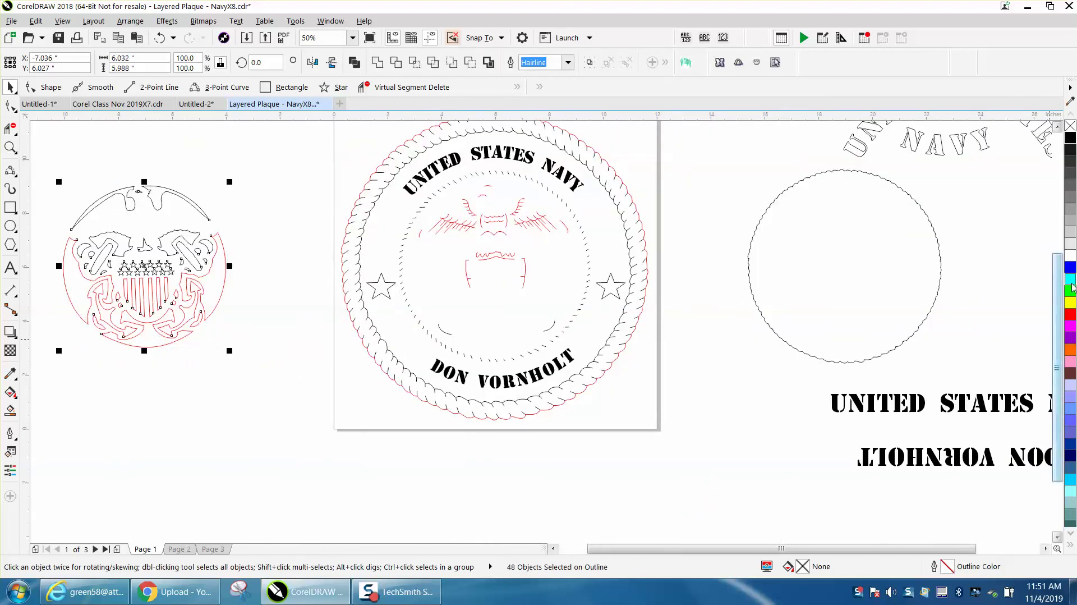
pyautogui.rightClick(1070, 325)
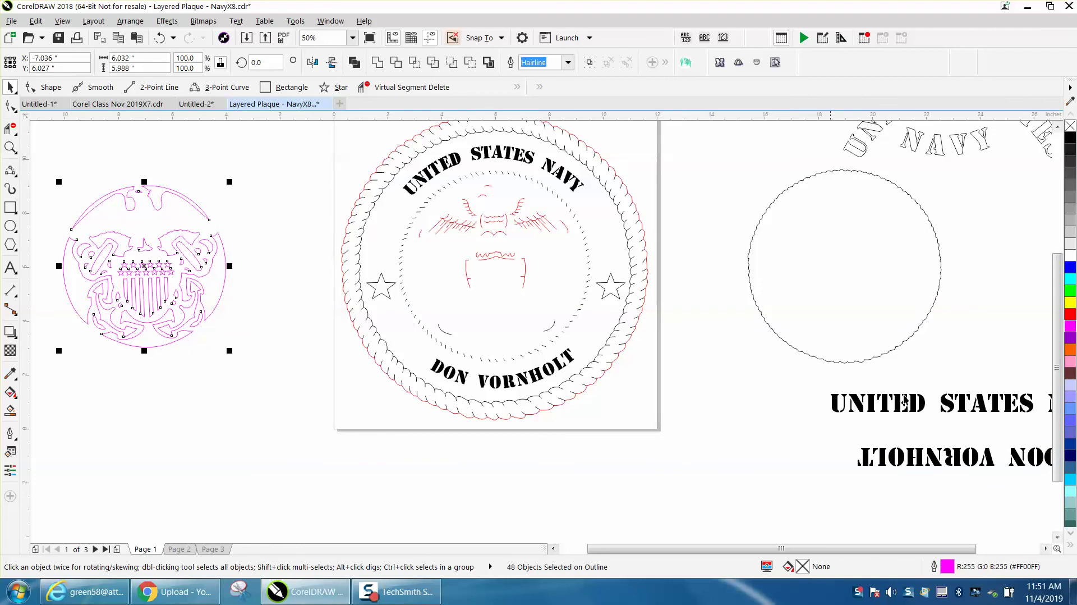
pyautogui.rightClick(1070, 314)
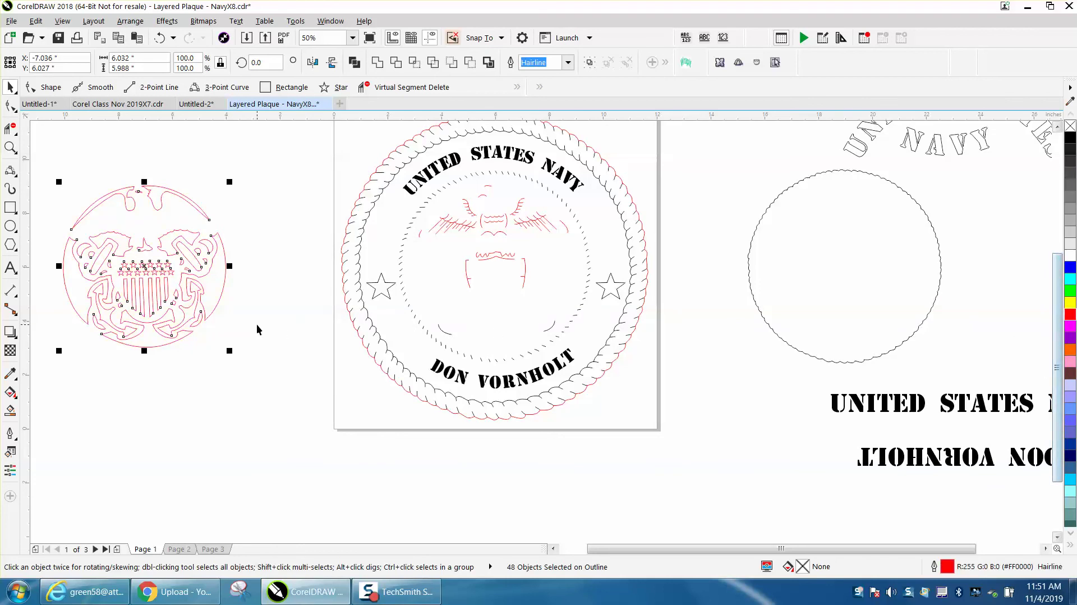
pyautogui.click(257, 324)
pyautogui.click(203, 214)
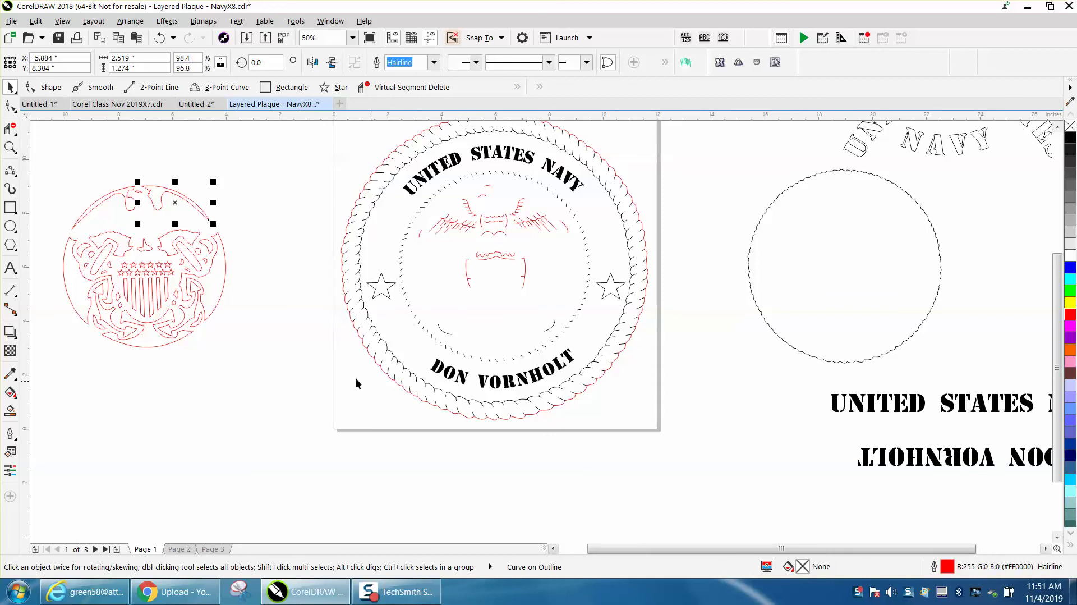
# Step: Switch to the Freehand Pick tool and nudge the plaque's outer red scalloped edge 13 in right, off the page
pyautogui.click(10, 147)
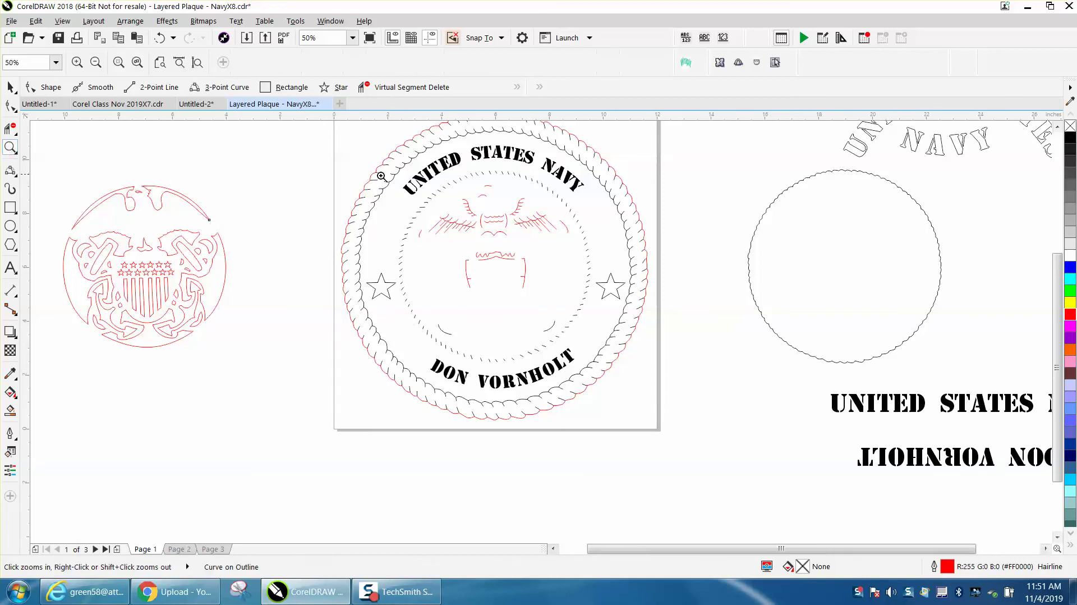
pyautogui.moveTo(372, 172); pyautogui.dragTo(740, 328)
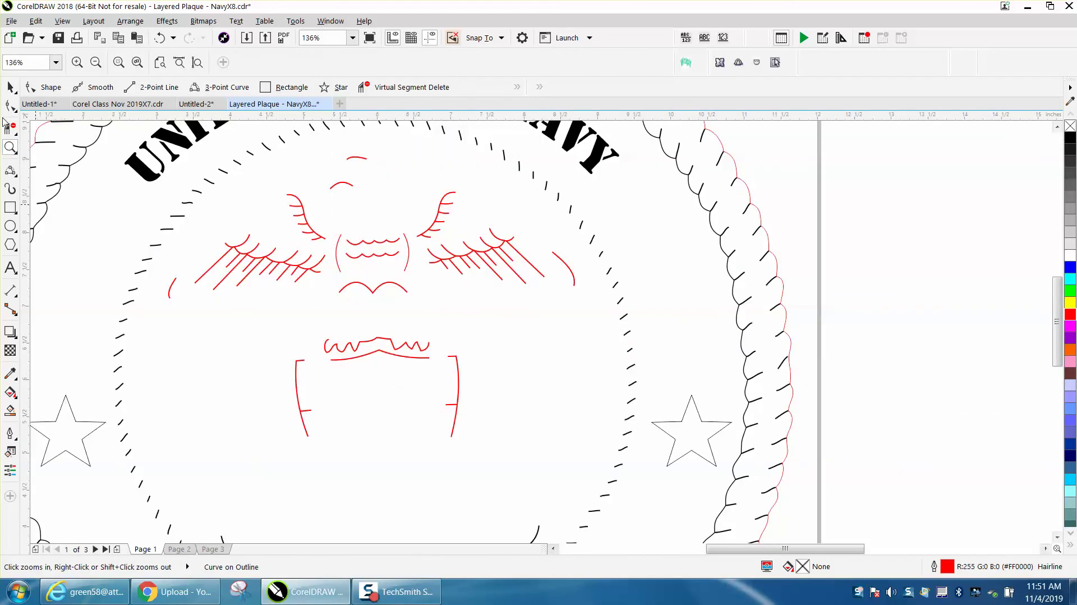
pyautogui.click(11, 88)
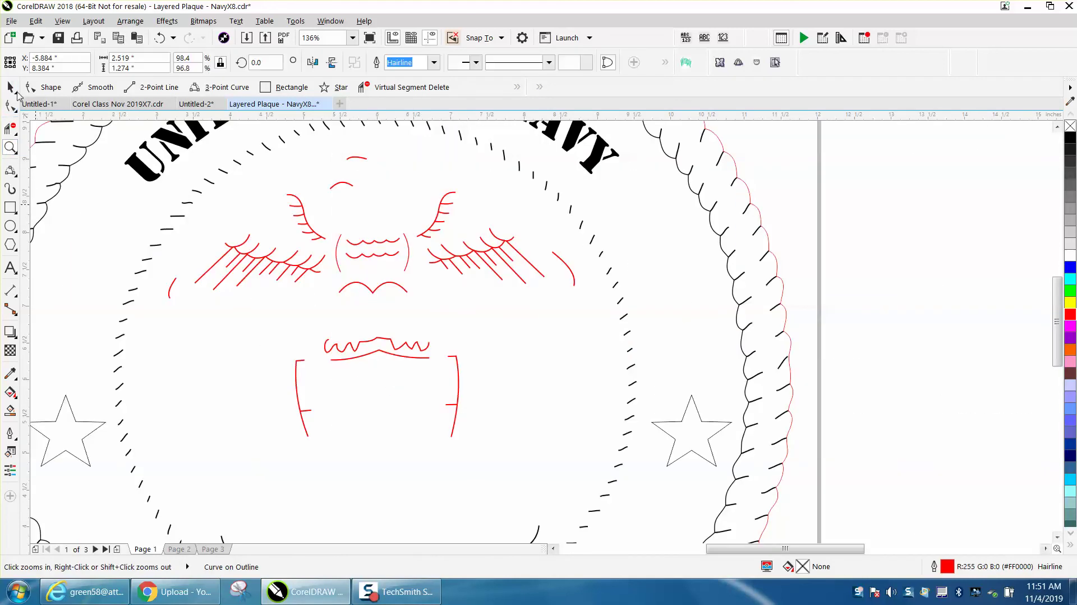
pyautogui.click(427, 230)
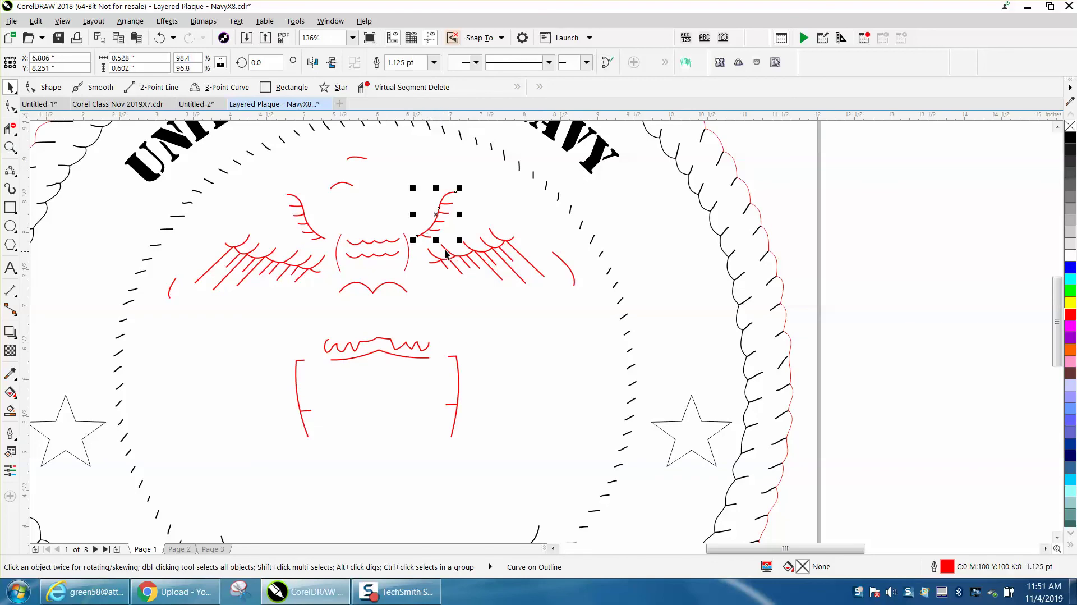
pyautogui.click(16, 94)
pyautogui.click(52, 103)
pyautogui.click(466, 473)
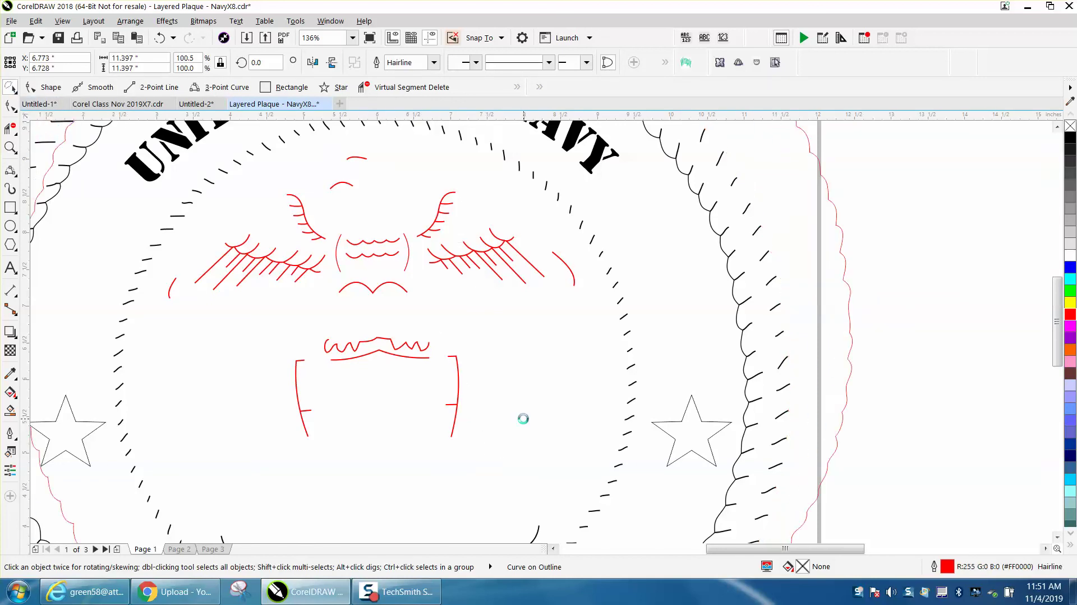
pyautogui.click(160, 38)
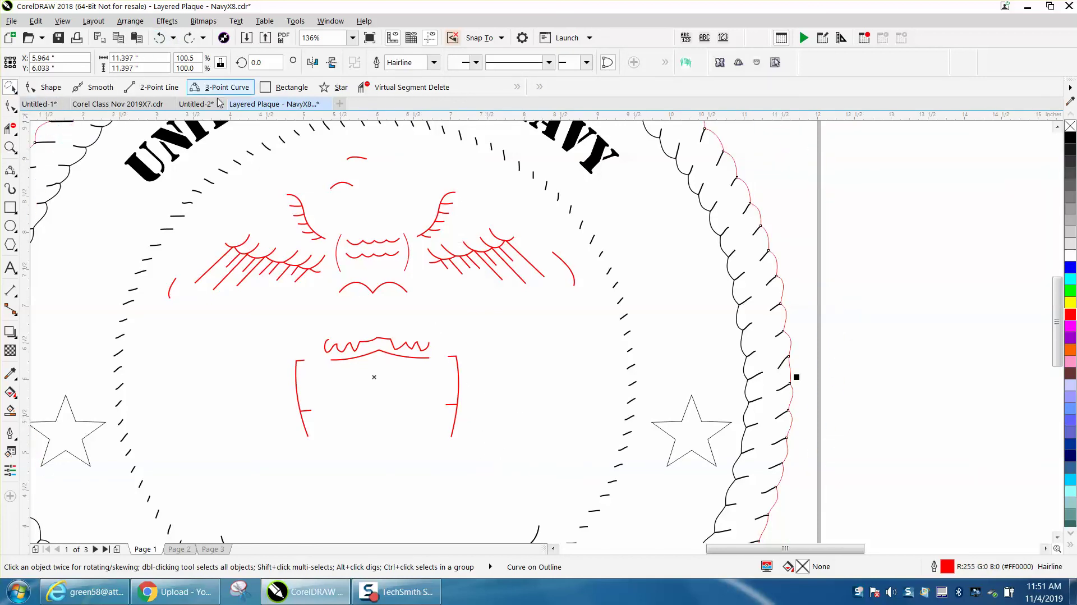
pyautogui.press('Right')
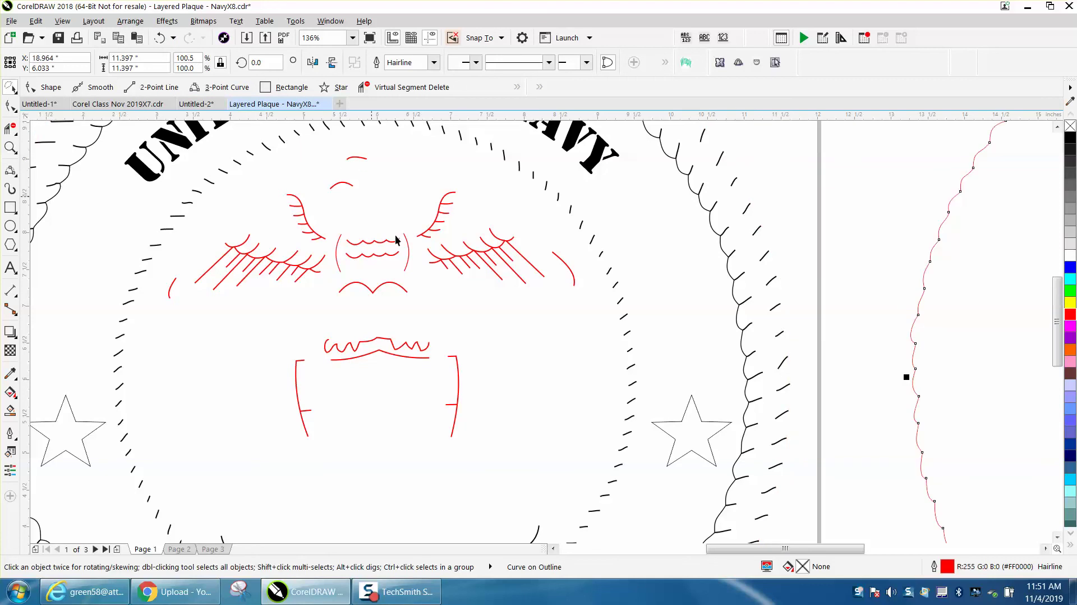
# Step: Undo the accidental move of the black scalloped rope edge and nudge it 13 in right, off the page
pyautogui.moveTo(432, 470)
pyautogui.mouseDown()
pyautogui.moveTo(451, 471)
pyautogui.moveTo(500, 426)
pyautogui.mouseUp()
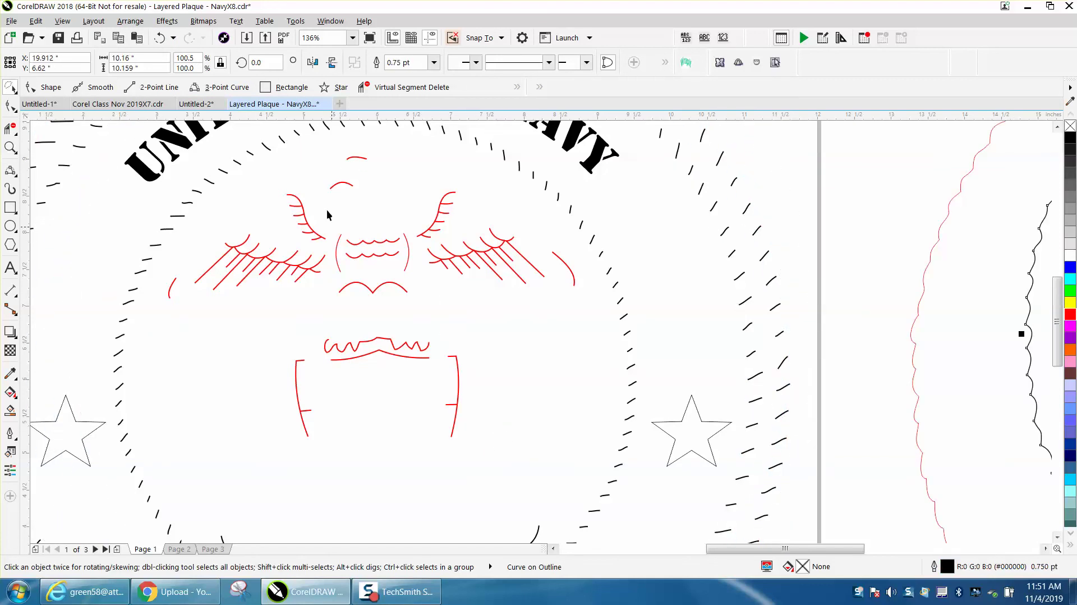
pyautogui.click(160, 38)
pyautogui.click(160, 37)
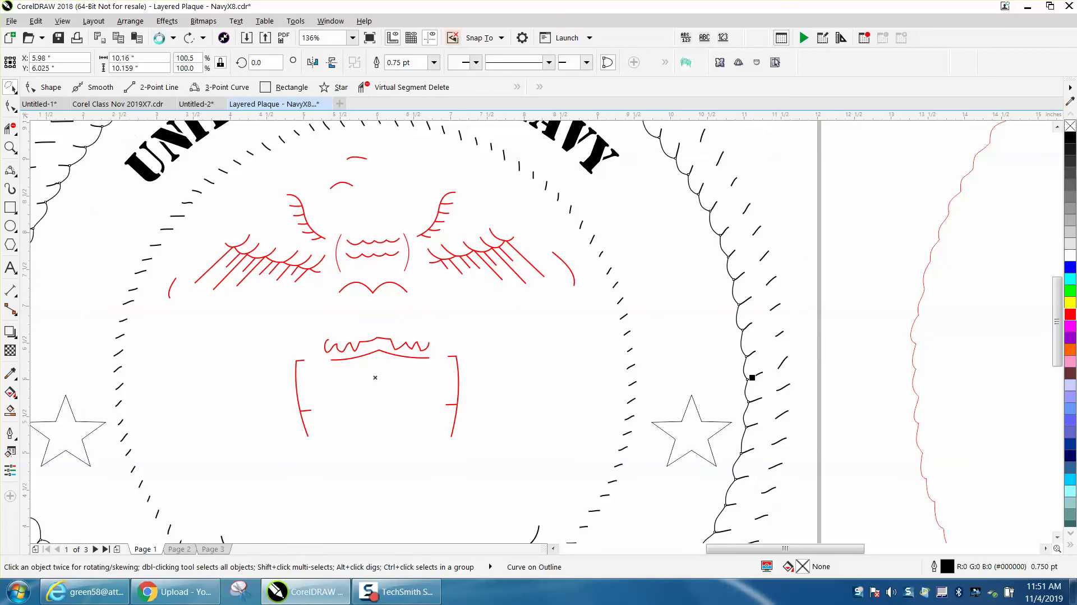
pyautogui.press('Right')
# Step: Select all the red detail lines left in the emblem and choose a 0.75 pt outline width for them
pyautogui.moveTo(420, 467)
pyautogui.mouseDown()
pyautogui.moveTo(456, 453)
pyautogui.moveTo(566, 339)
pyautogui.moveTo(576, 263)
pyautogui.moveTo(440, 158)
pyautogui.moveTo(349, 143)
pyautogui.moveTo(258, 170)
pyautogui.moveTo(171, 262)
pyautogui.moveTo(155, 300)
pyautogui.moveTo(158, 362)
pyautogui.moveTo(191, 445)
pyautogui.moveTo(245, 478)
pyautogui.mouseUp()
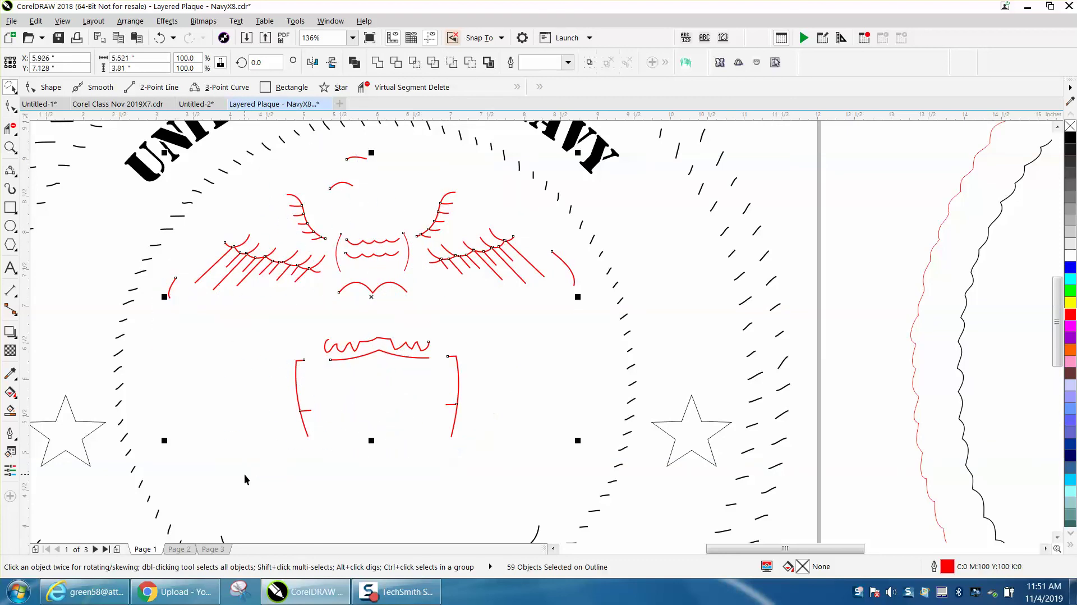
pyautogui.rightClick(956, 569)
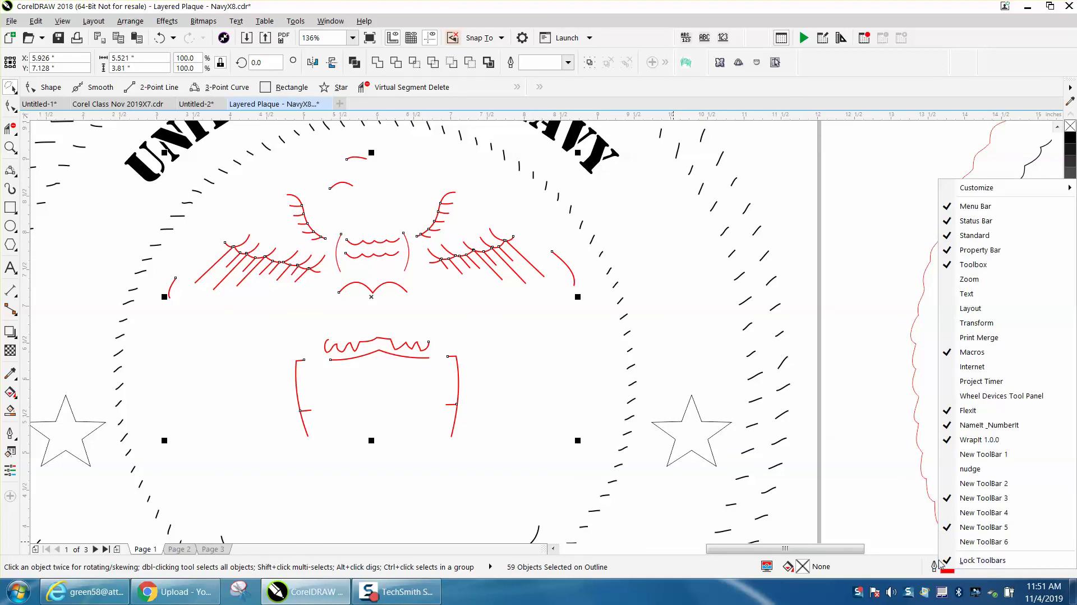
pyautogui.doubleClick(947, 570)
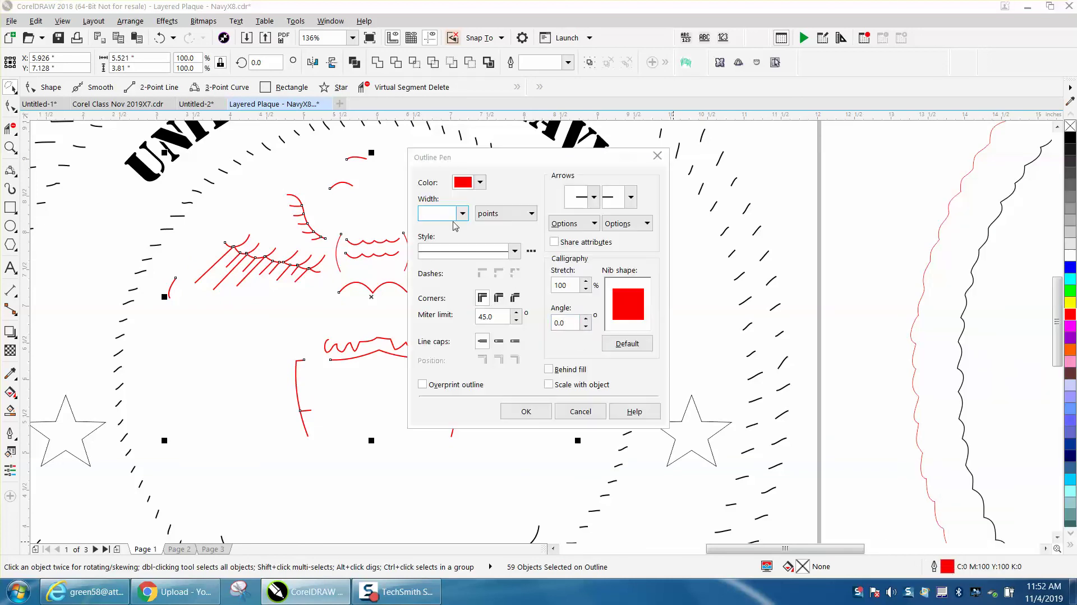
pyautogui.click(462, 213)
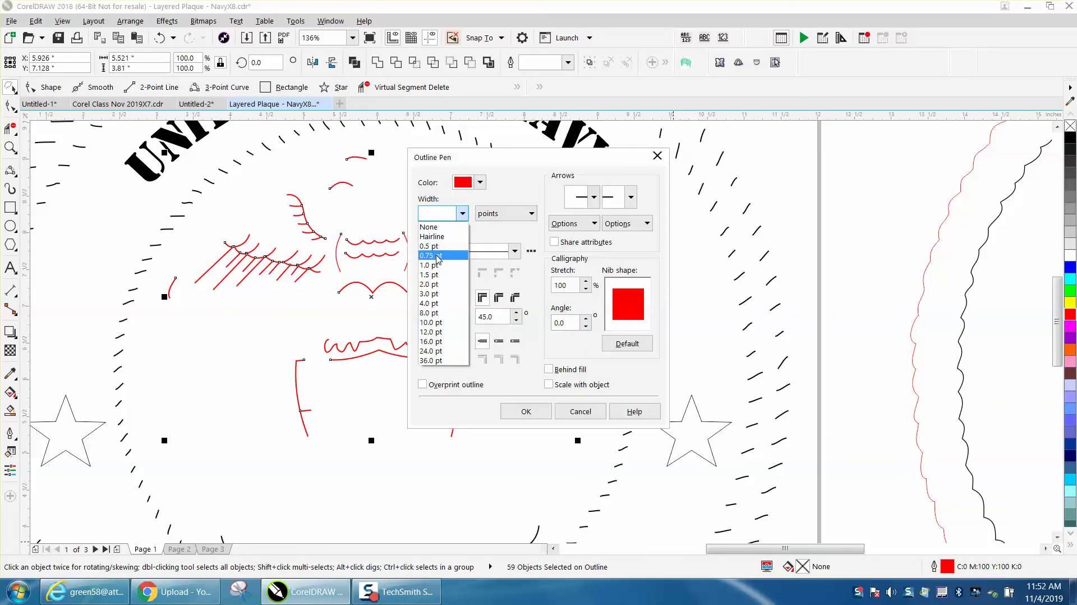
pyautogui.click(438, 256)
# Step: Set the selected emblem detail lines' outline colour to Black from the RGB Palette and apply the outline settings
pyautogui.click(481, 183)
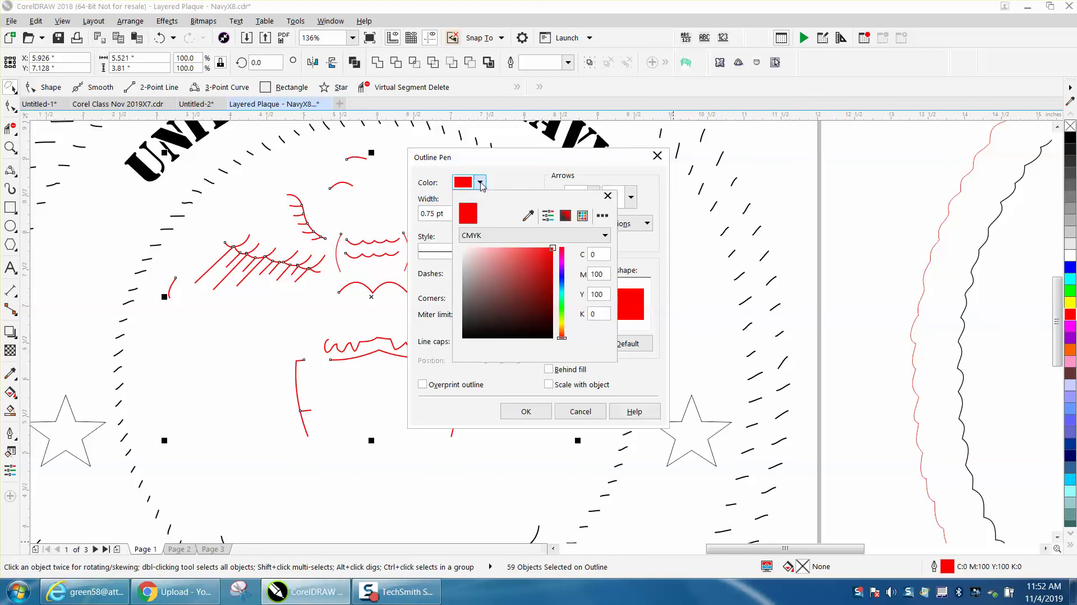
pyautogui.click(606, 236)
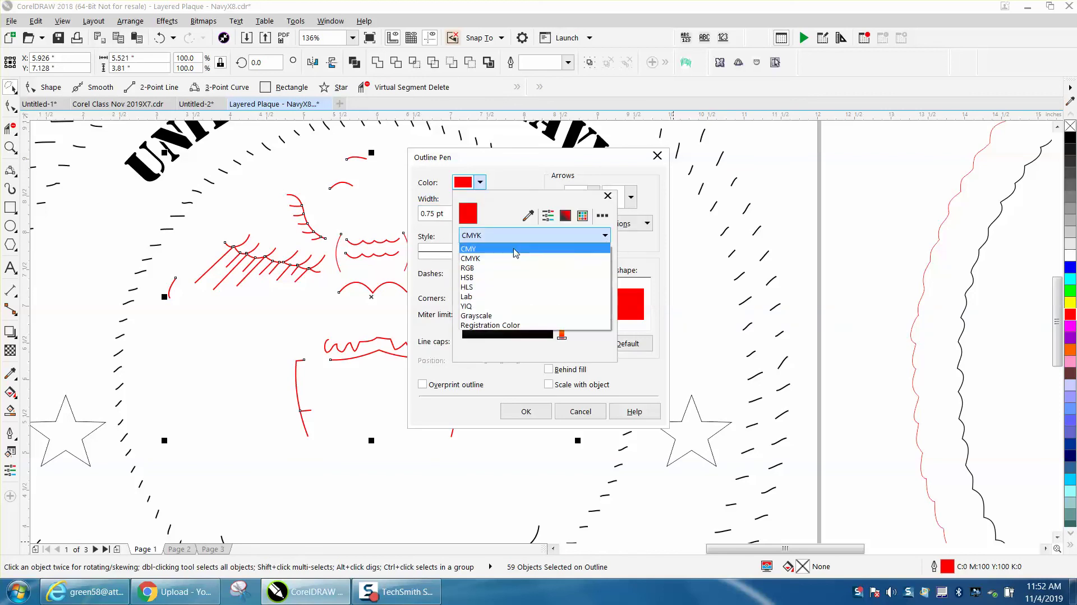
pyautogui.click(595, 267)
pyautogui.click(583, 216)
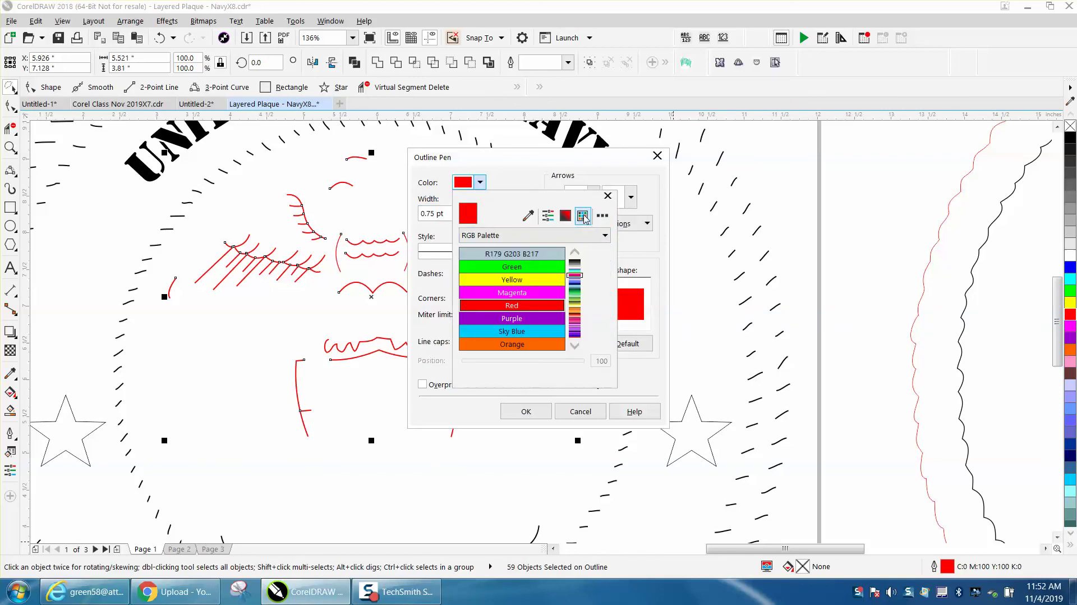
pyautogui.click(574, 254)
pyautogui.scroll(6, 575, 254)
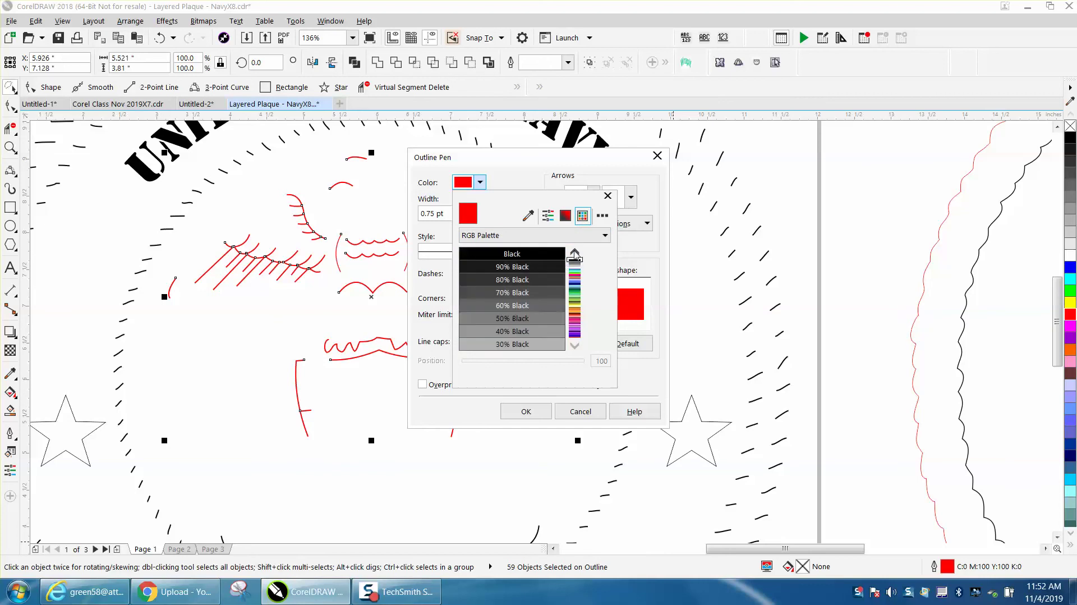
pyautogui.click(546, 254)
pyautogui.click(526, 413)
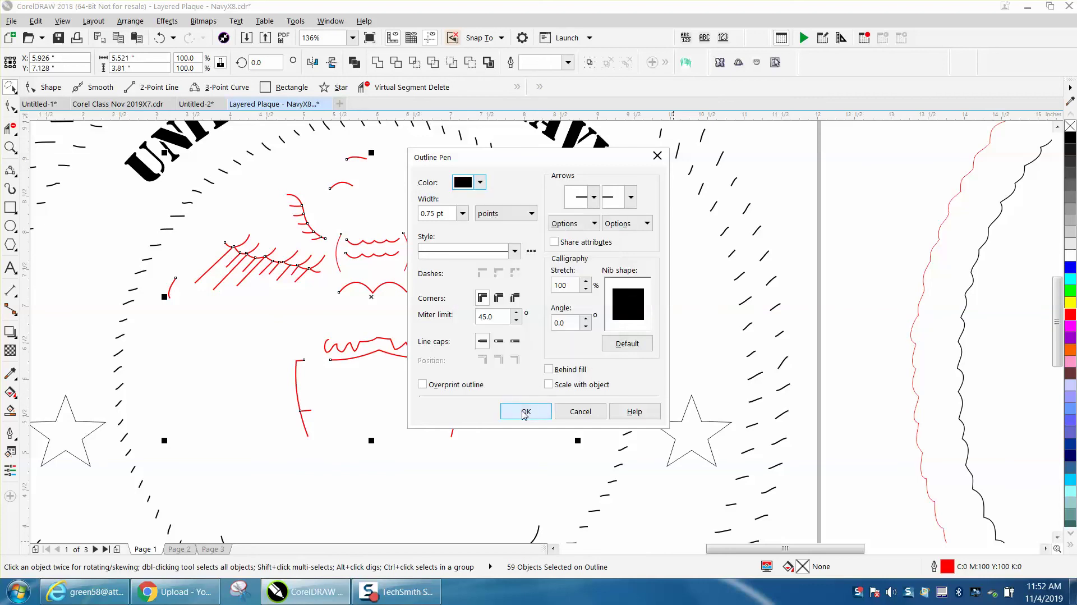
pyautogui.click(523, 414)
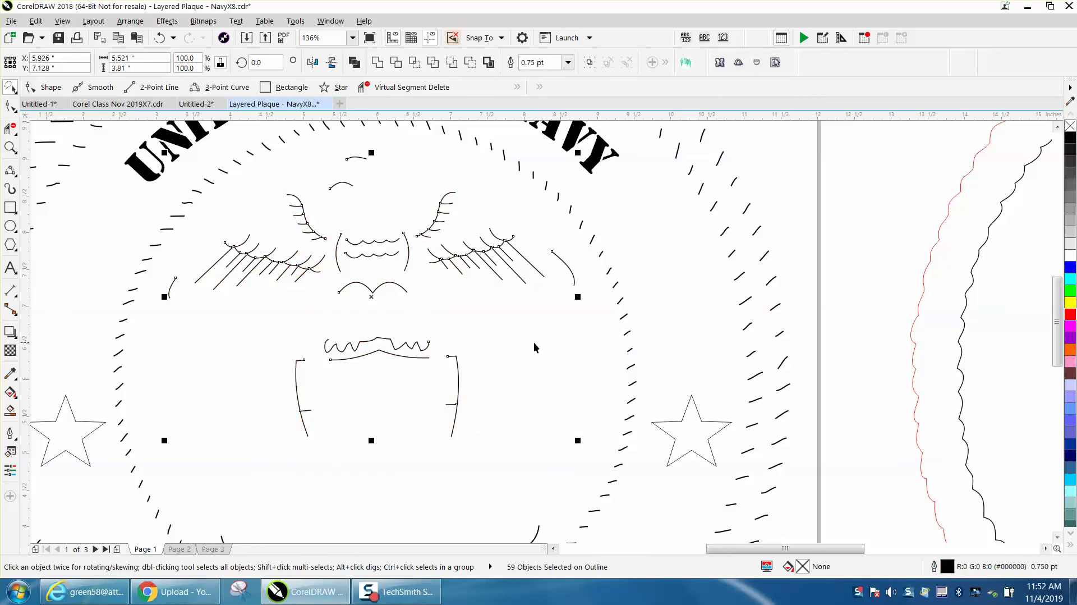
# Step: Set the outline colour of both stars at the sides of the plaque to red
pyautogui.scroll(-3, 526, 334)
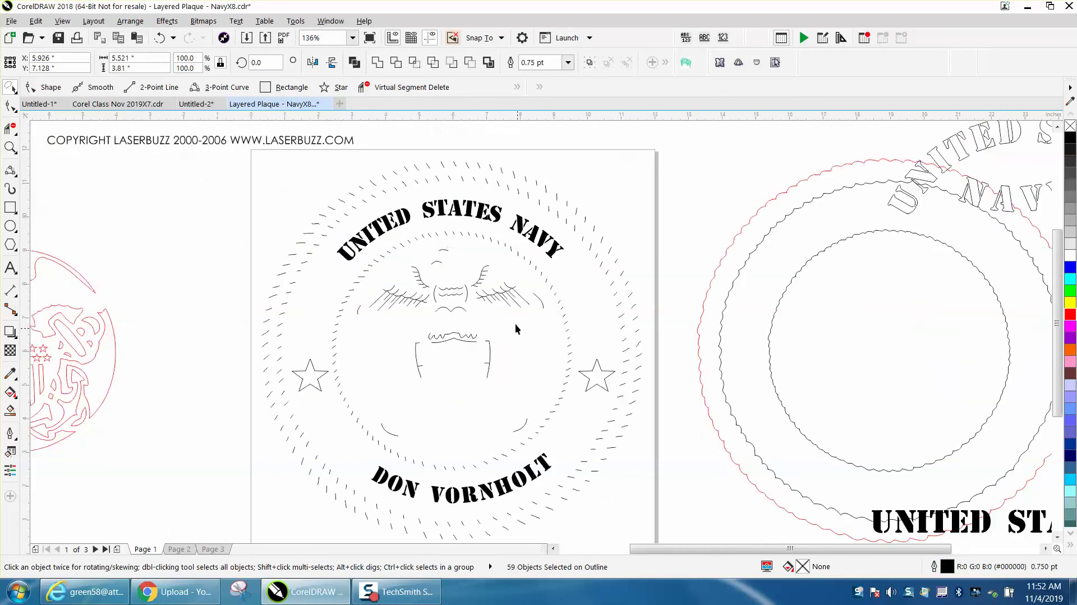
pyautogui.click(324, 373)
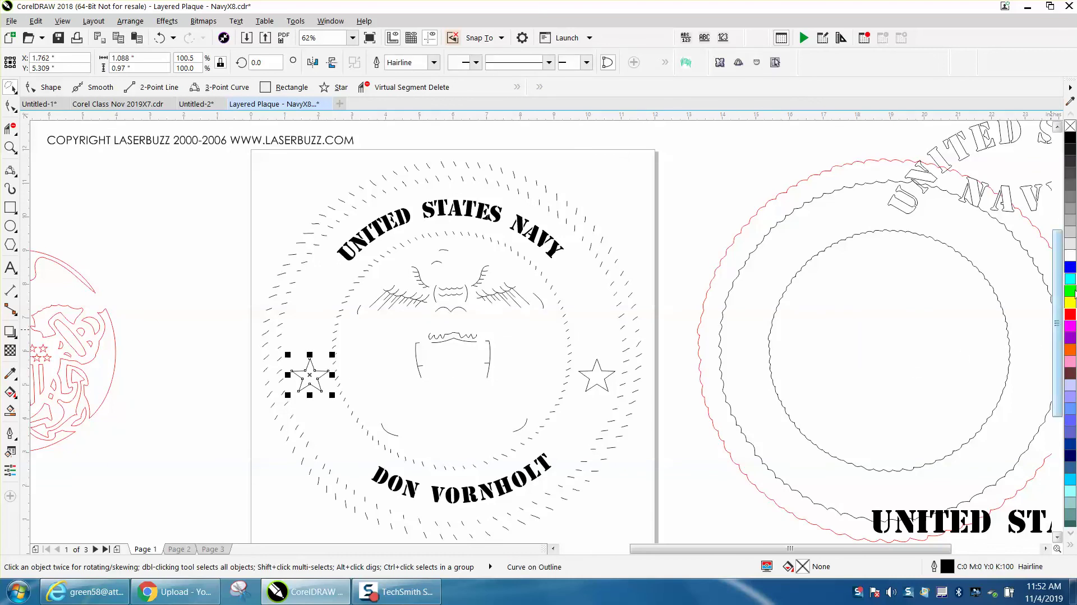
pyautogui.rightClick(1070, 314)
pyautogui.click(607, 374)
pyautogui.rightClick(1070, 314)
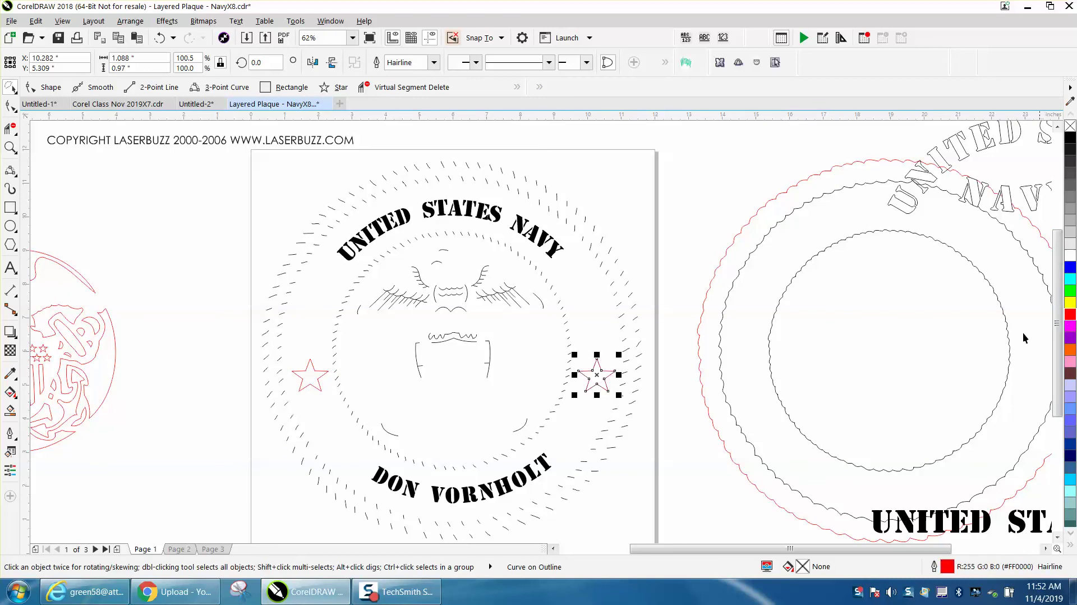
# Step: Select all the red emblem pieces left of the page with the Pick tool and move them 13 in right, back into the plaque
pyautogui.scroll(-2, 197, 324)
pyautogui.moveTo(54, 297); pyautogui.dragTo(161, 391)
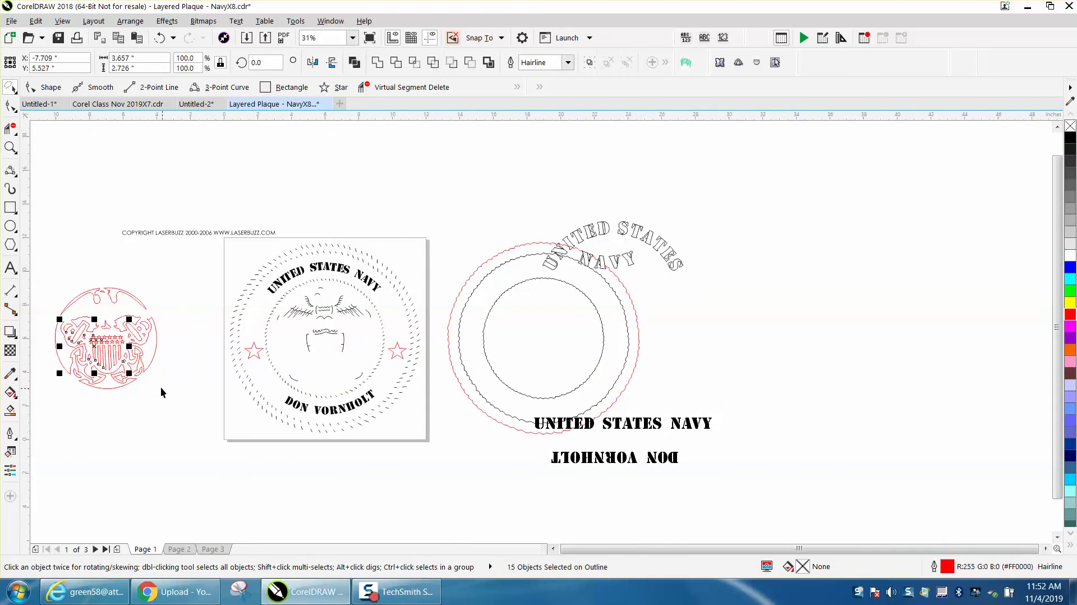
pyautogui.click(14, 91)
pyautogui.click(46, 88)
pyautogui.click(92, 197)
pyautogui.moveTo(45, 242); pyautogui.dragTo(200, 388)
pyautogui.press('pagedown')
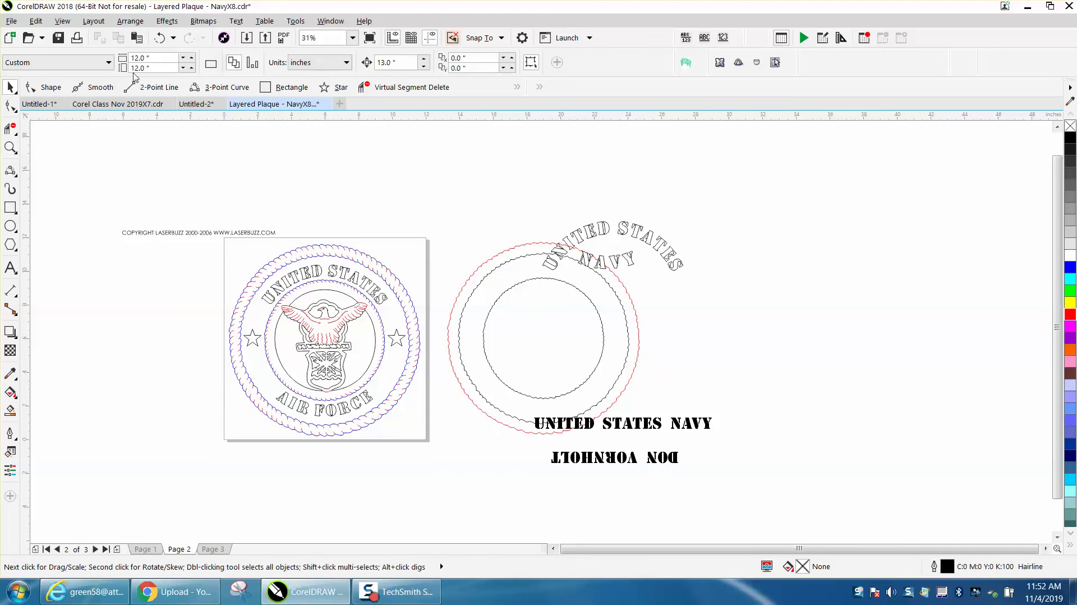
pyautogui.click(160, 38)
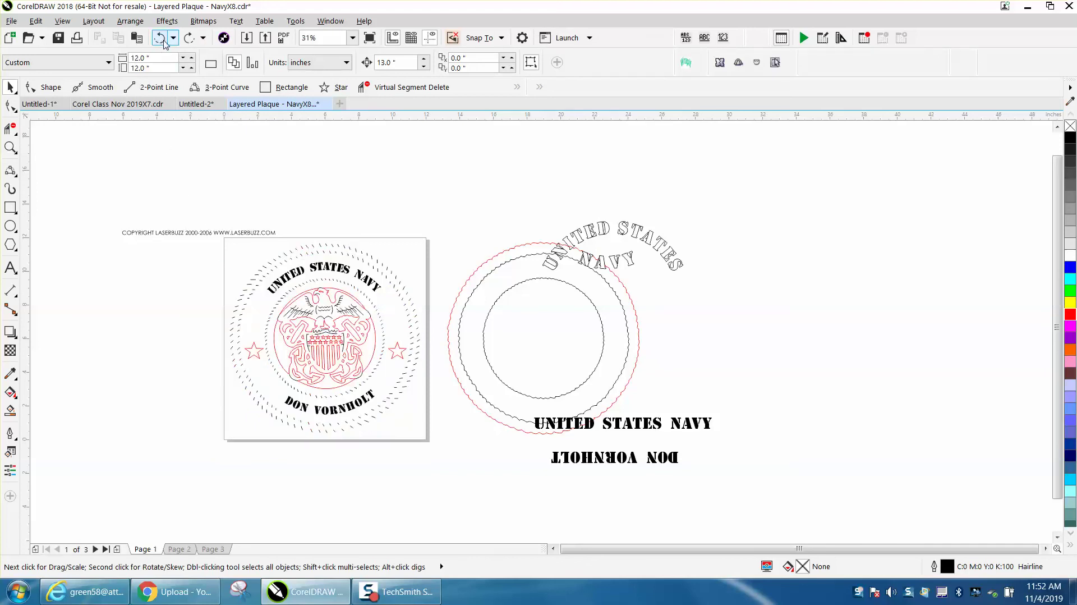
pyautogui.click(163, 39)
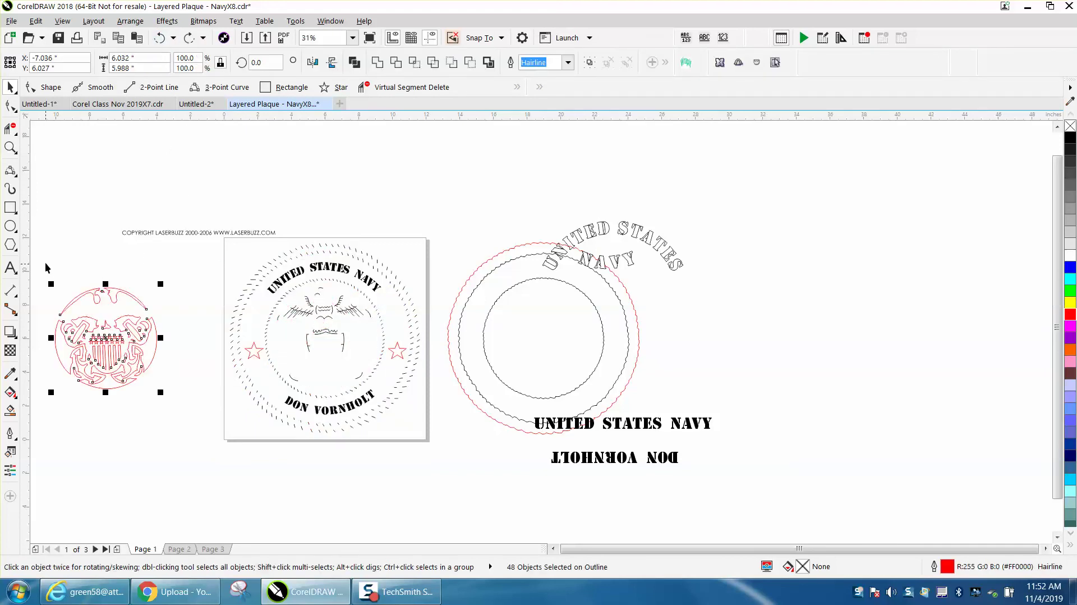
pyautogui.hotkey('ctrl', 'shift', 'z')
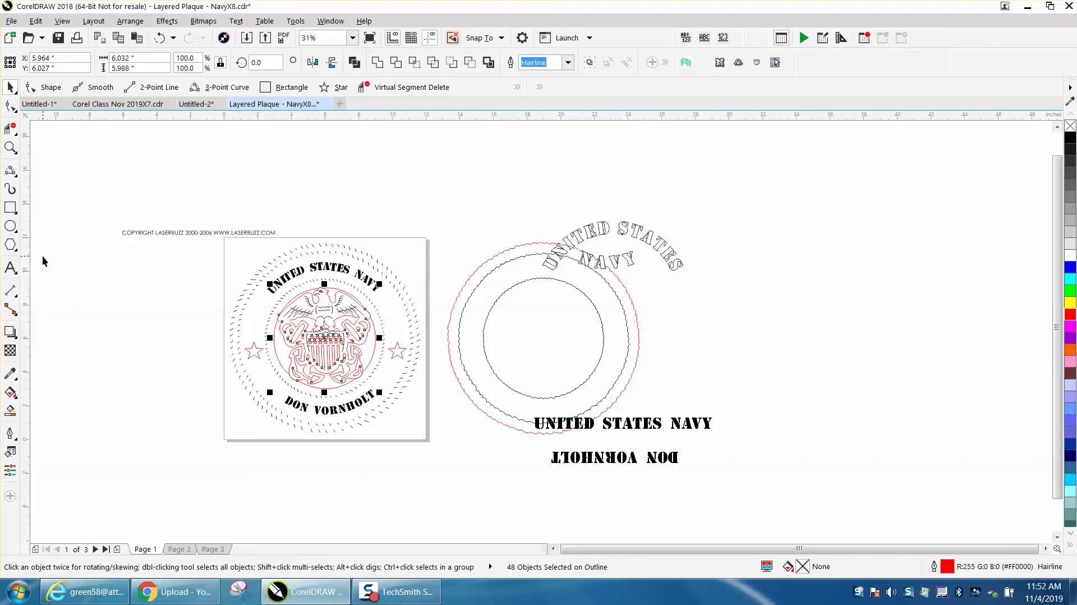
pyautogui.click(386, 220)
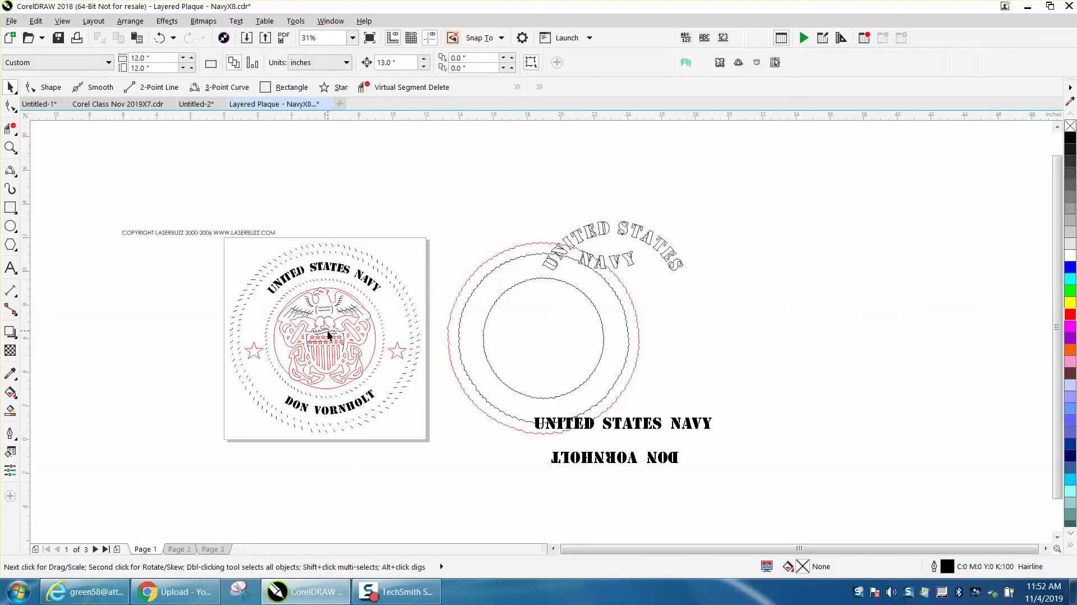
# Step: Return the three scalloped rope edges from beside the page to the plaque, 13 in to the left
pyautogui.click(517, 264)
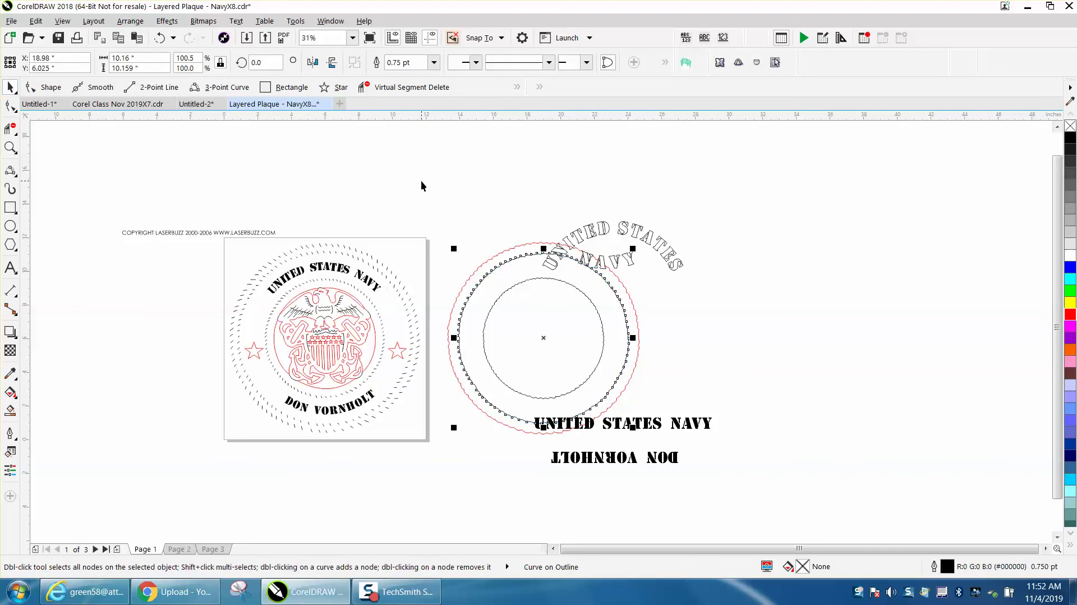
pyautogui.hotkey('ctrl', 'z')
pyautogui.click(513, 249)
pyautogui.hotkey('ctrl', 'z')
pyautogui.hotkey('ctrl', 'z')
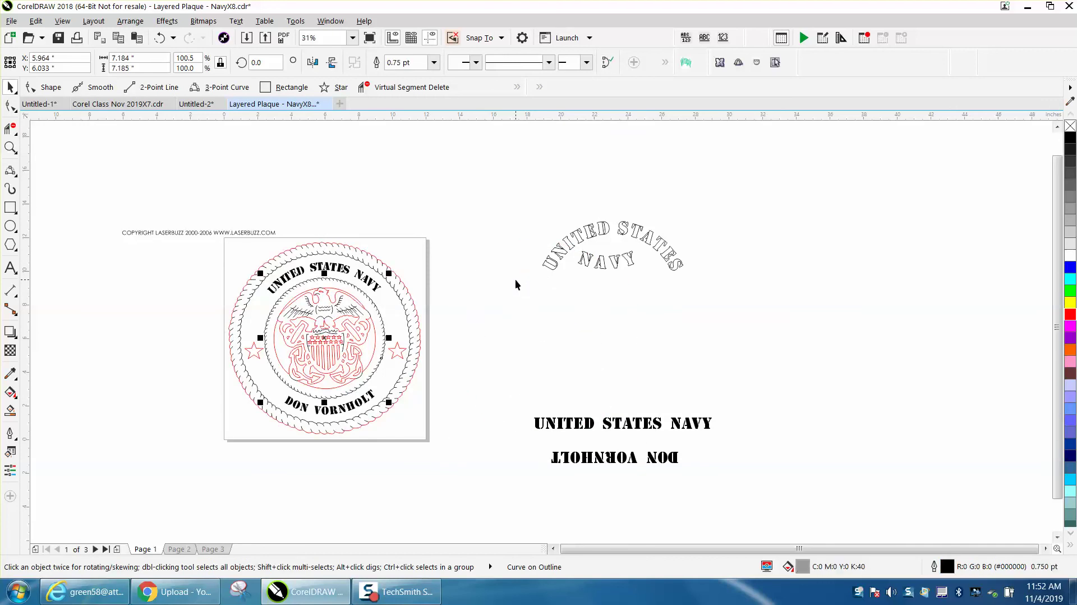
pyautogui.click(514, 280)
pyautogui.click(10, 147)
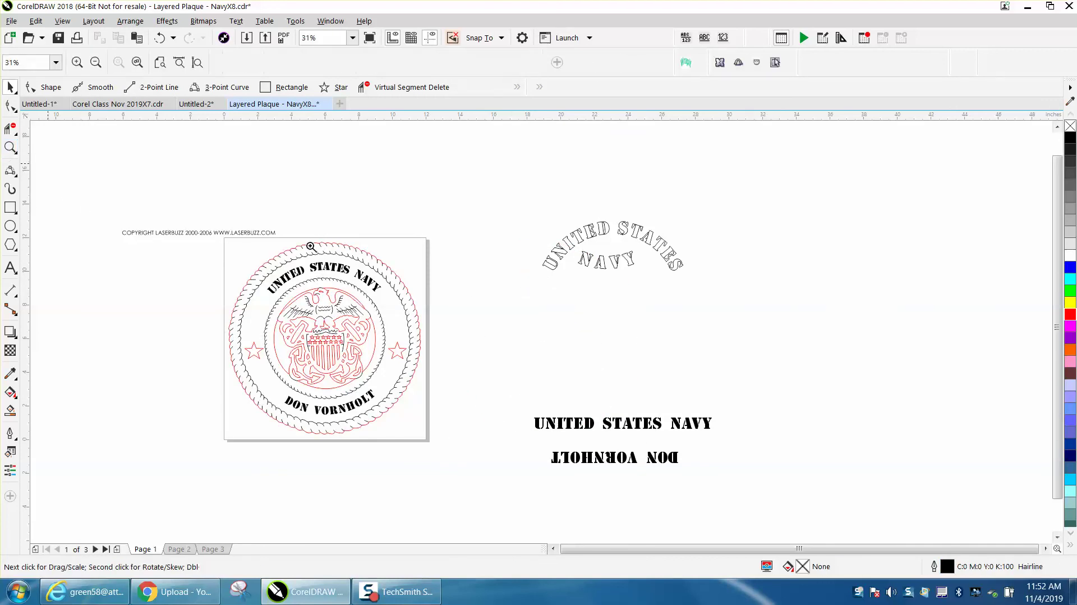
pyautogui.moveTo(262, 250); pyautogui.dragTo(478, 345)
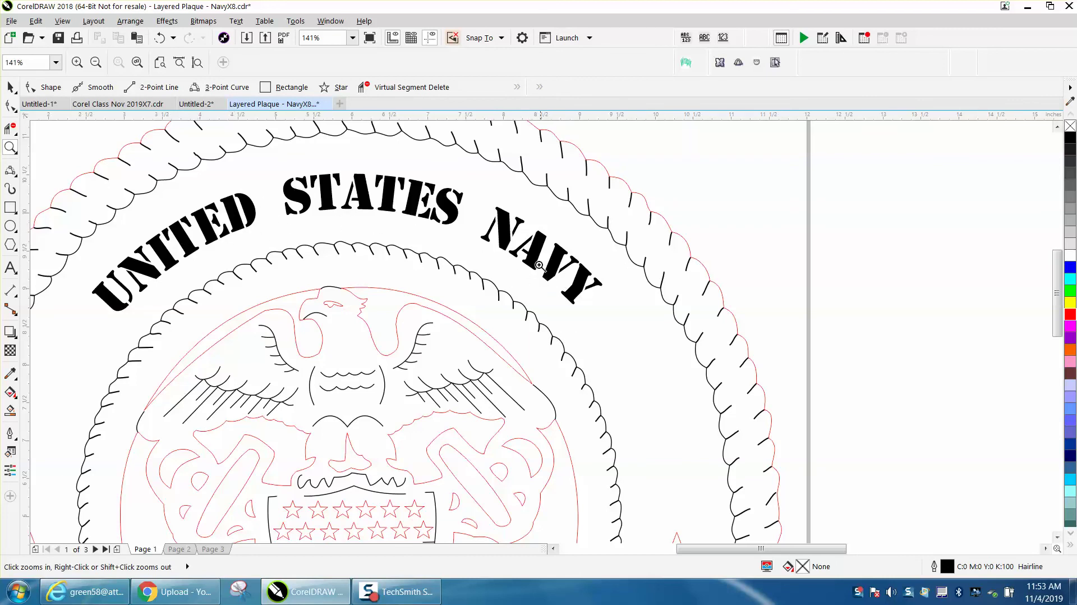
pyautogui.rightClick(437, 230)
pyautogui.rightClick(383, 216)
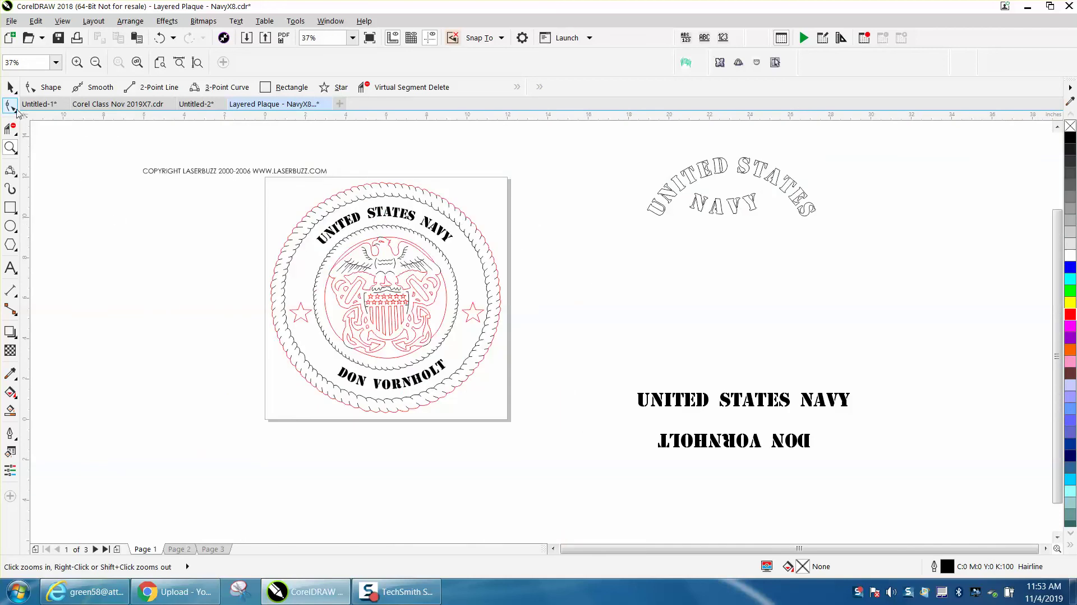
# Step: Try enlarging the curved UNITED STATES NAVY text on the plaque to 60 pt
pyautogui.click(11, 87)
pyautogui.click(430, 223)
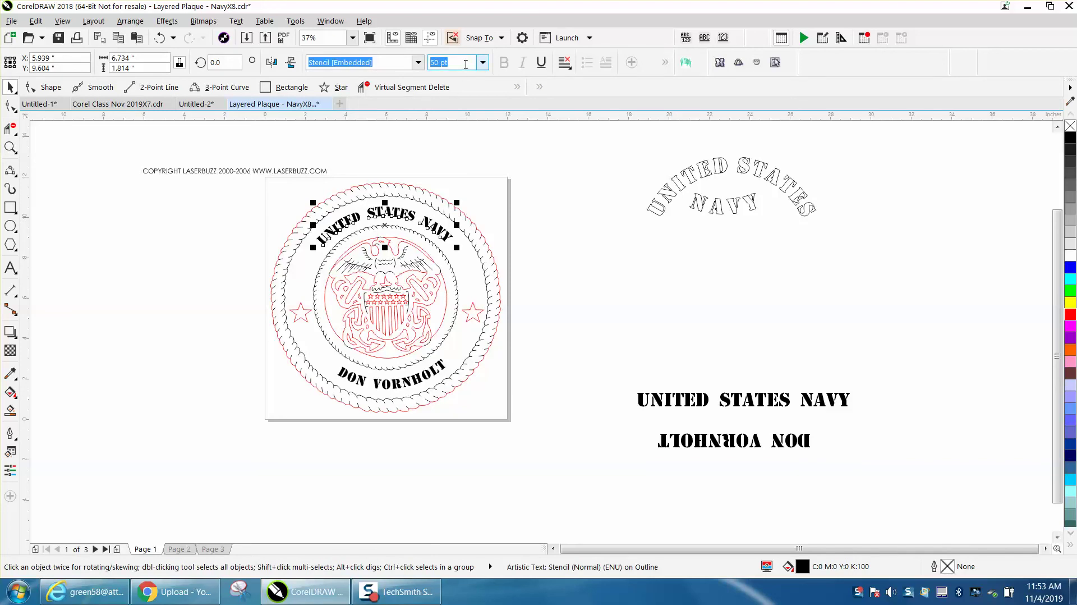
pyautogui.moveTo(432, 66); pyautogui.dragTo(446, 63)
pyautogui.write('0')
pyautogui.press('Return')
pyautogui.hotkey('ctrl', 'z')
pyautogui.moveTo(468, 62); pyautogui.dragTo(377, 65)
pyautogui.write('60')
pyautogui.press('Return')
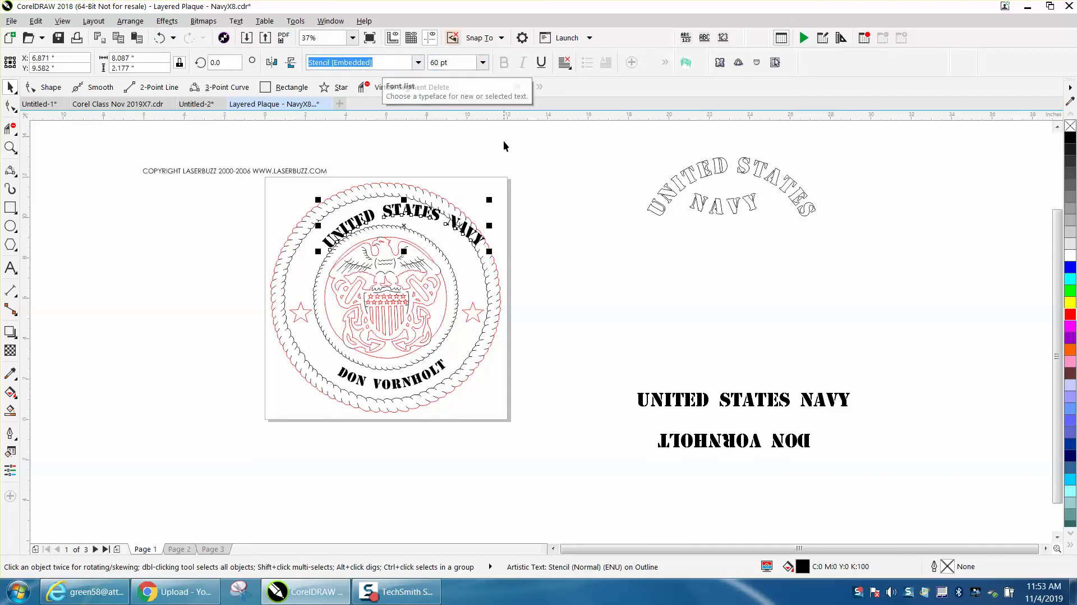
# Step: Undo the accidental move of the plaque's inner rope edge and the curved text's size change, and clear the selection
pyautogui.moveTo(391, 226); pyautogui.dragTo(367, 227)
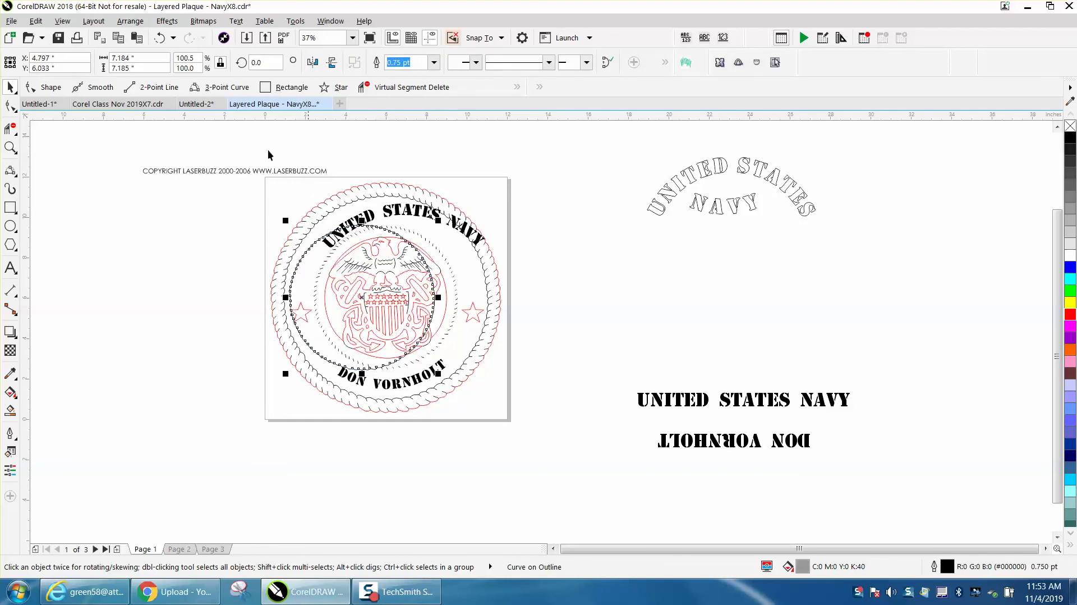
pyautogui.click(159, 41)
pyautogui.click(159, 41)
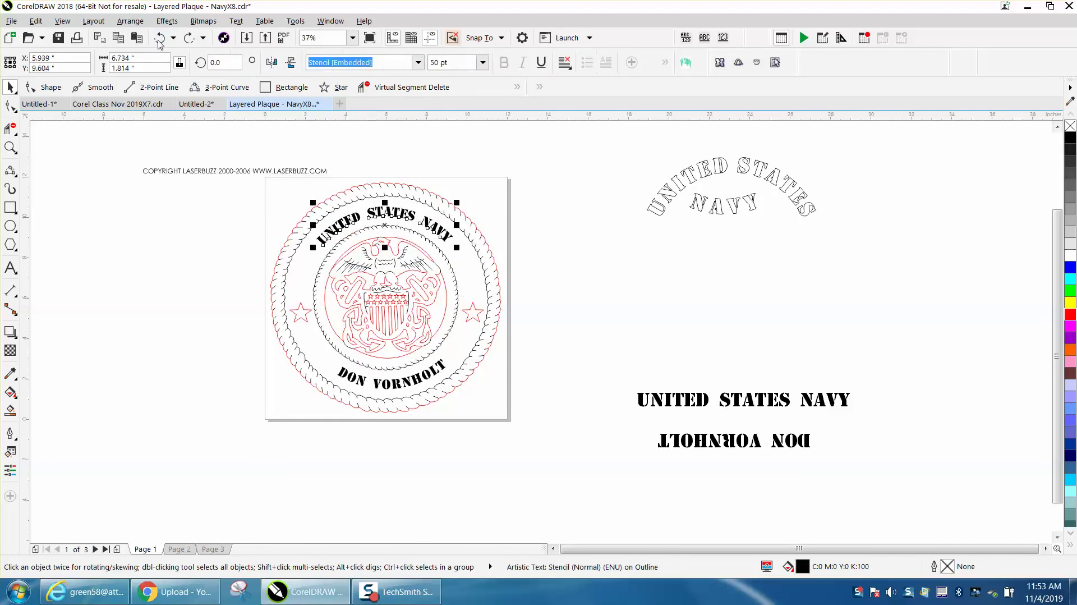
pyautogui.click(587, 147)
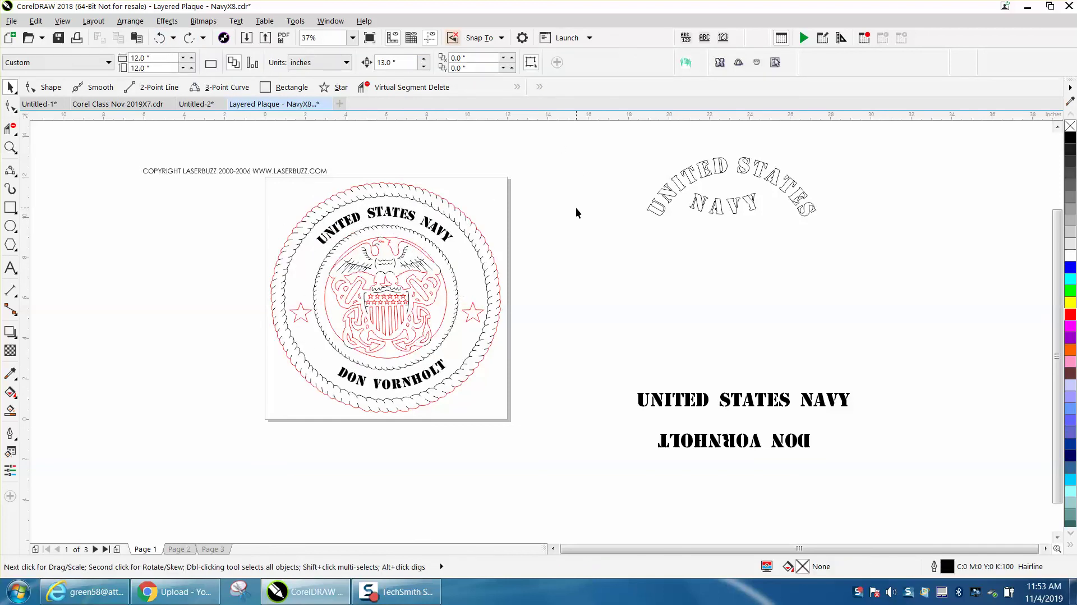